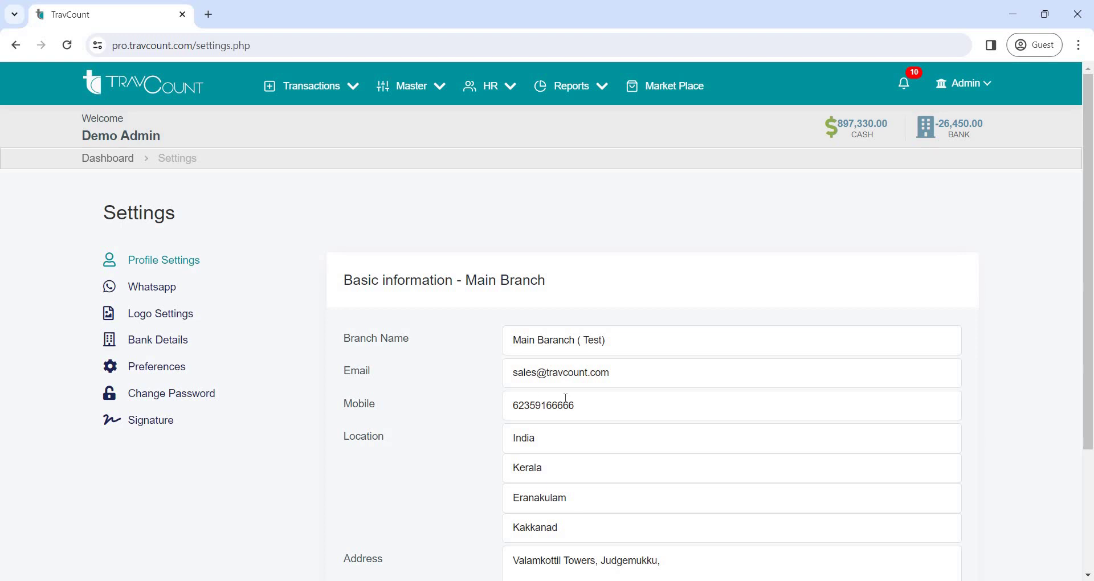
- Review the branch's basic profile information and its header and logo settings
scroll(562, 440, down, 2)
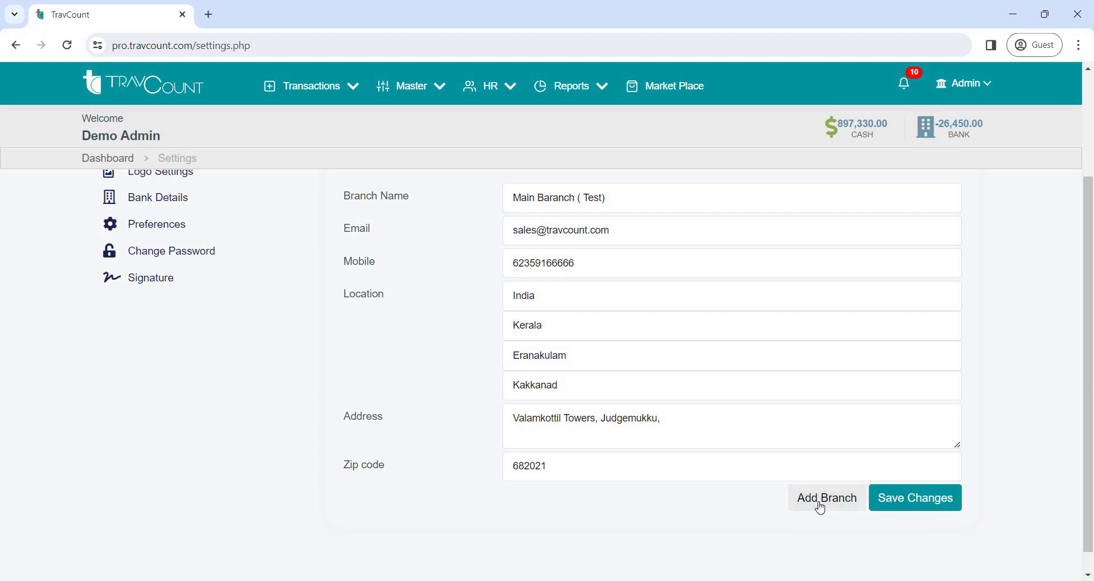
scroll(821, 507, up, 2)
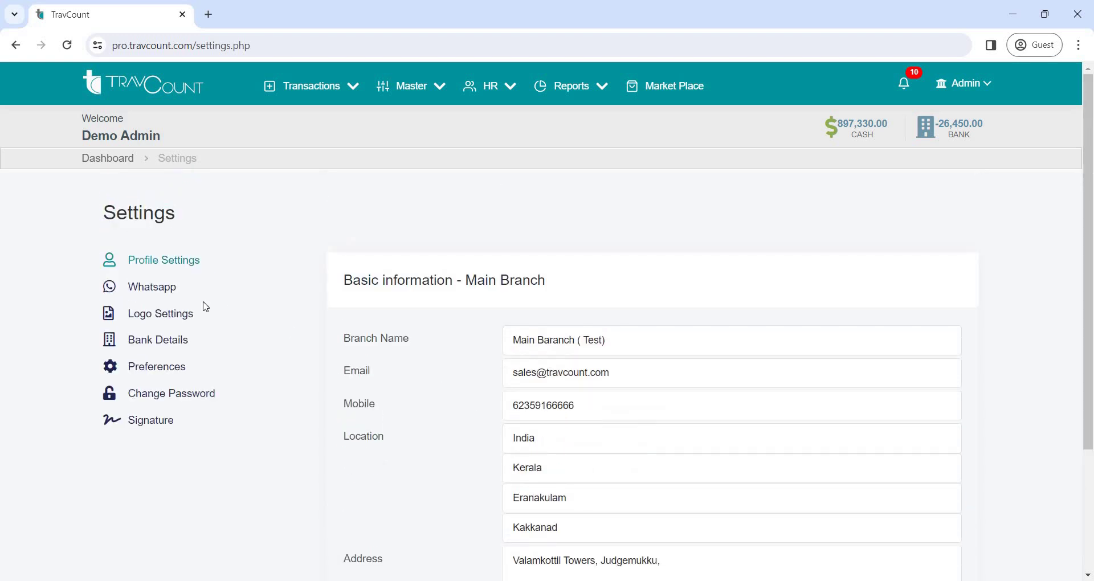
click(175, 317)
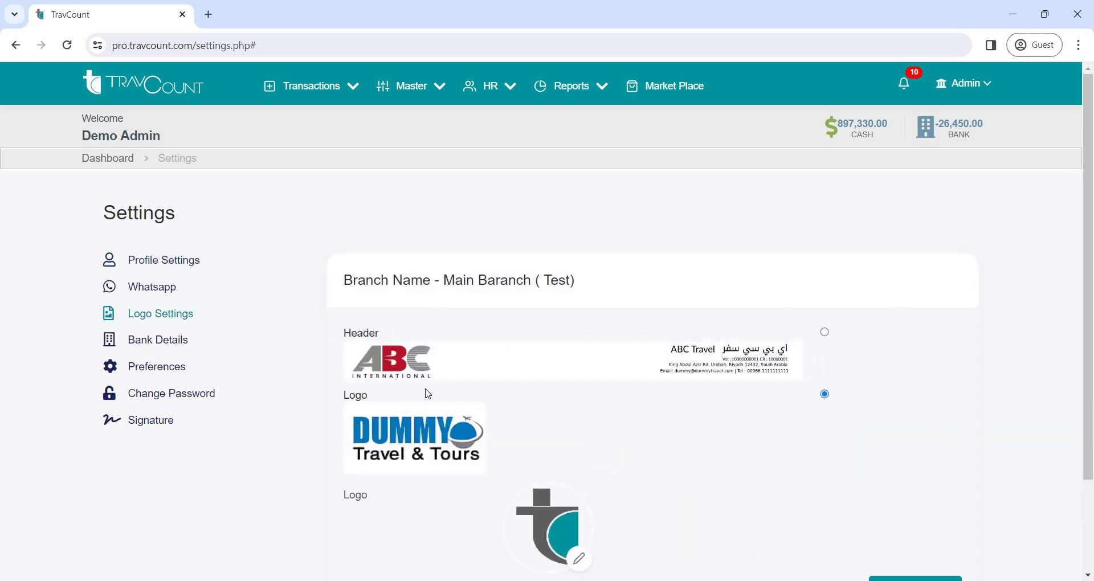
scroll(428, 394, down, 2)
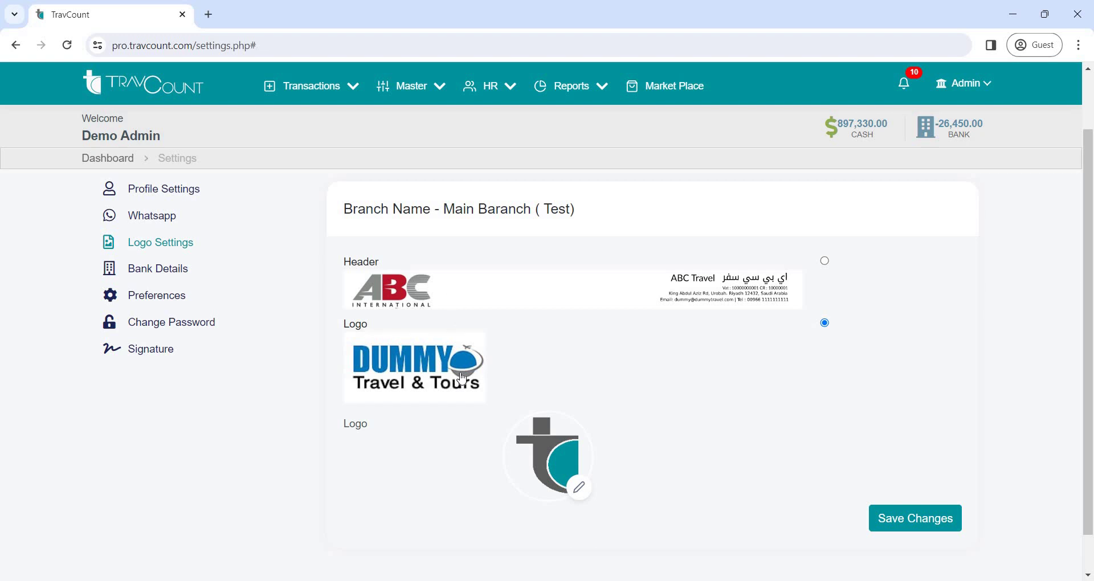
click(874, 520)
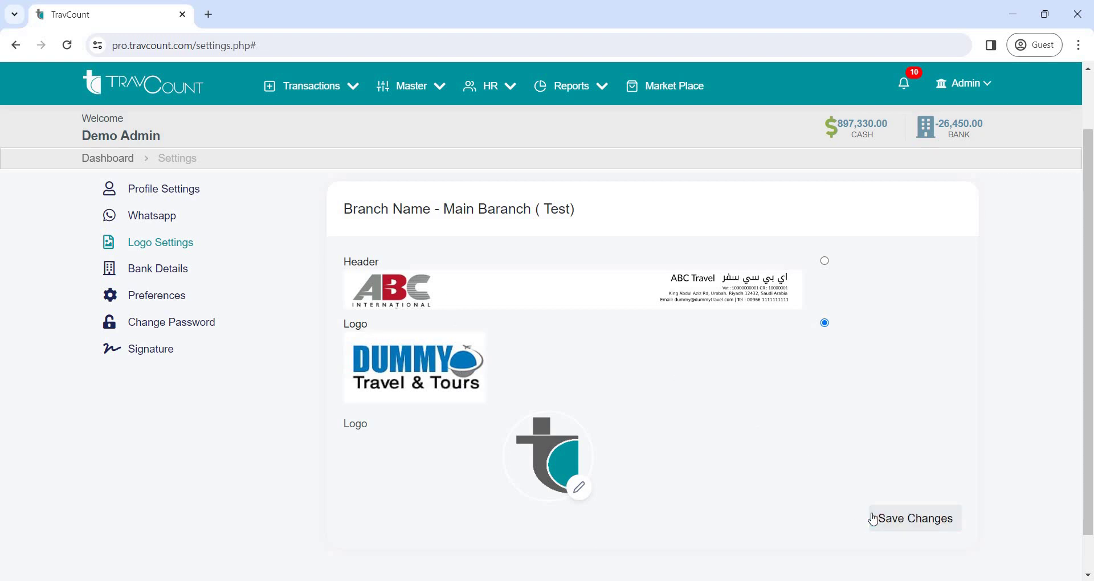
- Review the branch's bank details and the time zone, financial year and voucher numbering preferences
click(176, 274)
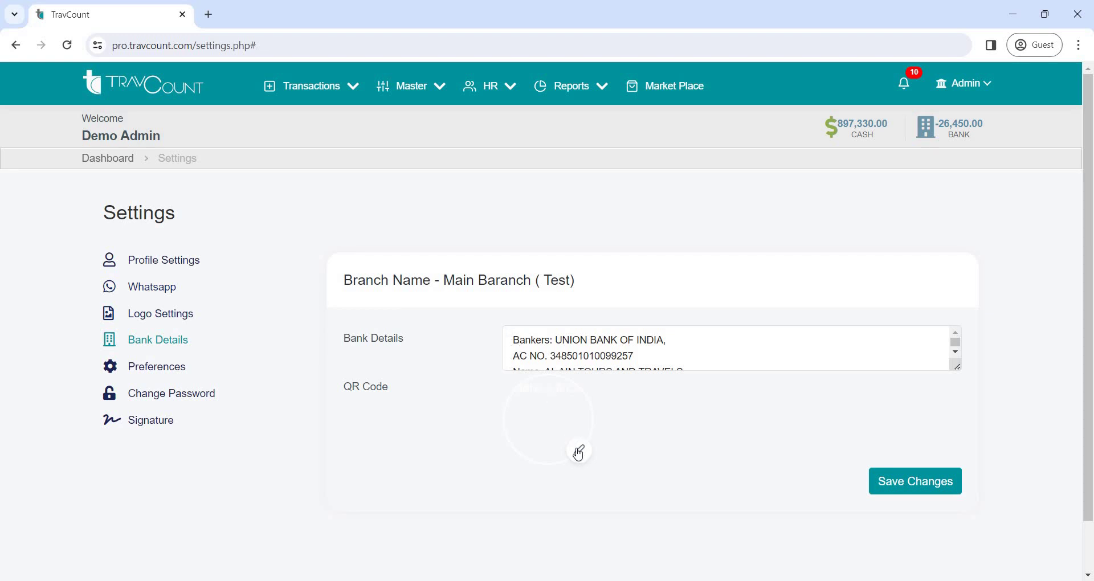
click(887, 496)
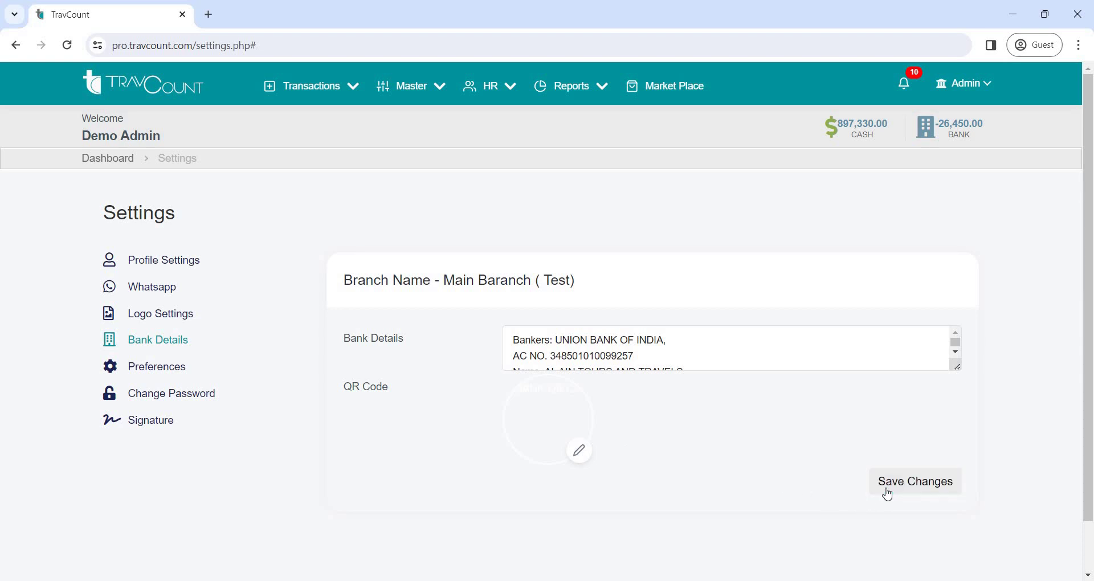
click(173, 371)
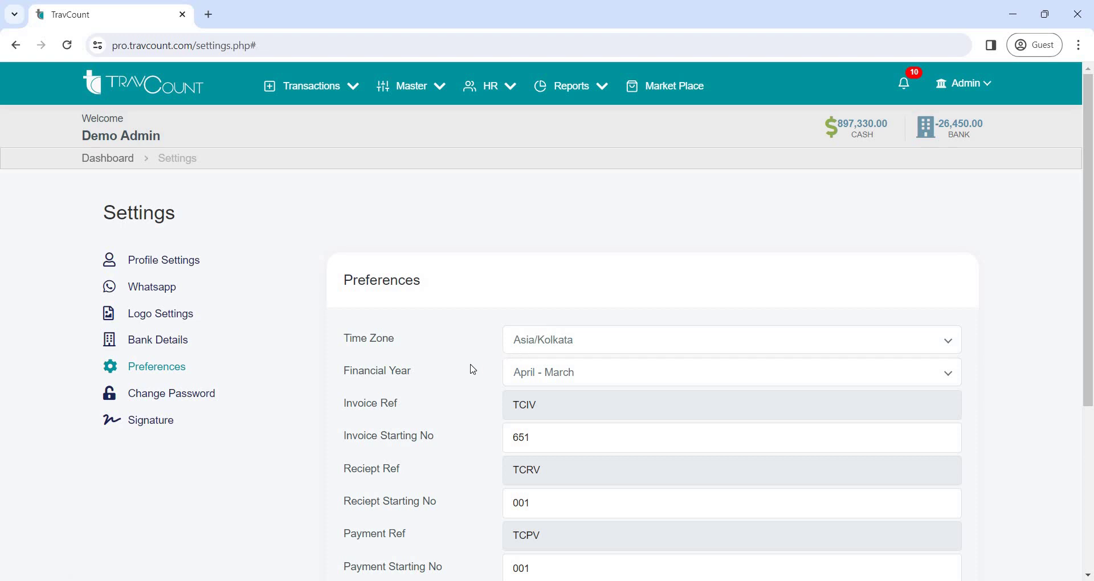
scroll(497, 364, down, 1)
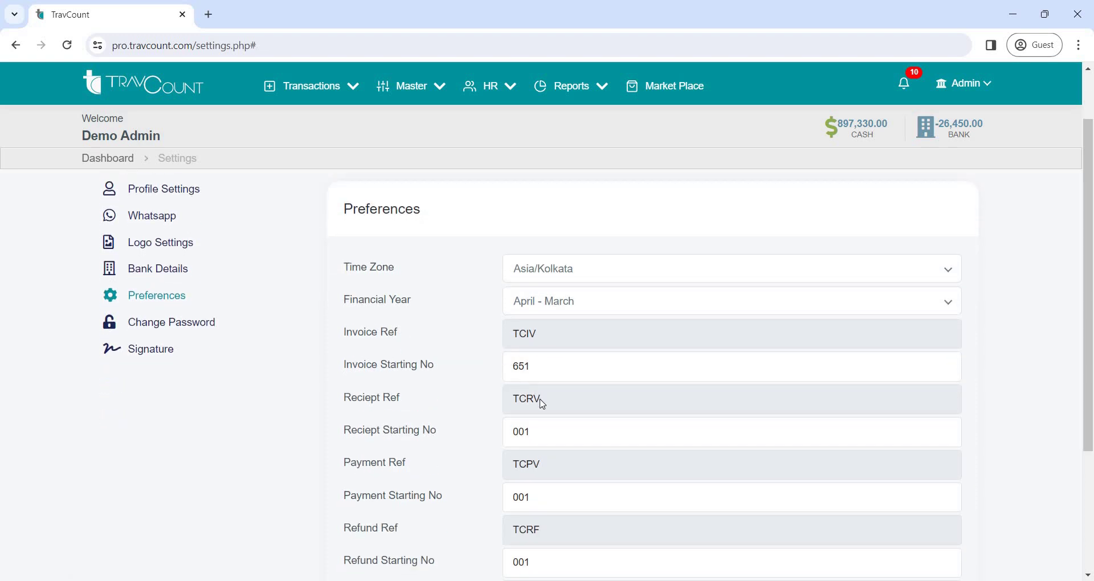
scroll(540, 395, down, 2)
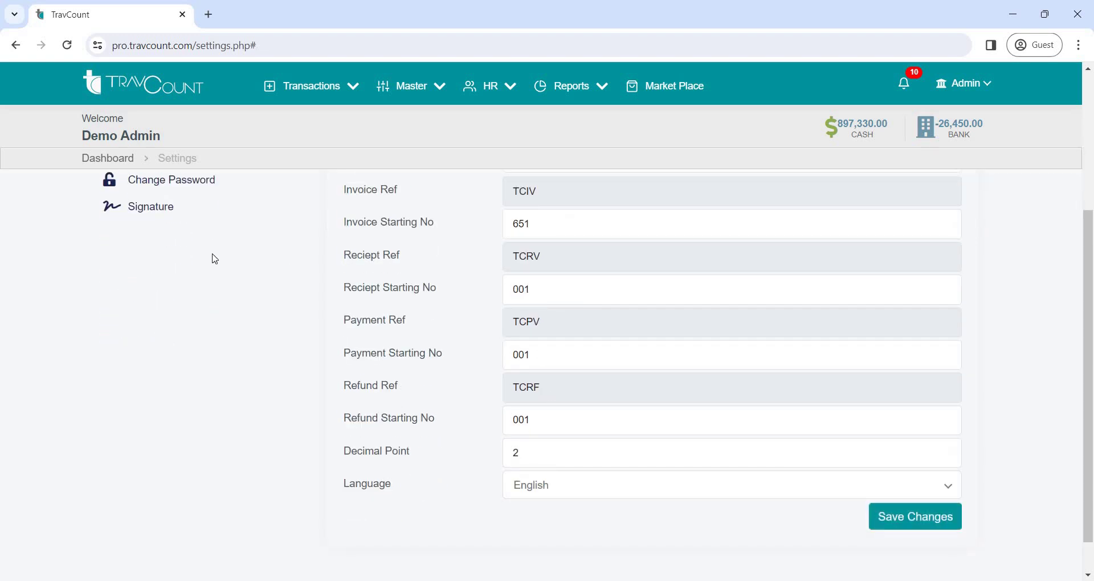
- View the signature upload settings and examine the admin account's activity history
click(154, 214)
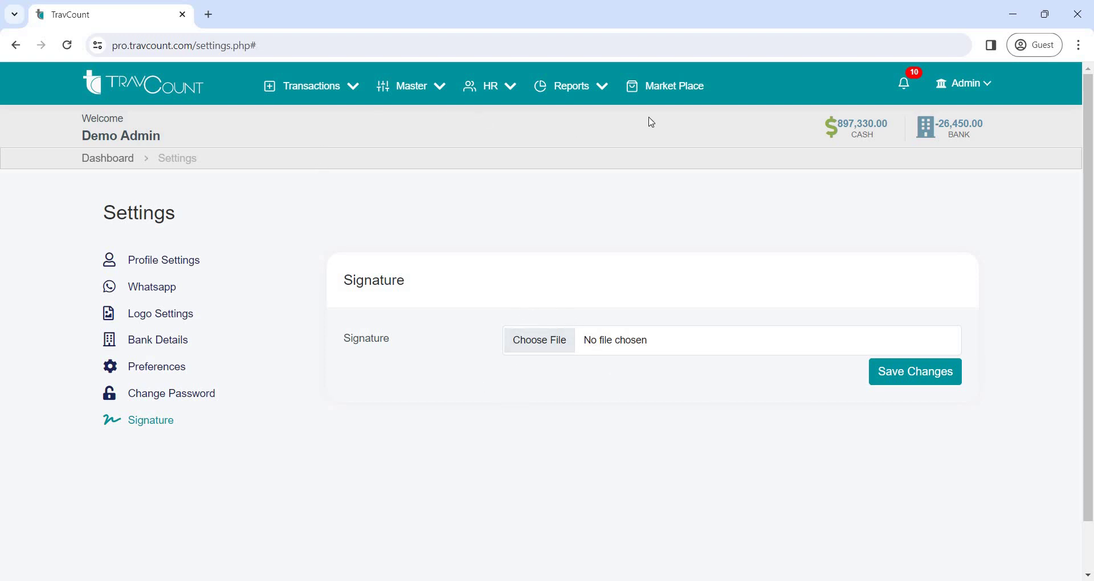
click(946, 85)
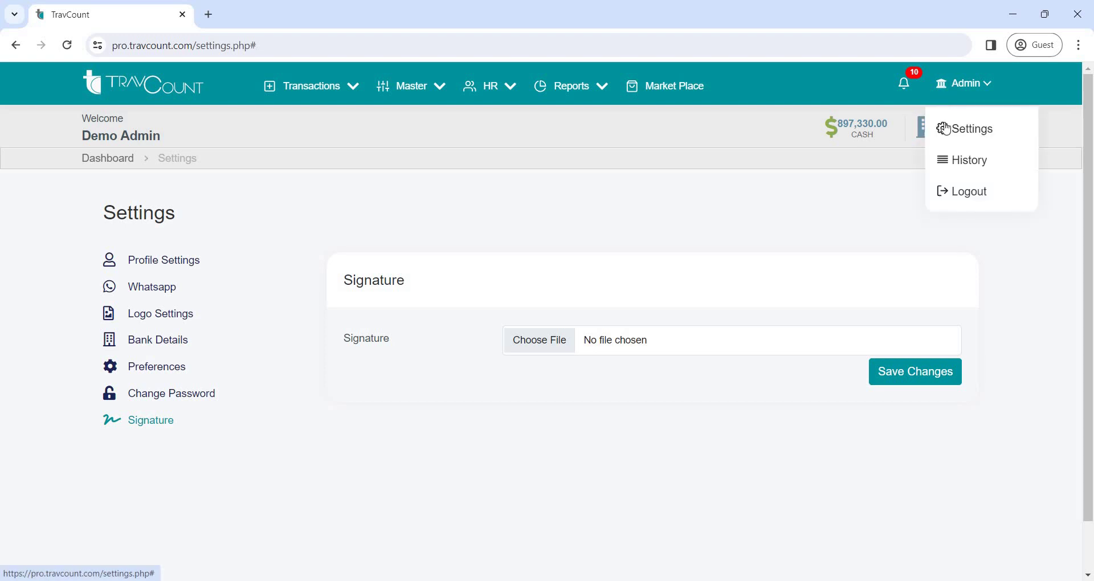
click(948, 159)
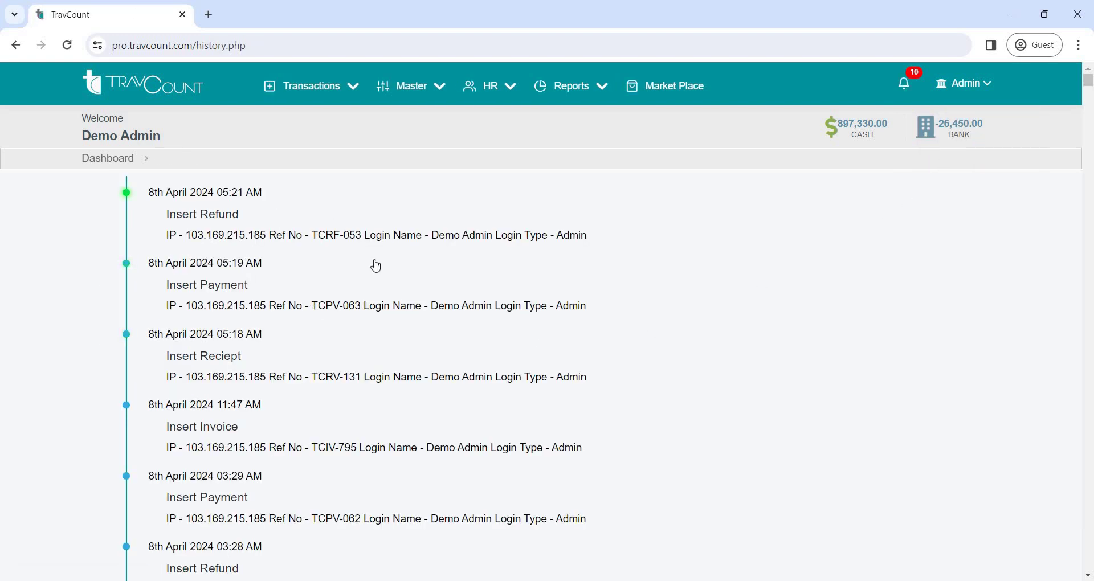
scroll(353, 373, down, 2)
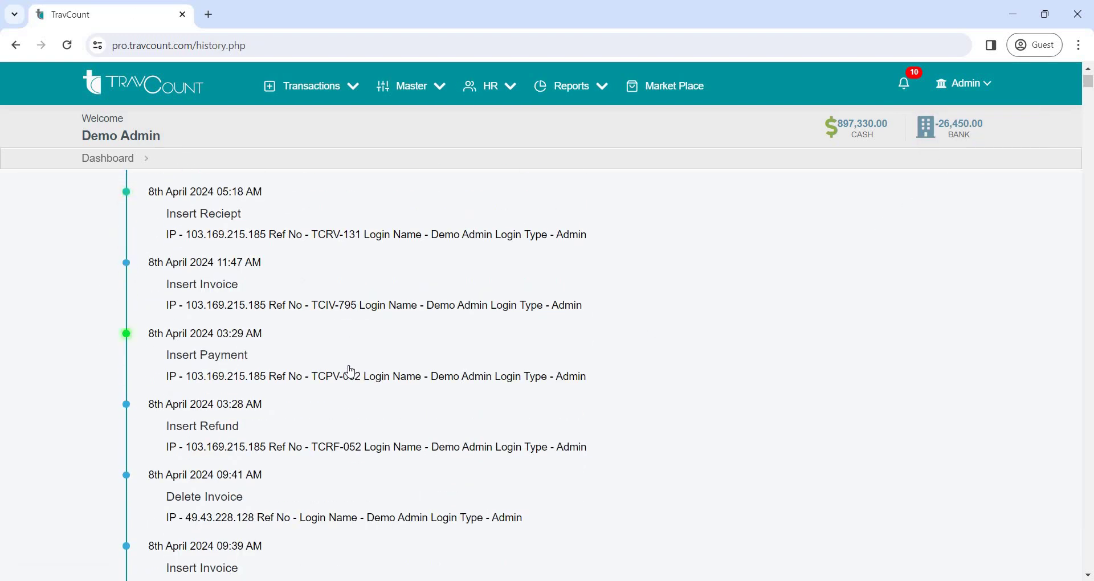
scroll(351, 372, up, 2)
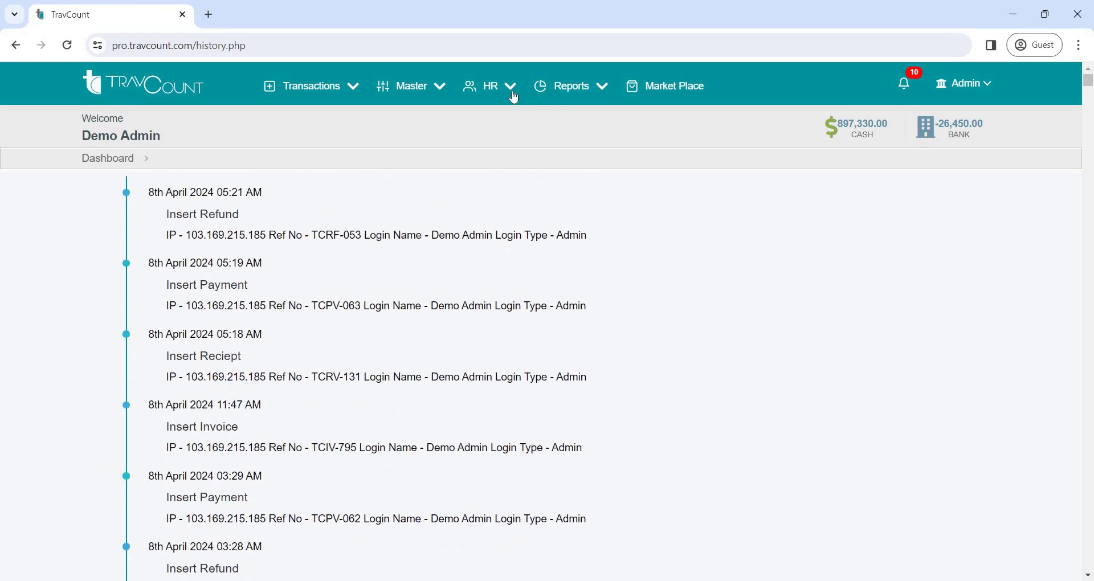
- Start a new ledger entry for the Main Baranch ( Test) branch with Customer as the ledger type
click(433, 85)
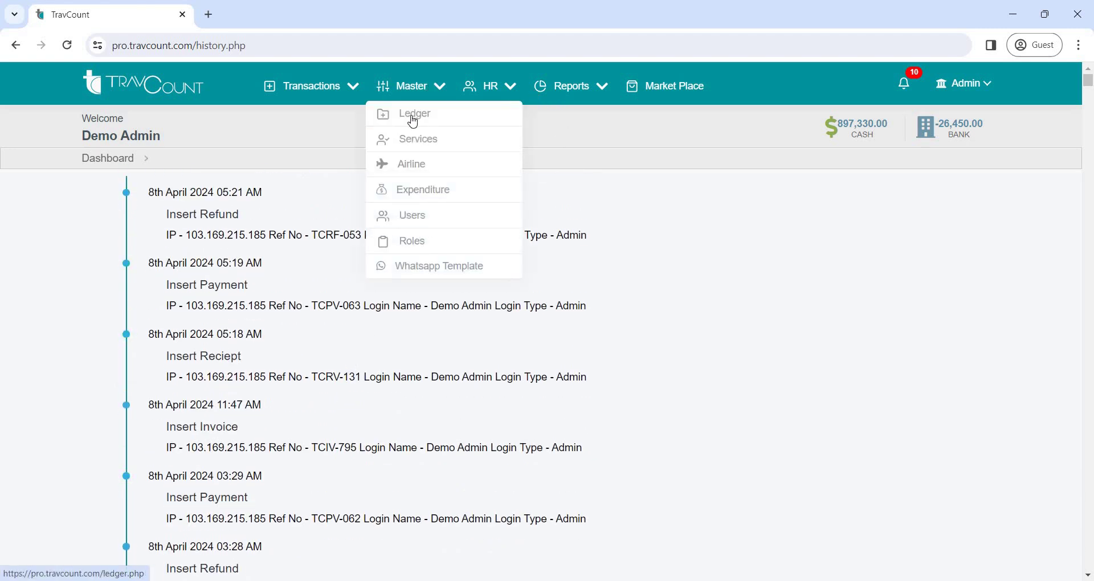
click(410, 117)
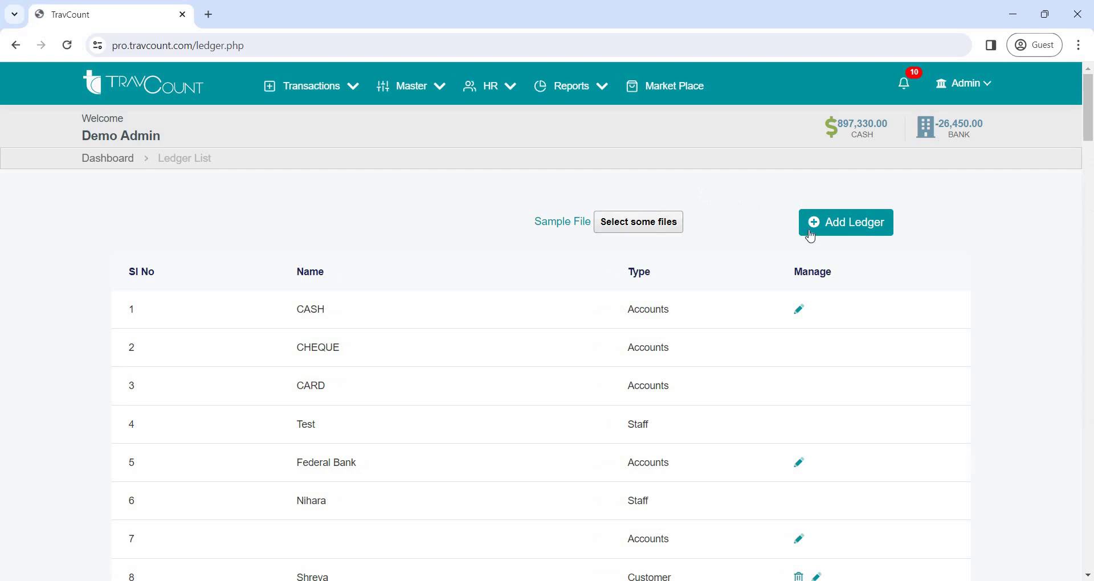
click(810, 232)
click(463, 294)
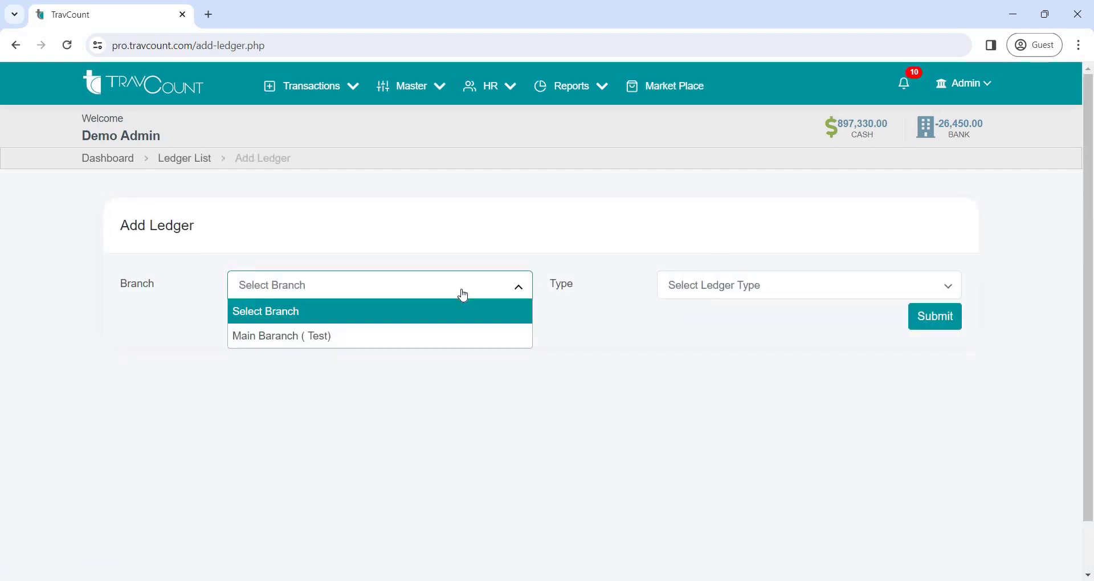
click(405, 333)
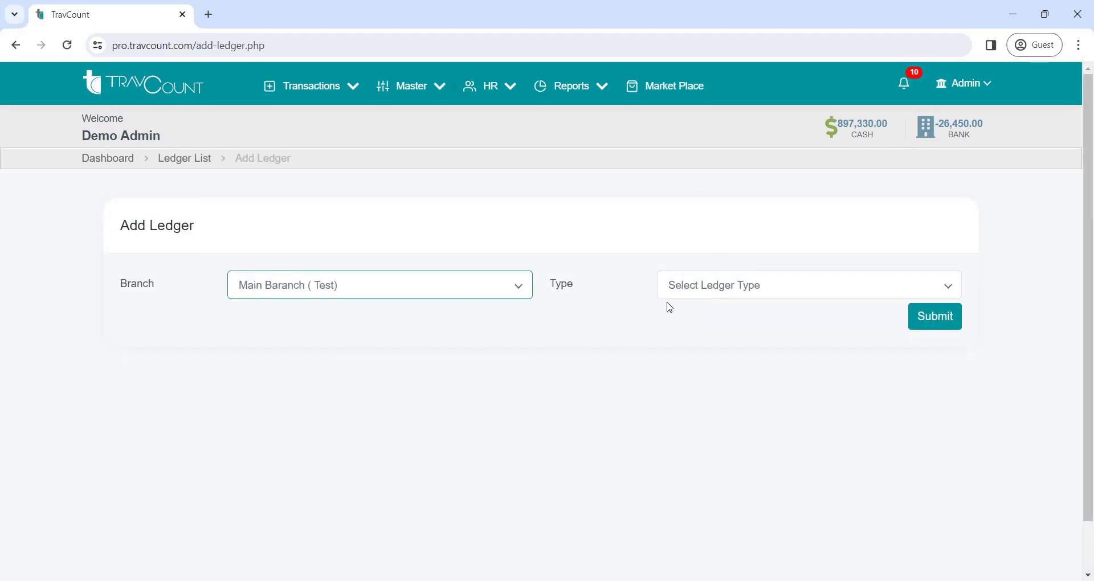
click(699, 295)
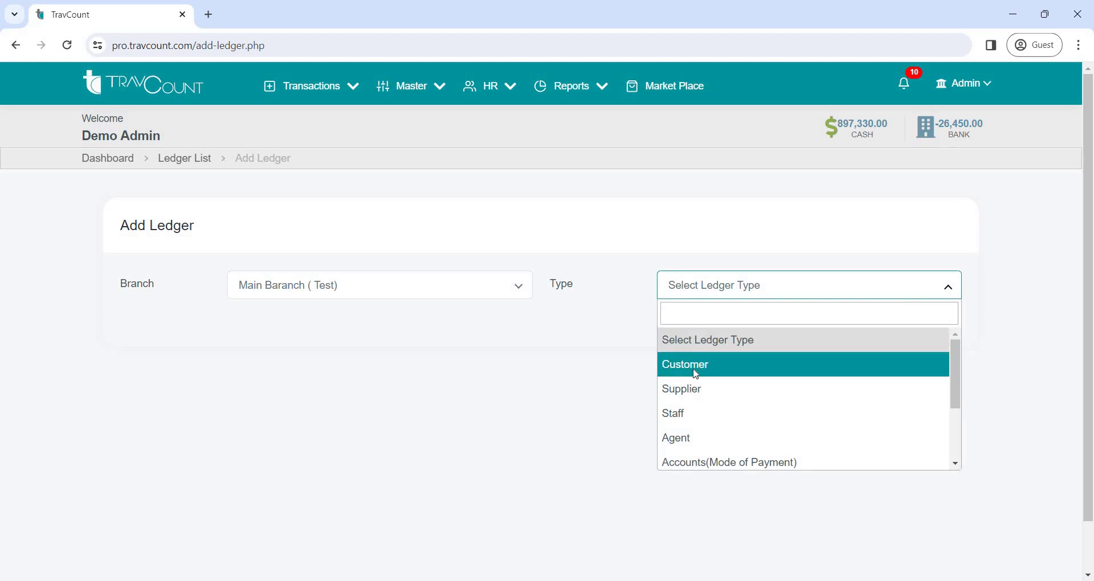
click(696, 372)
click(393, 324)
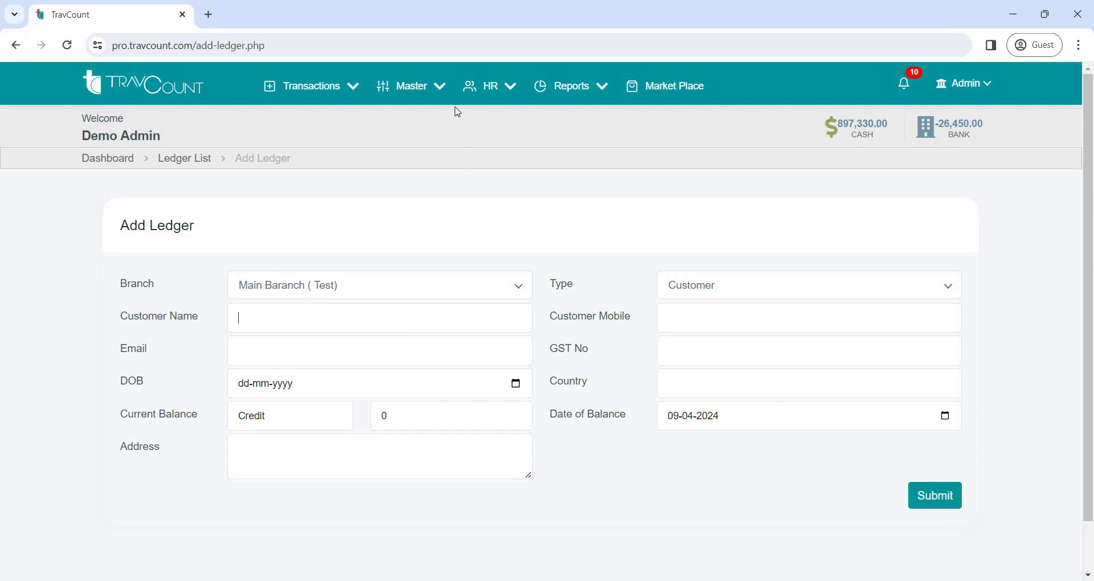
- View the services list and examine the Add Service form, closing it without adding a service
click(419, 86)
click(418, 143)
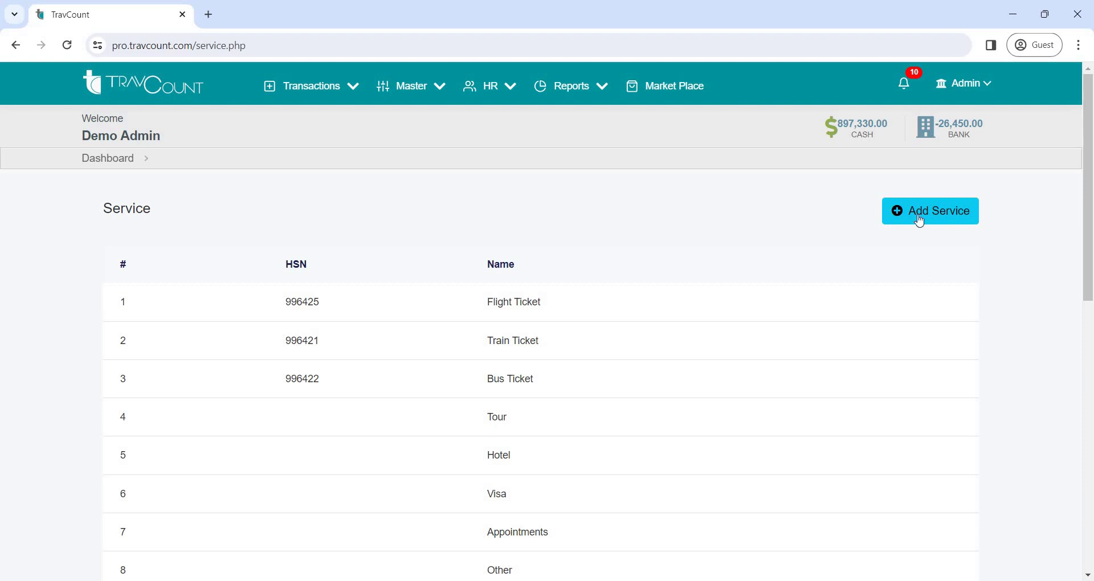
click(920, 222)
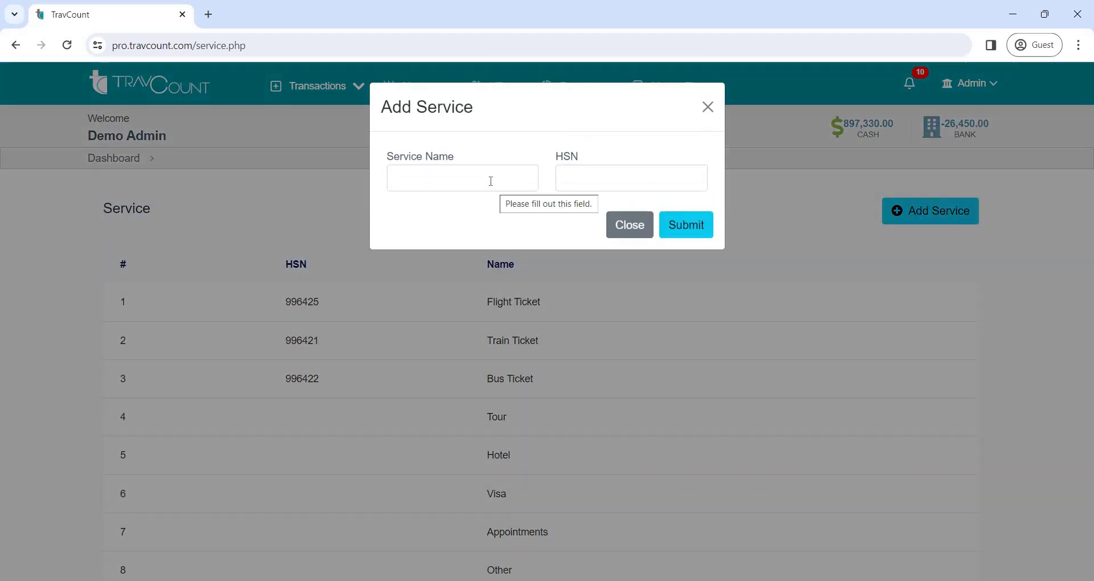
click(491, 181)
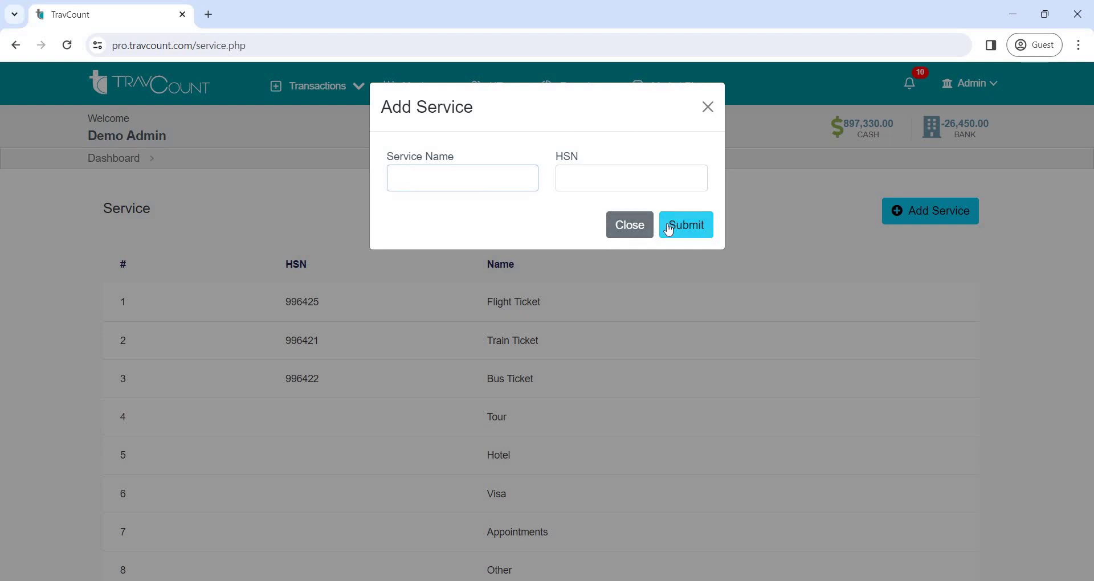
click(630, 234)
- View the airlines list and examine the Add Expenditure form, closing it without adding an expenditure
click(422, 92)
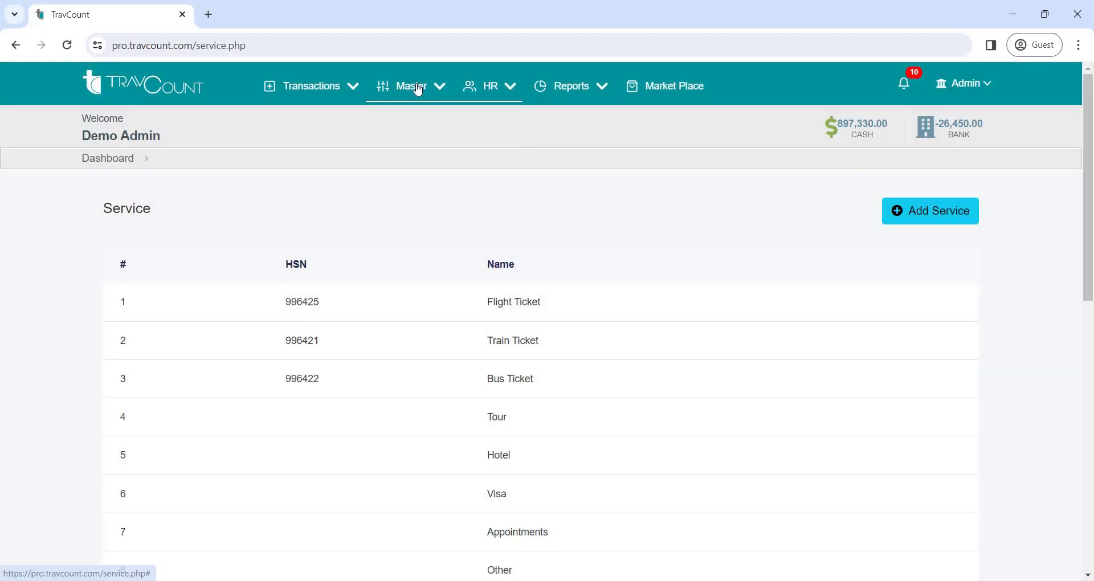
click(425, 169)
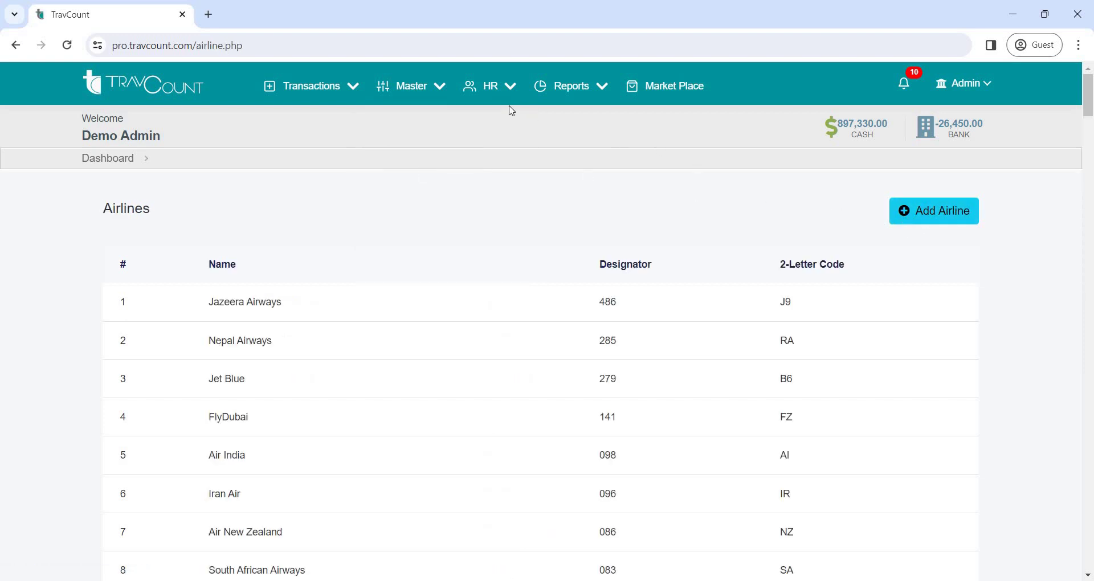
click(433, 95)
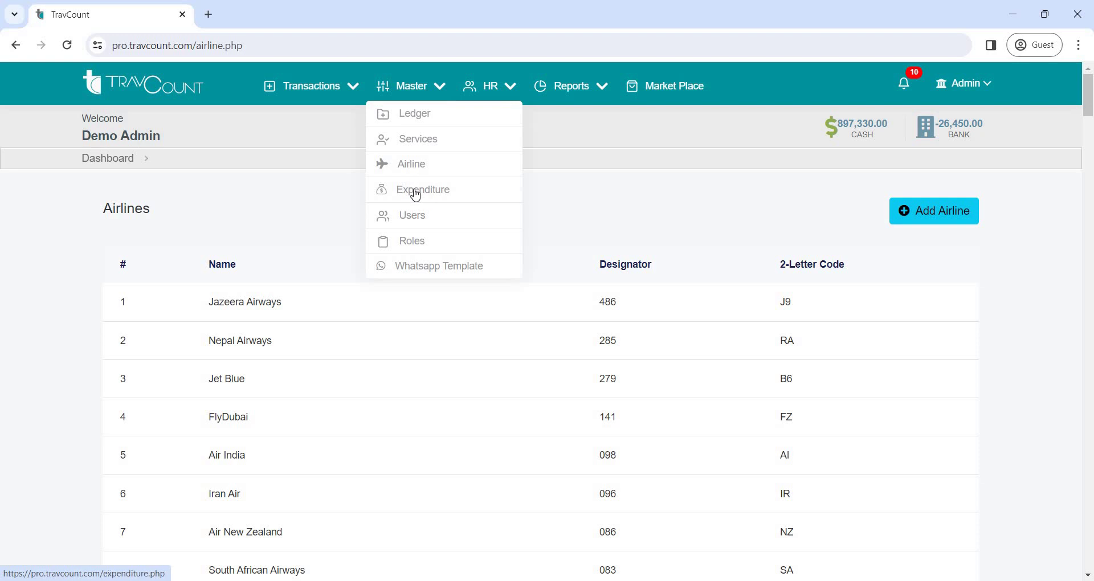
click(413, 190)
click(897, 216)
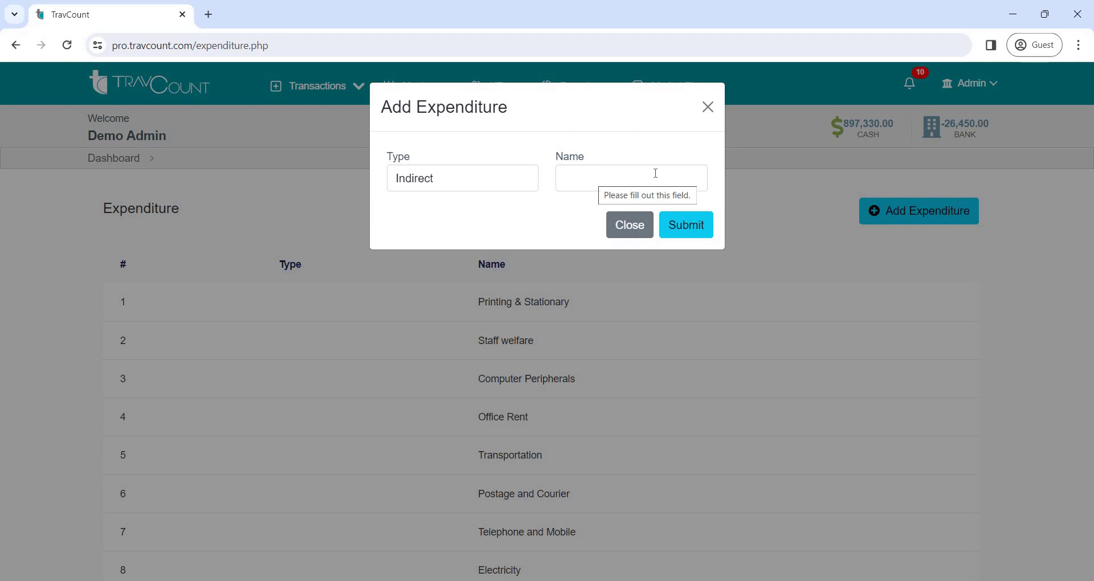
click(708, 107)
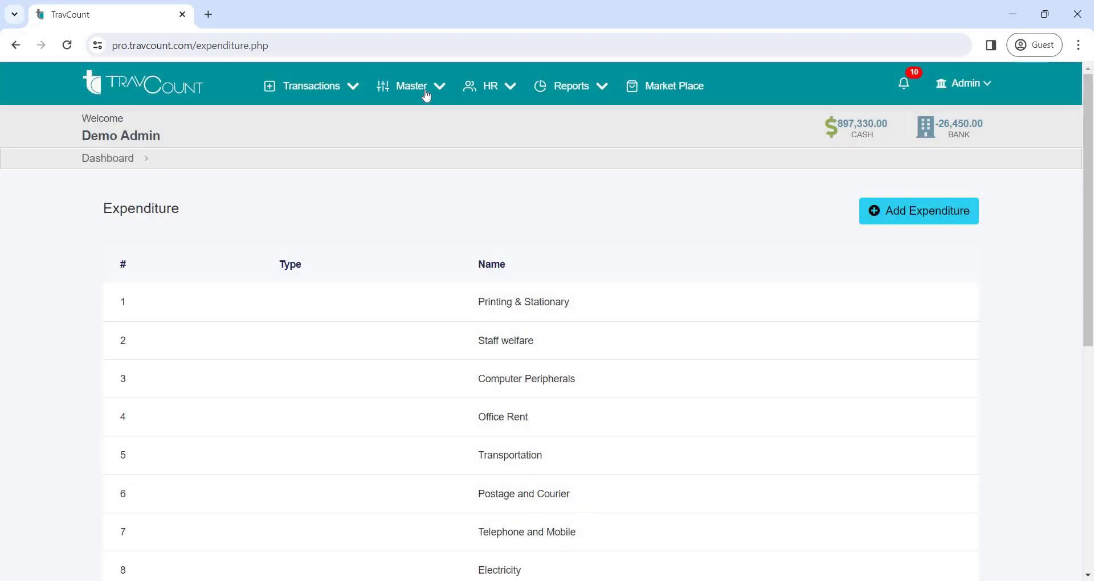
- Fill in the Add Users form with branch Main Baranch ( Test), staff Test and user role Accountant, leaving the password empty
click(428, 91)
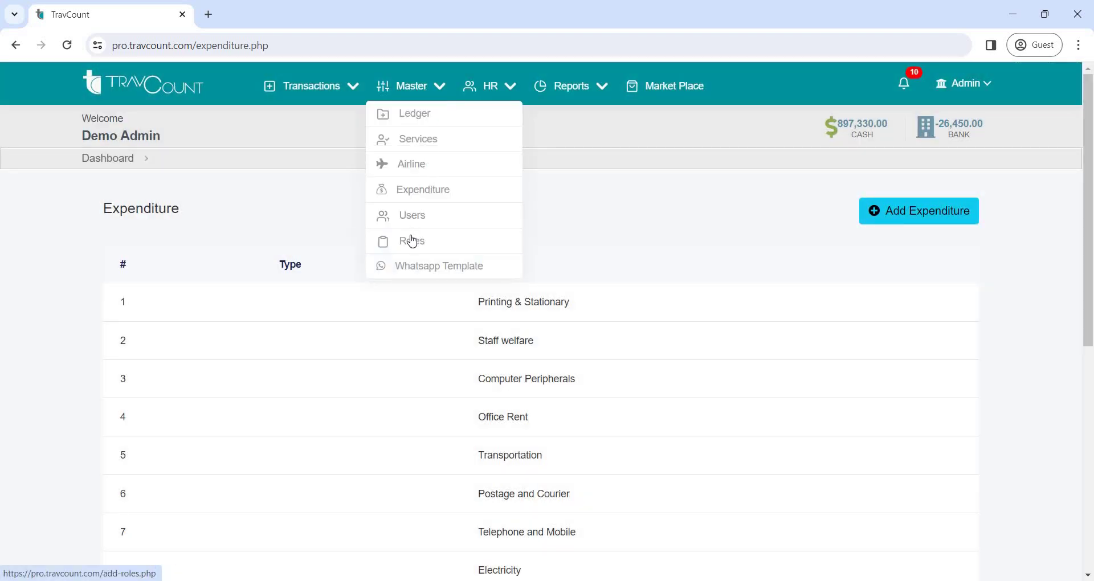
click(415, 218)
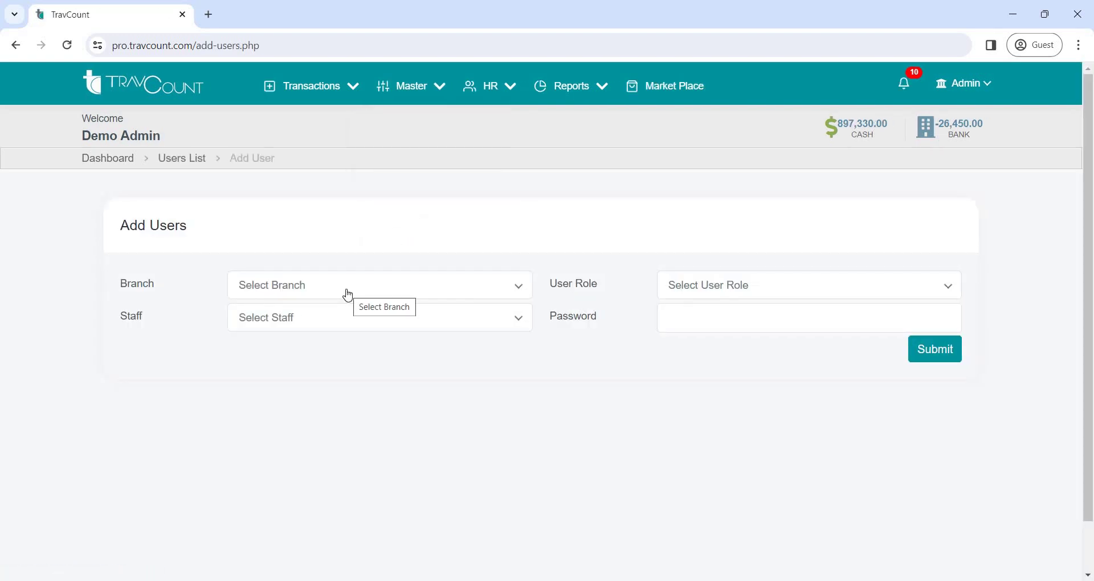
click(349, 295)
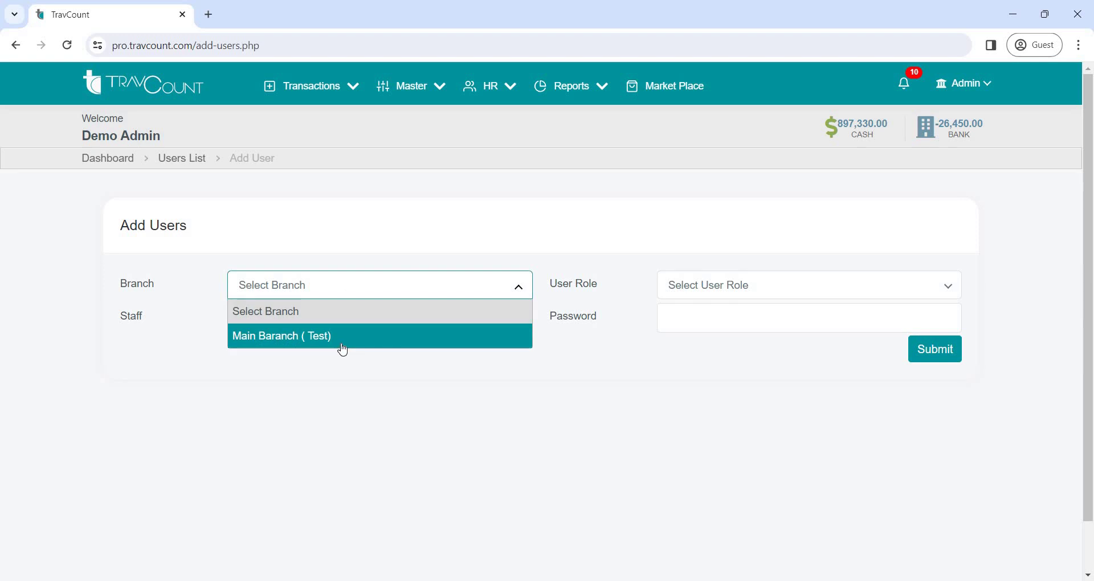
click(341, 340)
click(322, 326)
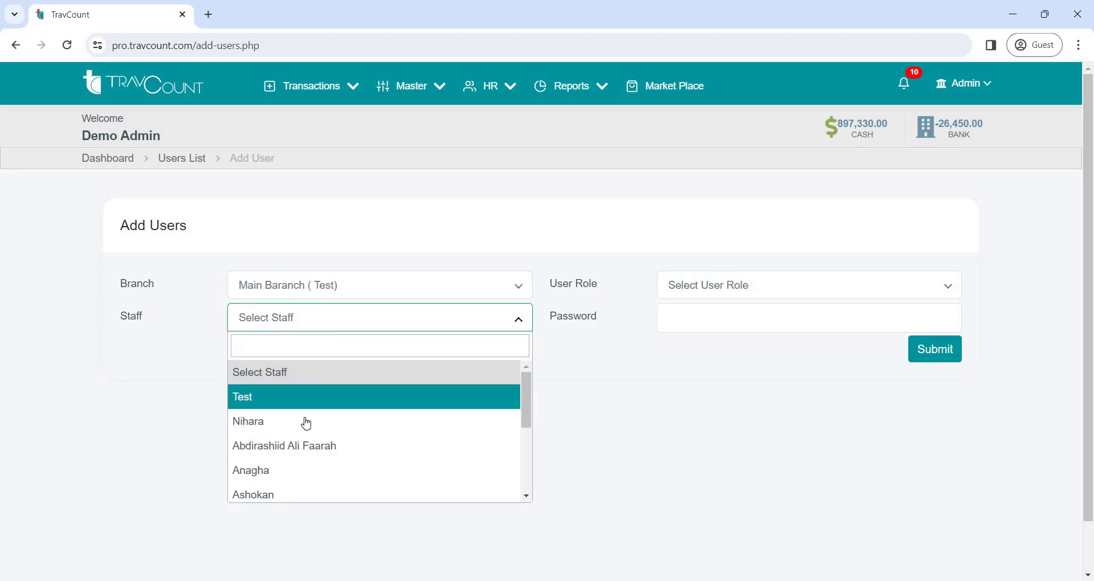
click(302, 397)
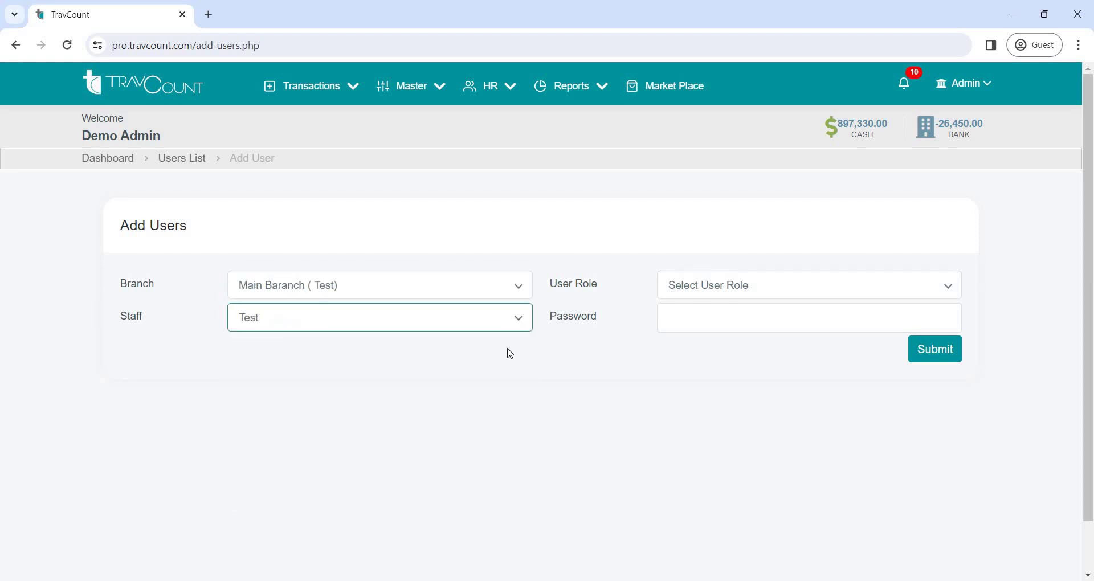
click(679, 292)
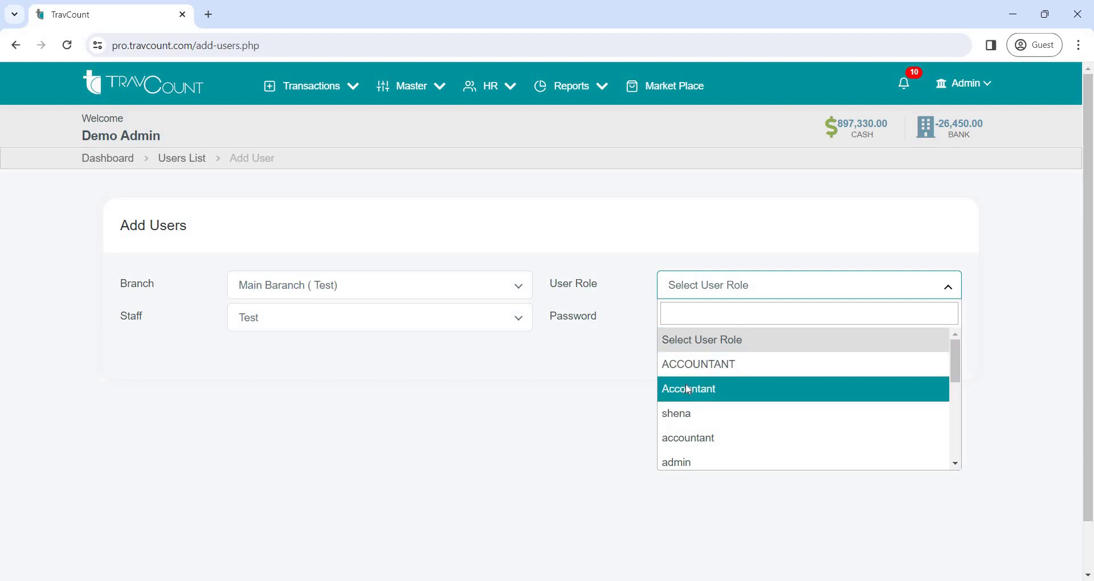
click(688, 389)
click(701, 323)
click(923, 360)
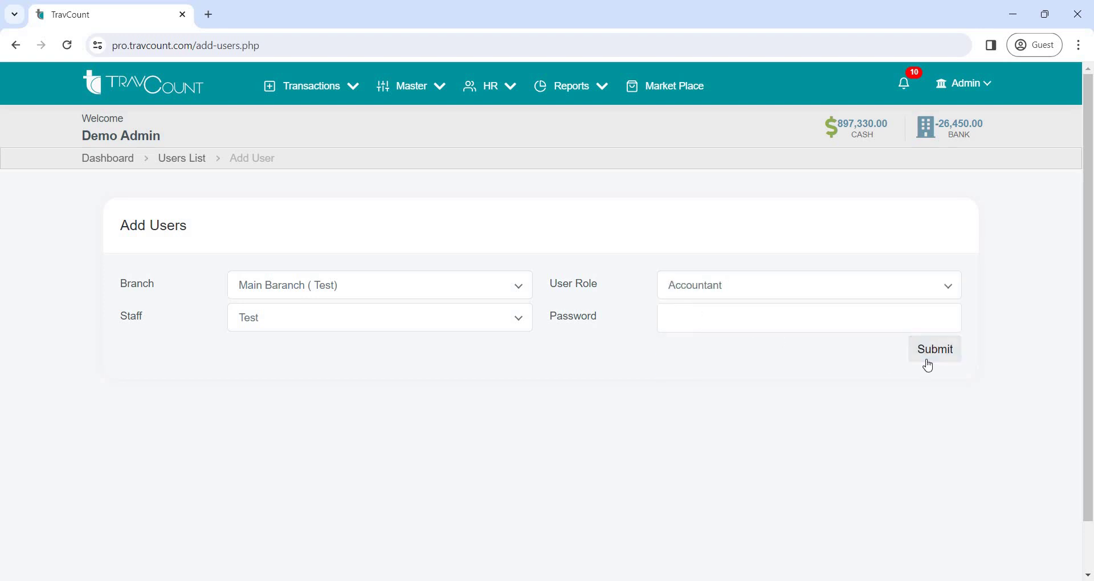
- Examine the Add Roles form's name and permission options, and view the invoice list
click(425, 101)
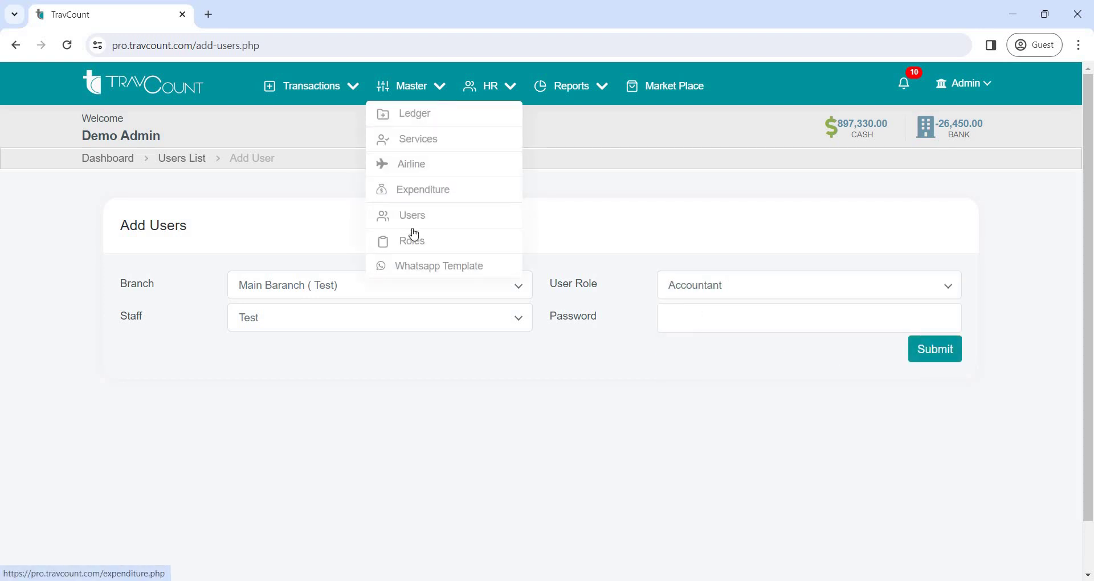
click(417, 249)
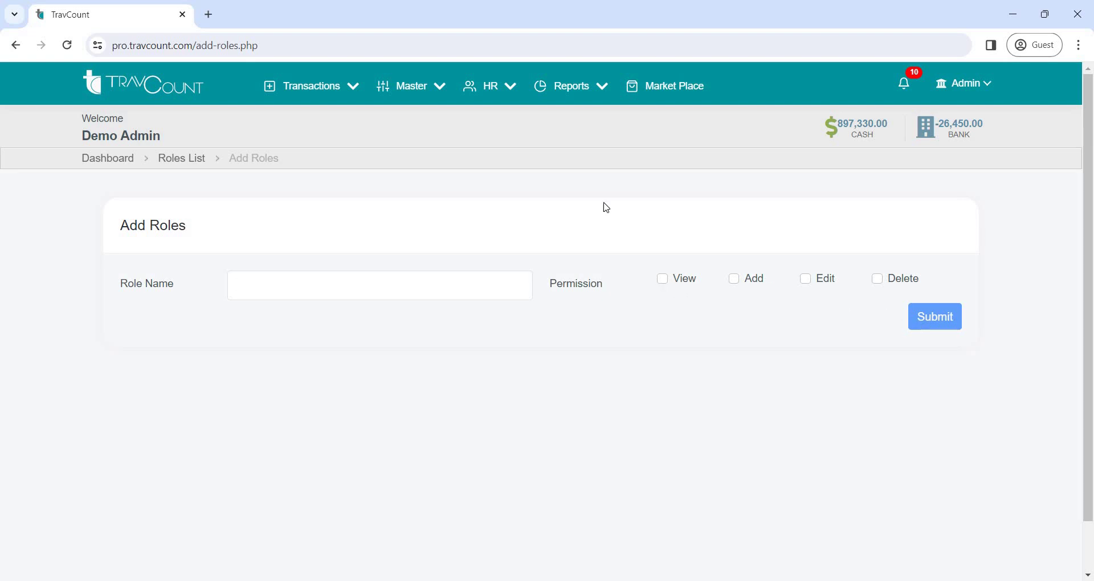
click(308, 94)
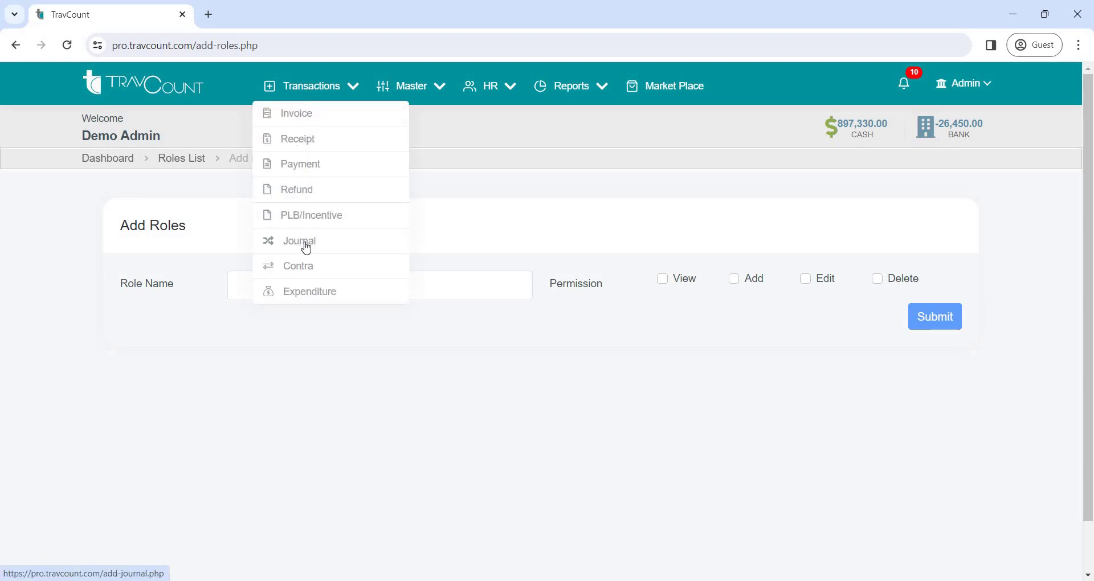
click(302, 117)
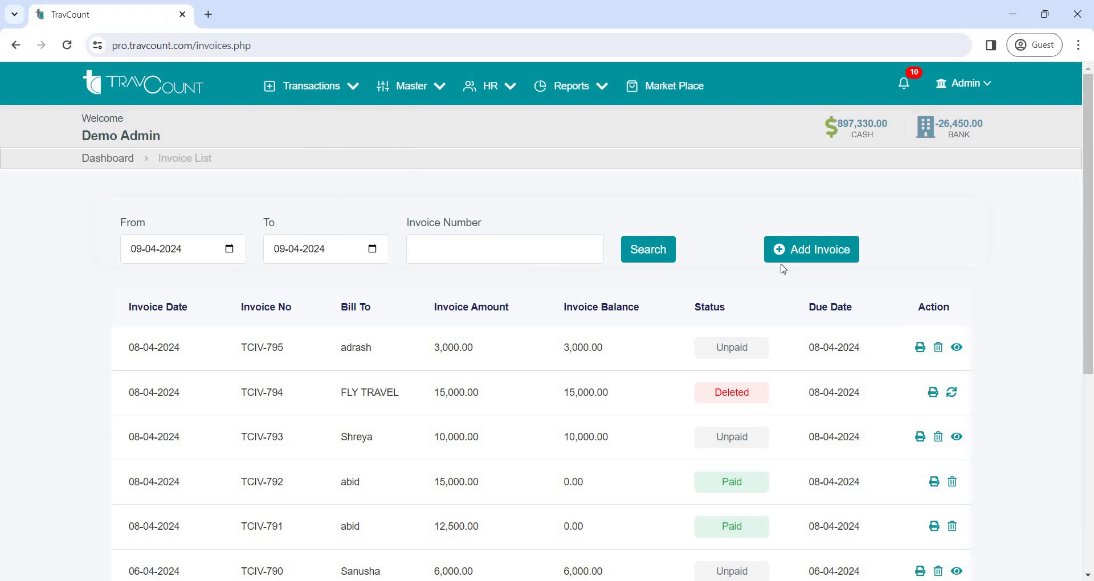
- Start a new invoice for the Main Baranch ( Test) branch, billed to Customer, and choose the first listed customer
click(805, 261)
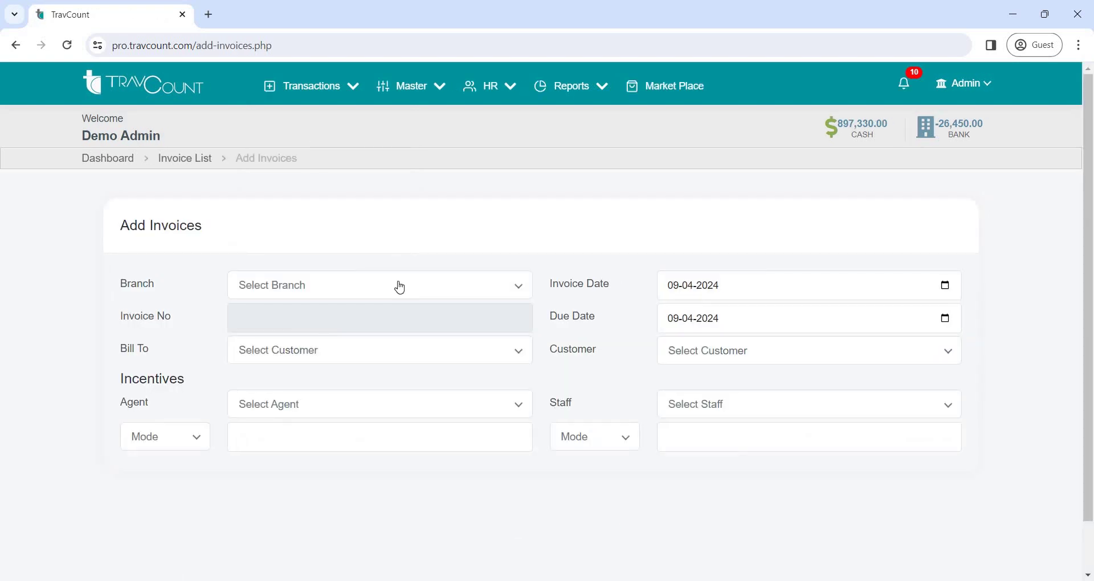
click(399, 285)
click(366, 337)
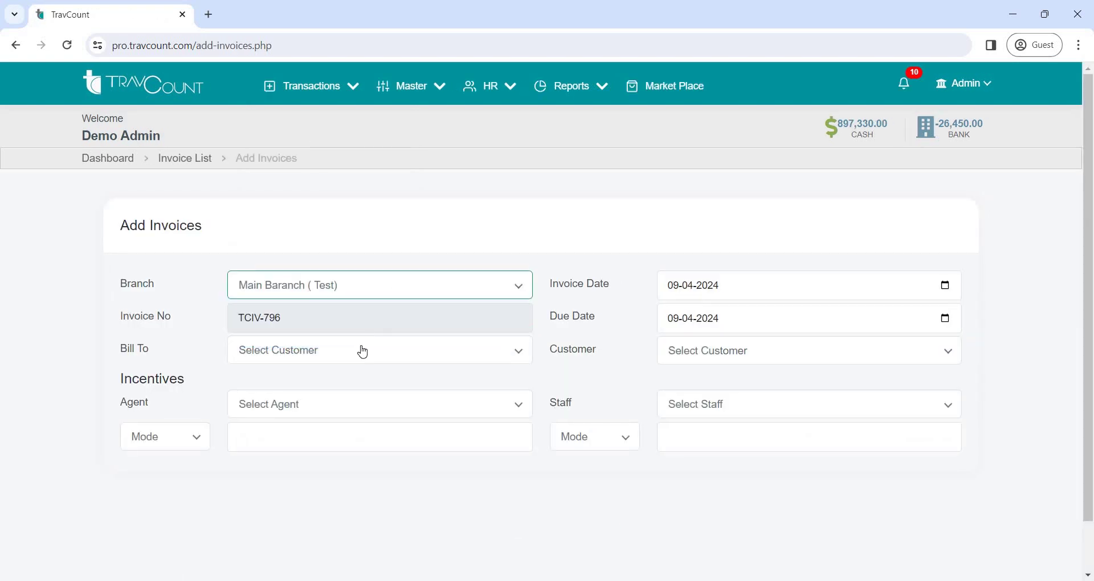
click(363, 350)
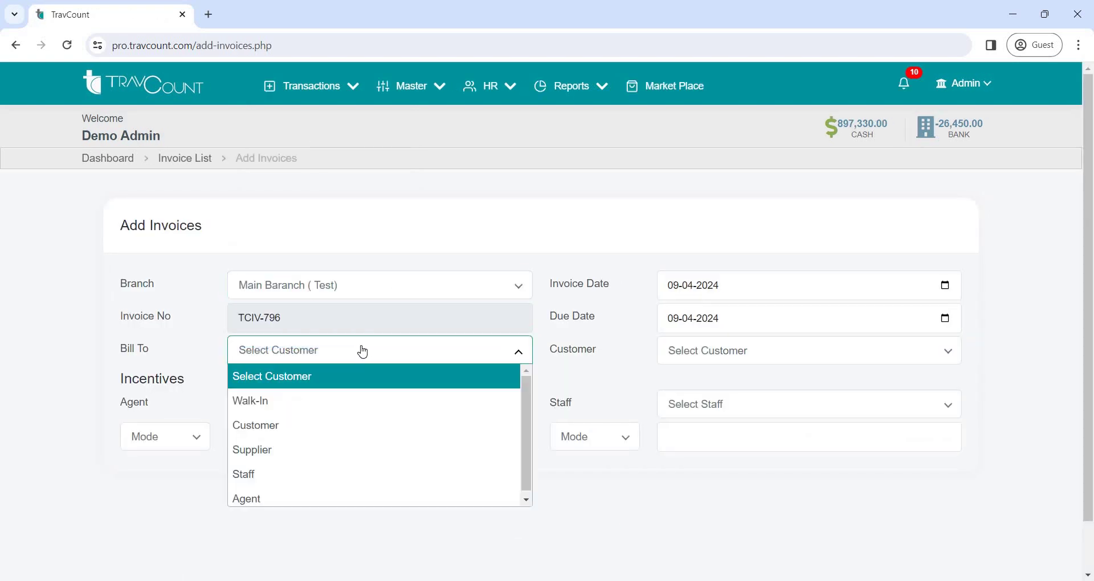
click(342, 431)
click(697, 358)
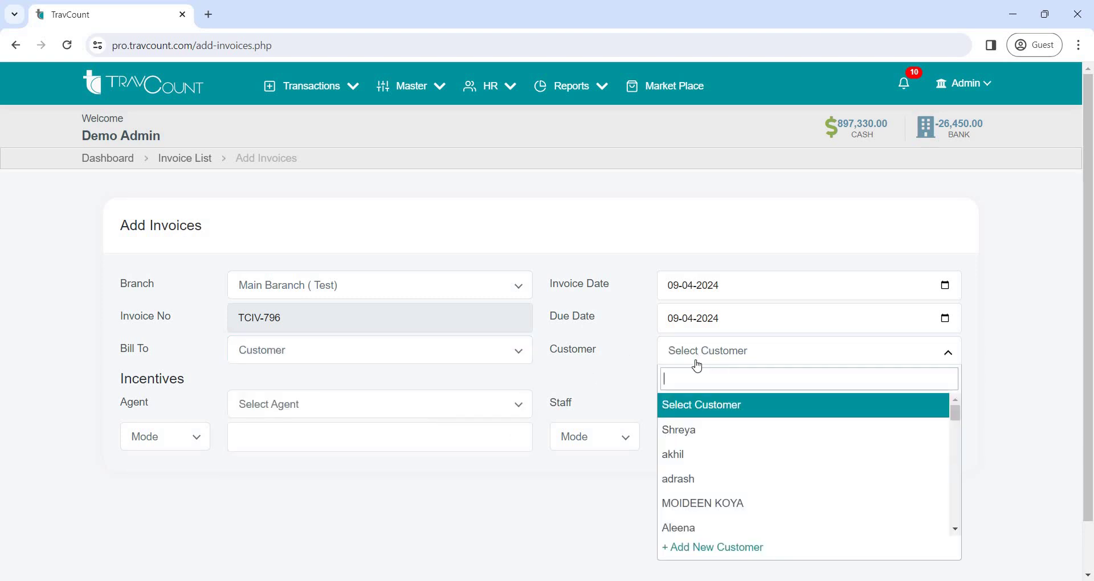
click(695, 428)
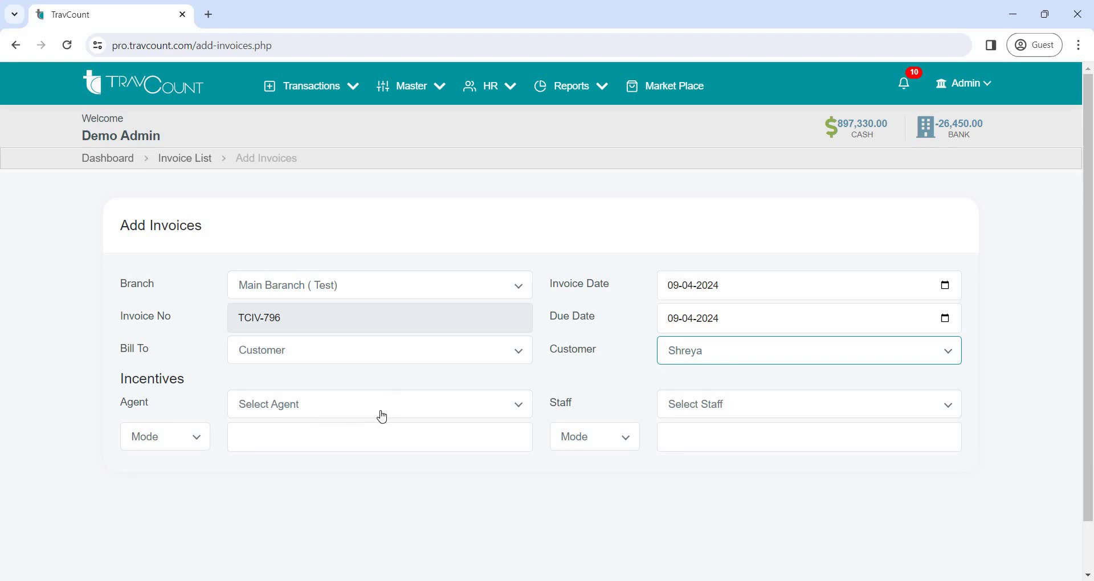
- Set Test as the incentive staff and submit the invoice header details
click(688, 405)
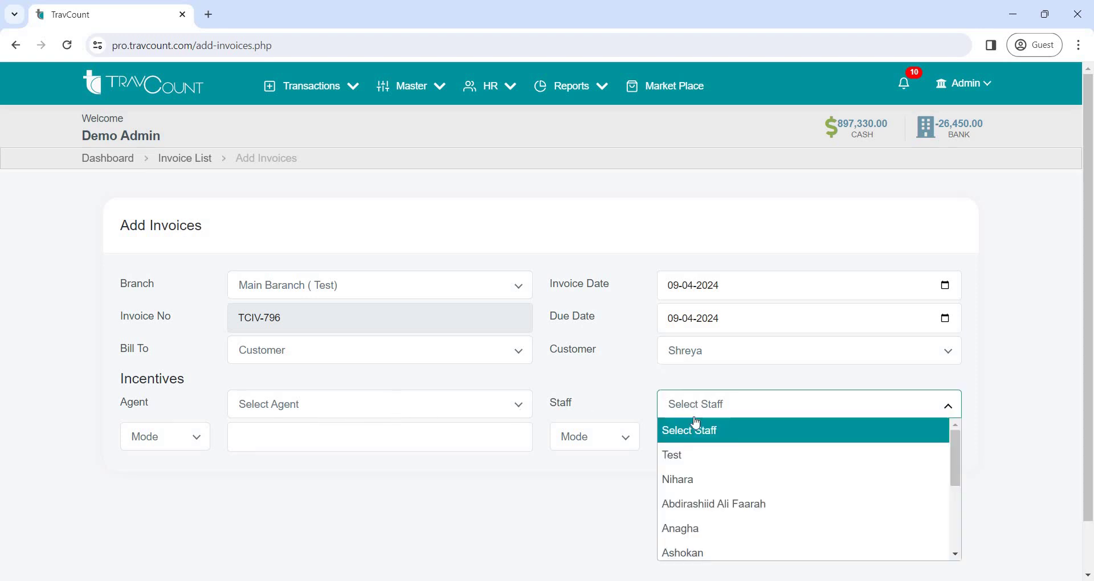
click(702, 458)
click(946, 472)
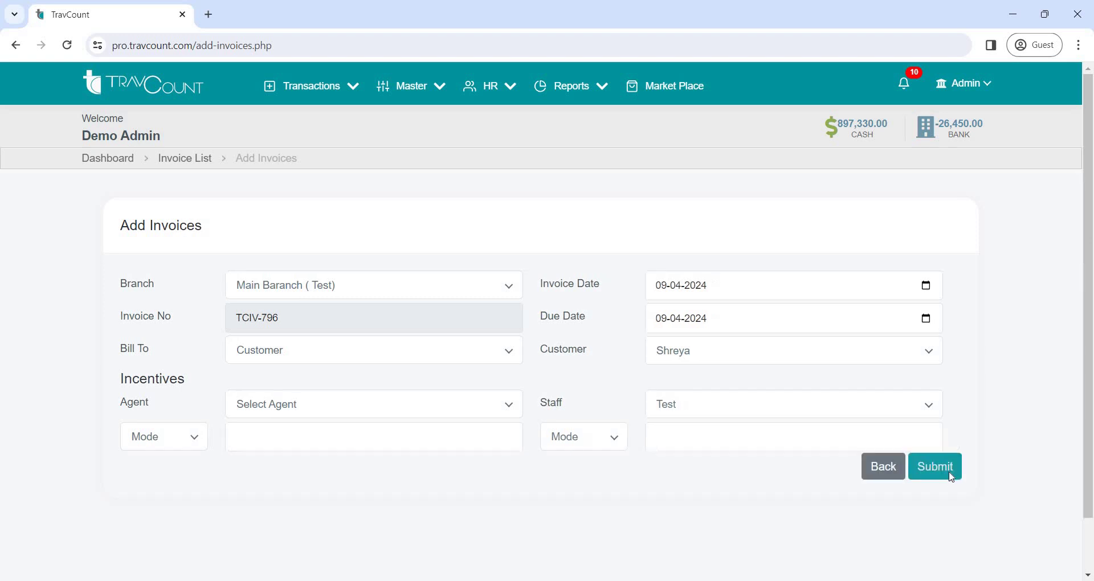
- Add a ticket item to the invoice with service type Flight and sector TVM/DXB/
click(517, 296)
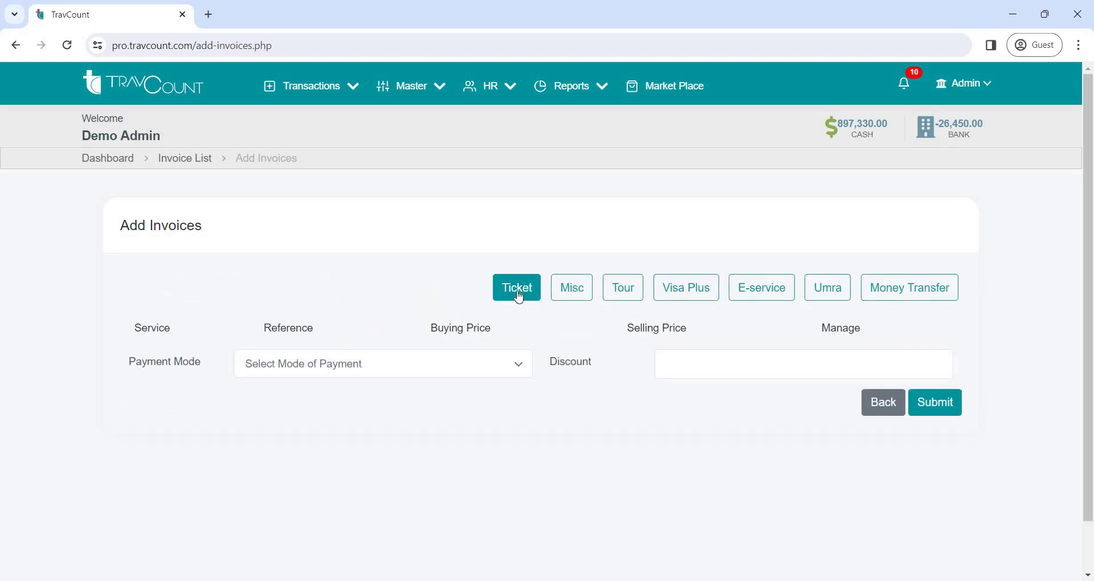
click(564, 289)
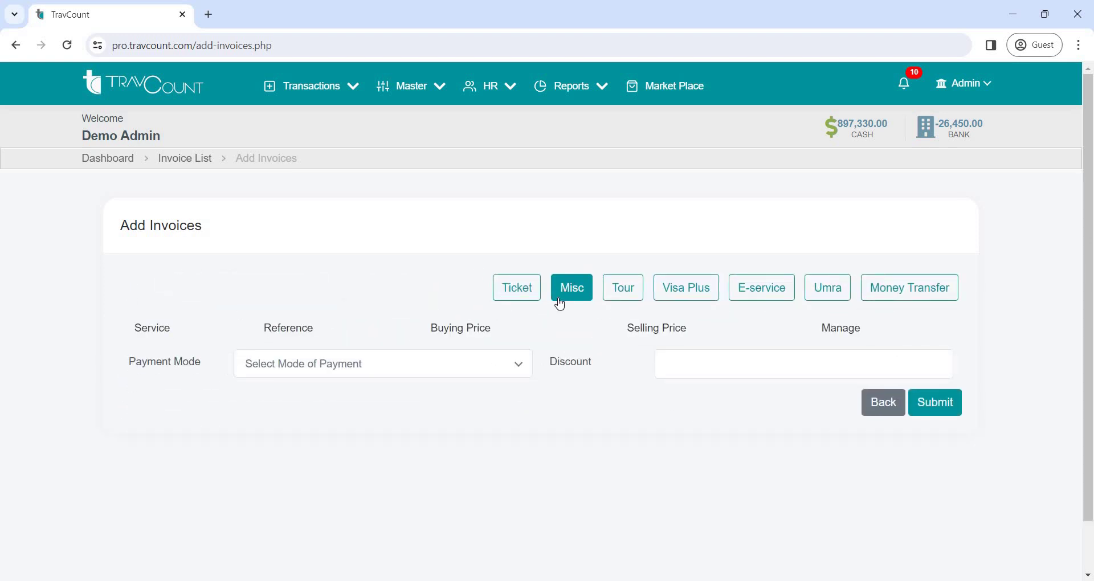
click(528, 297)
click(527, 298)
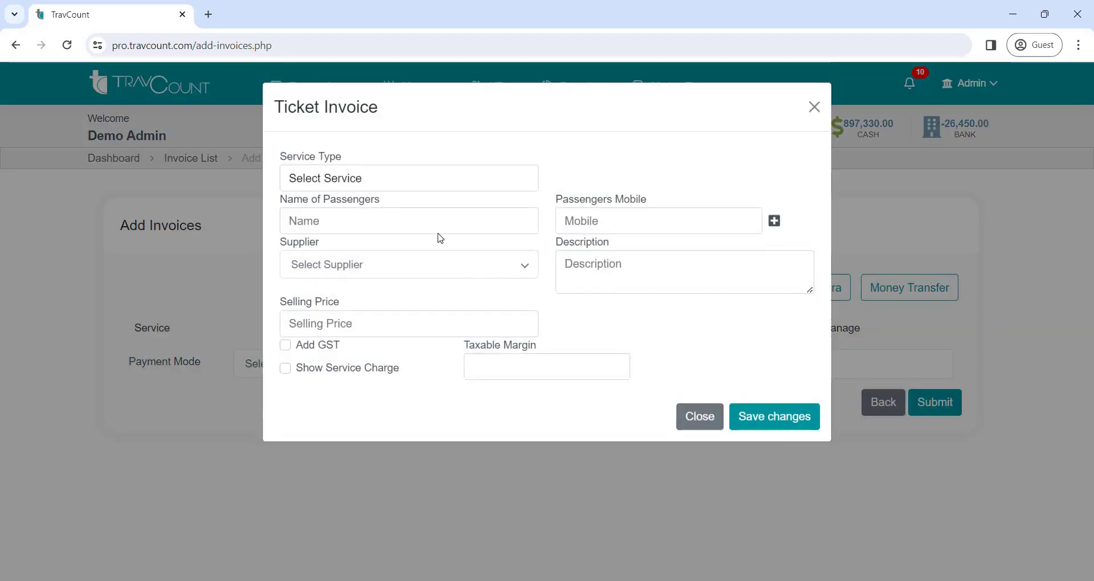
click(407, 182)
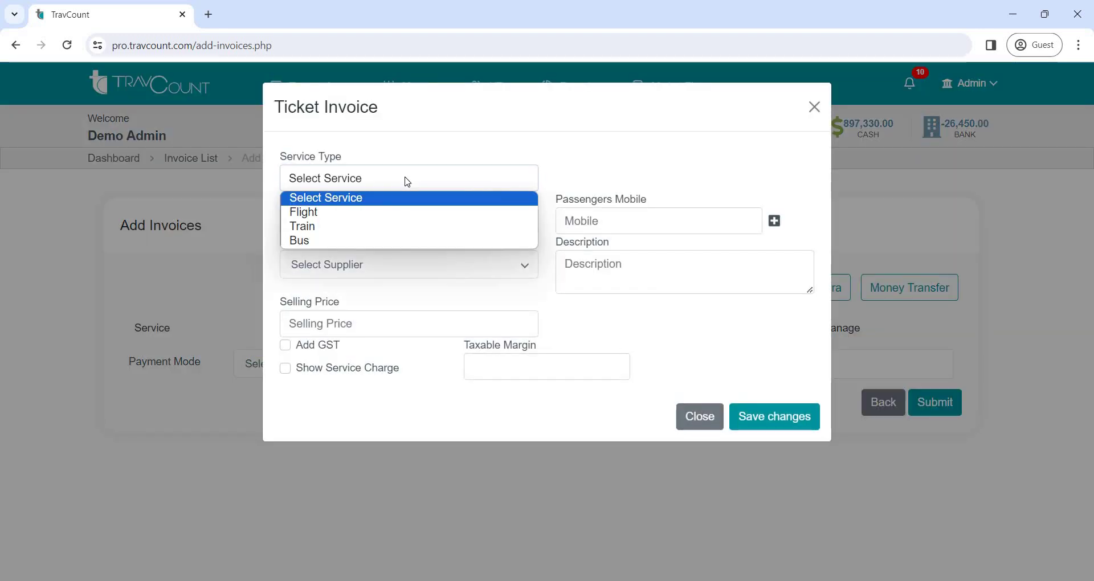
click(388, 213)
click(368, 227)
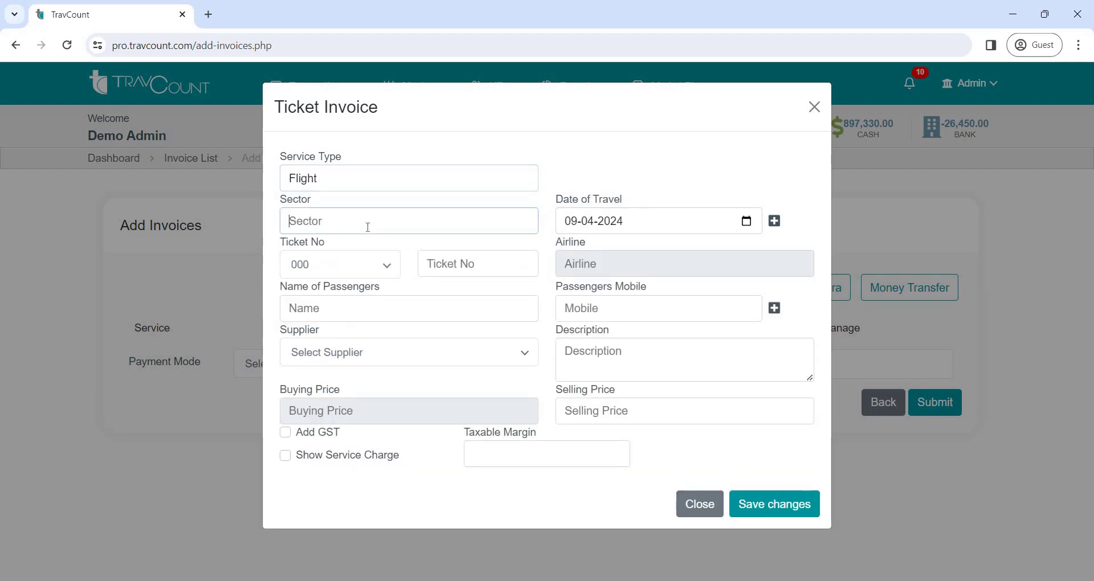
text(TVM/DXB/)
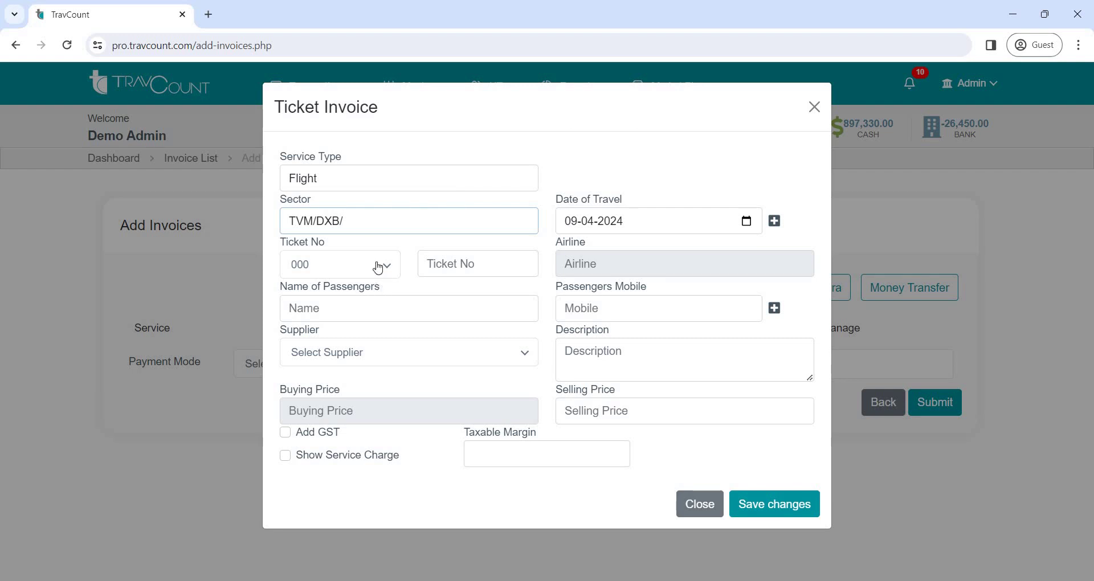
- Set the ticket number to airline code 141 and 8743, and enter the passenger's name
click(376, 268)
click(359, 418)
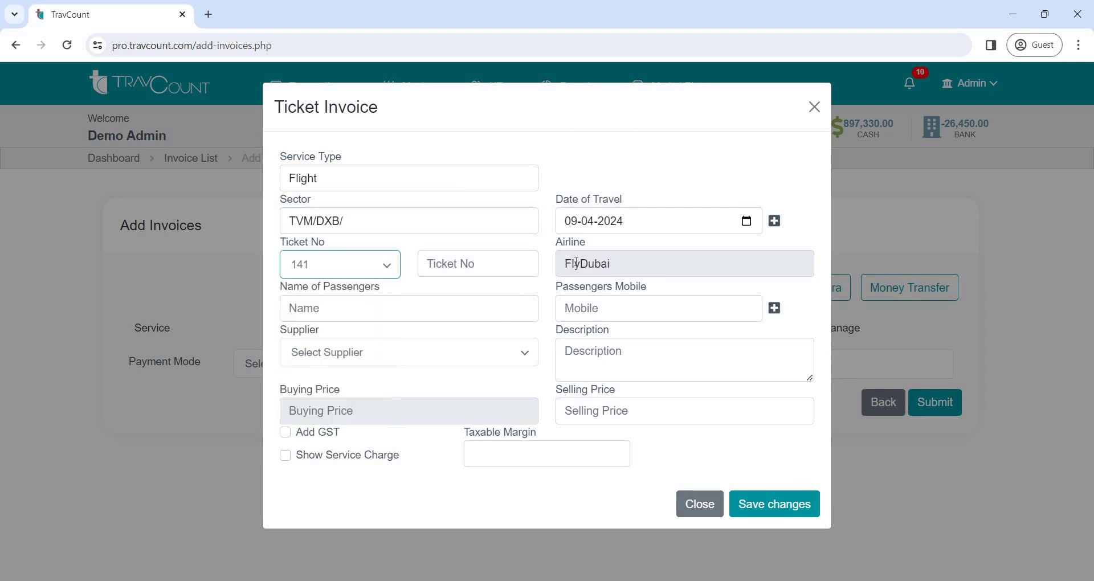
click(466, 262)
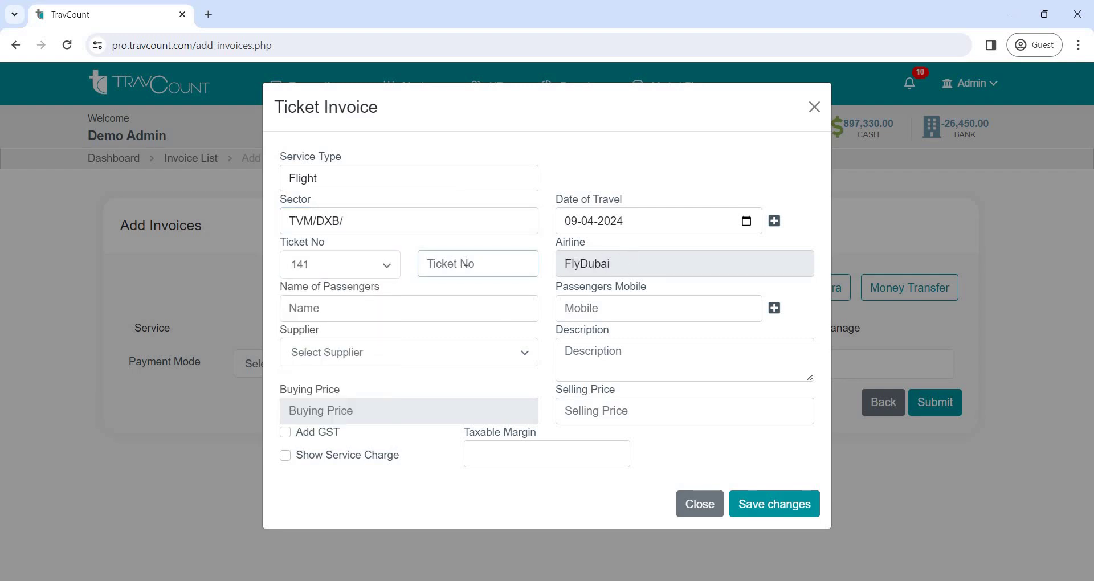
text(8743)
click(398, 312)
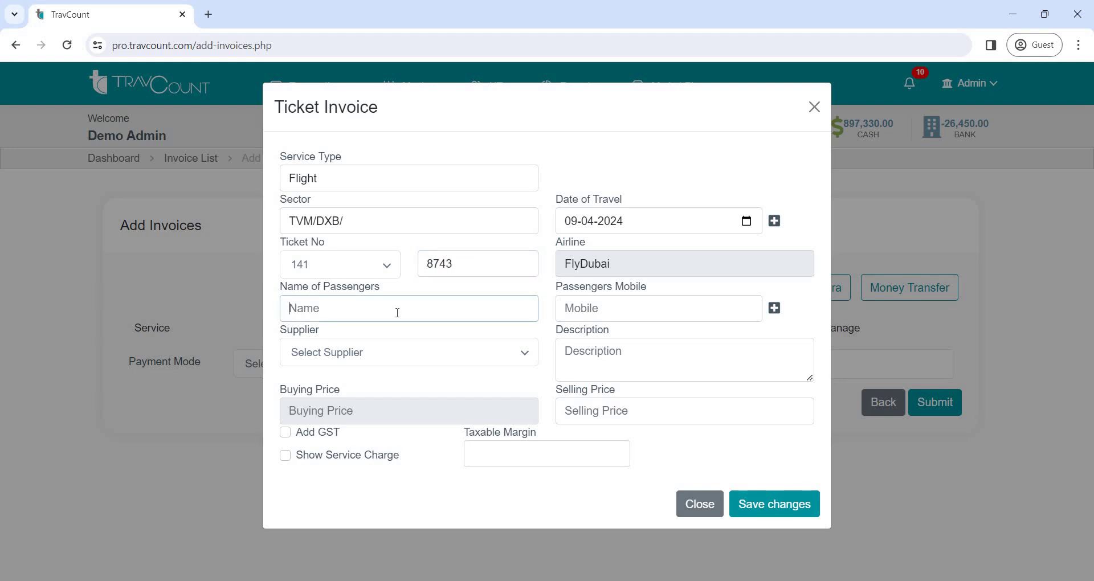
text(ashraf)
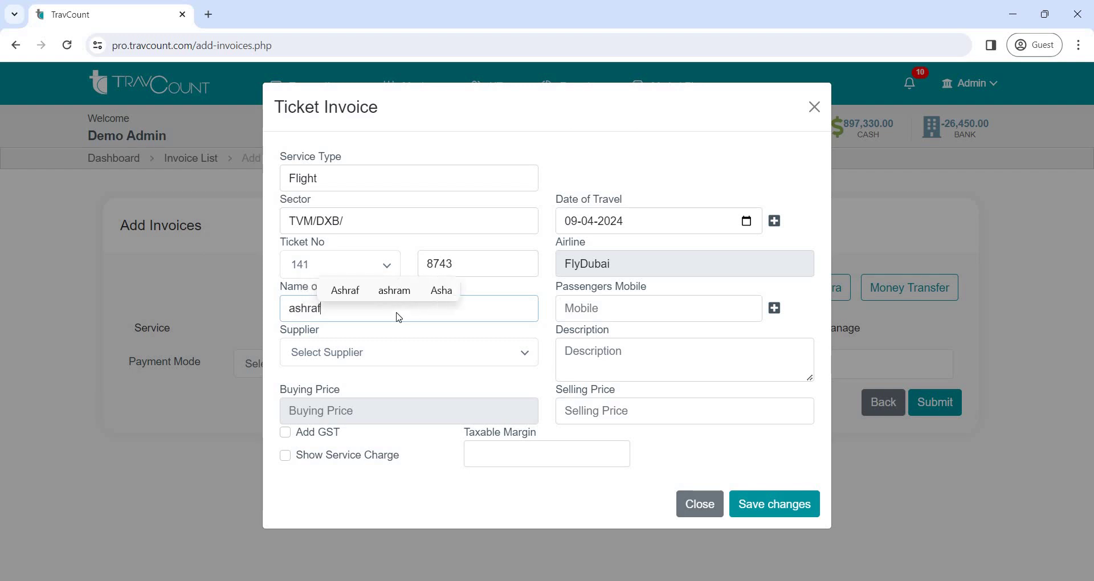
click(608, 312)
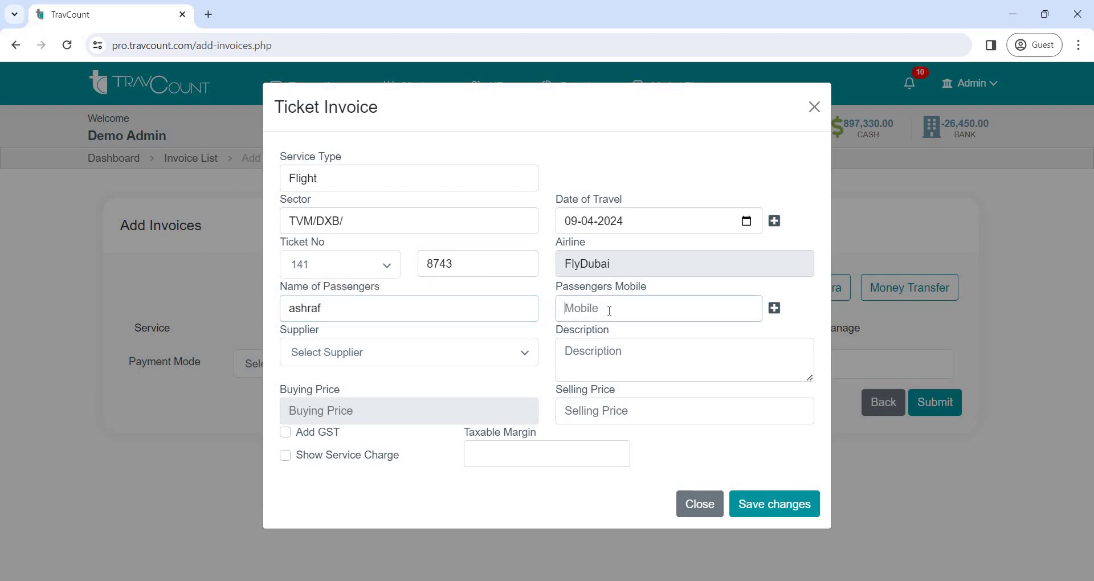
- Add extra passenger rows to the flight ticket and remove them again
click(774, 310)
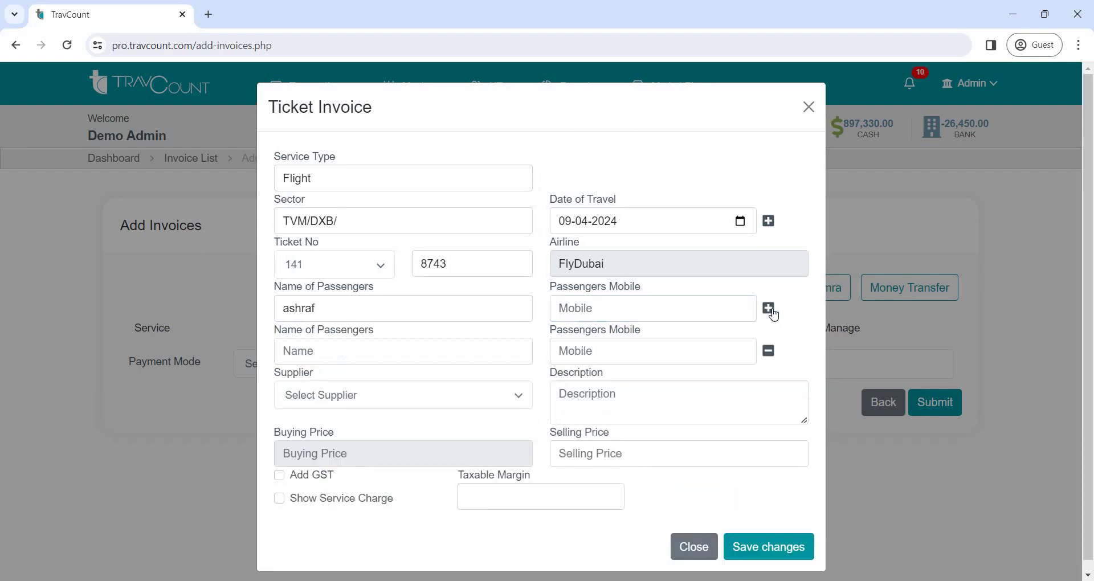
click(770, 311)
click(771, 352)
click(771, 353)
- Choose the first listed supplier for the ticket and save a buying price of 5000
click(459, 360)
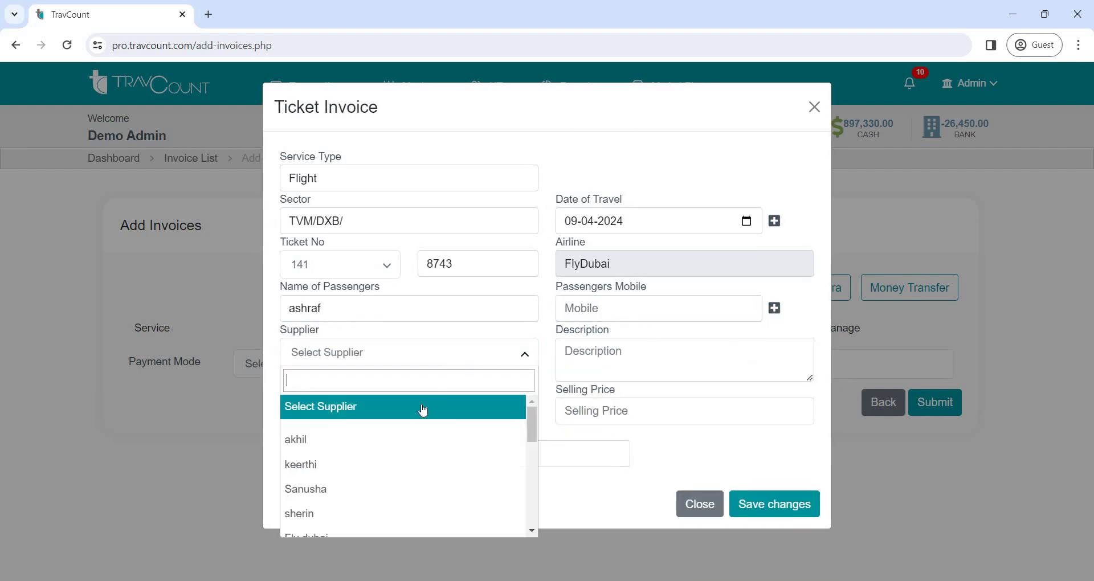
click(408, 448)
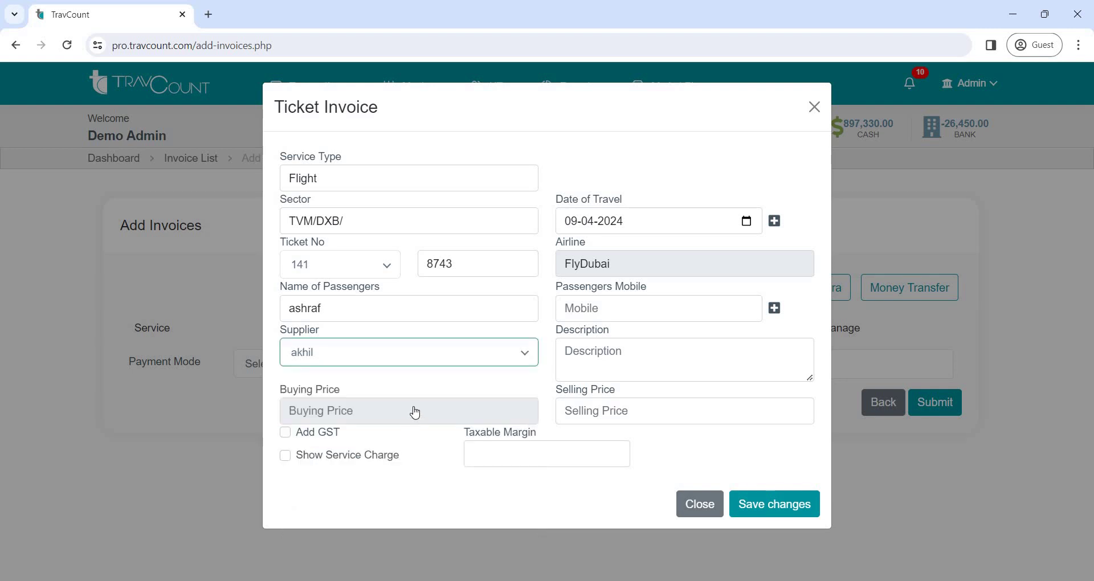
click(413, 410)
click(580, 414)
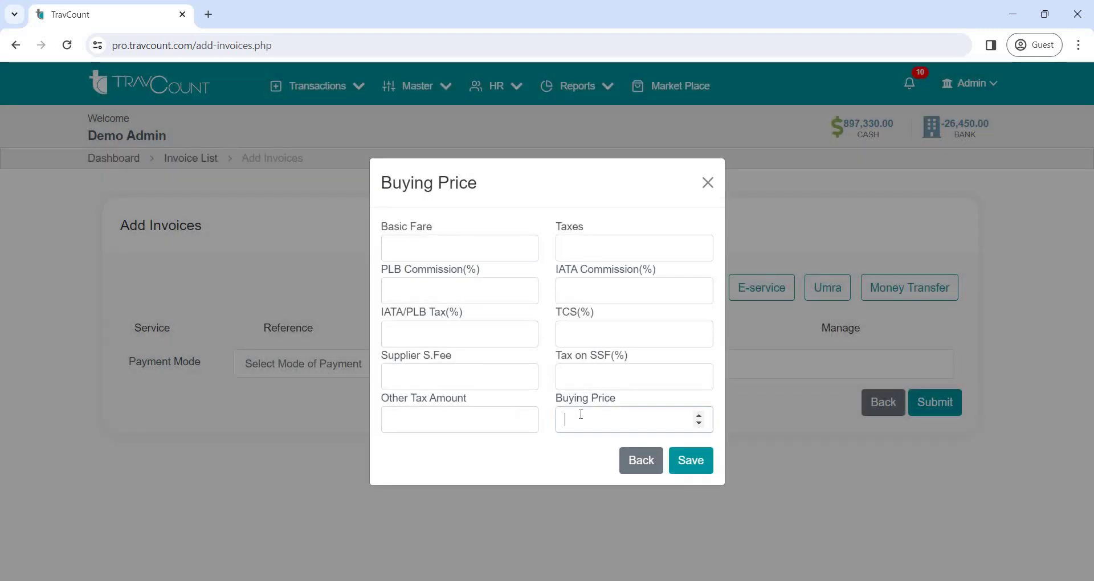
text(5000)
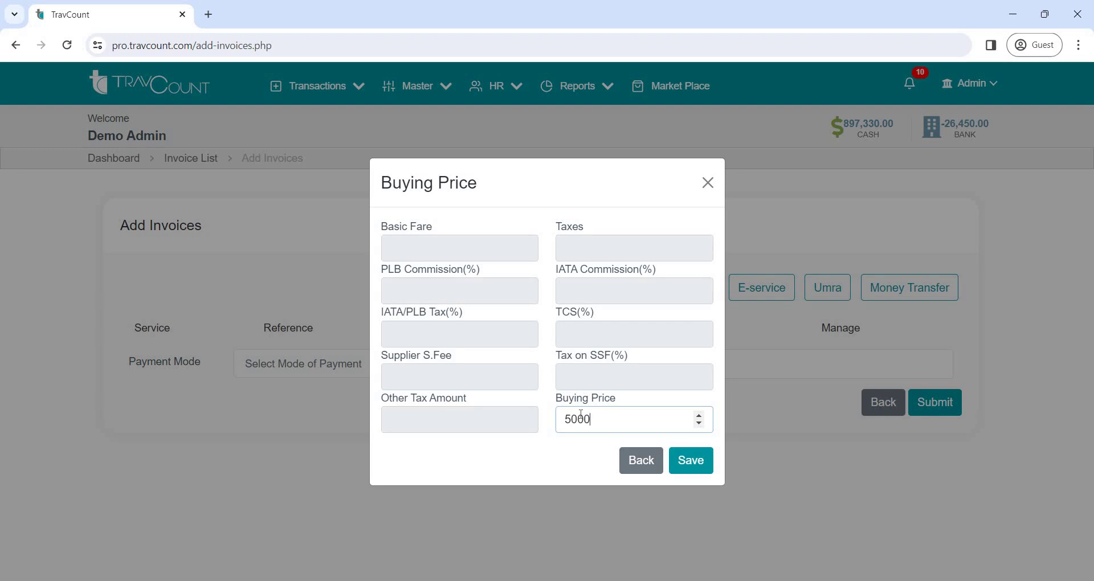
click(691, 460)
- Set the flight ticket's selling price to 15000
click(634, 411)
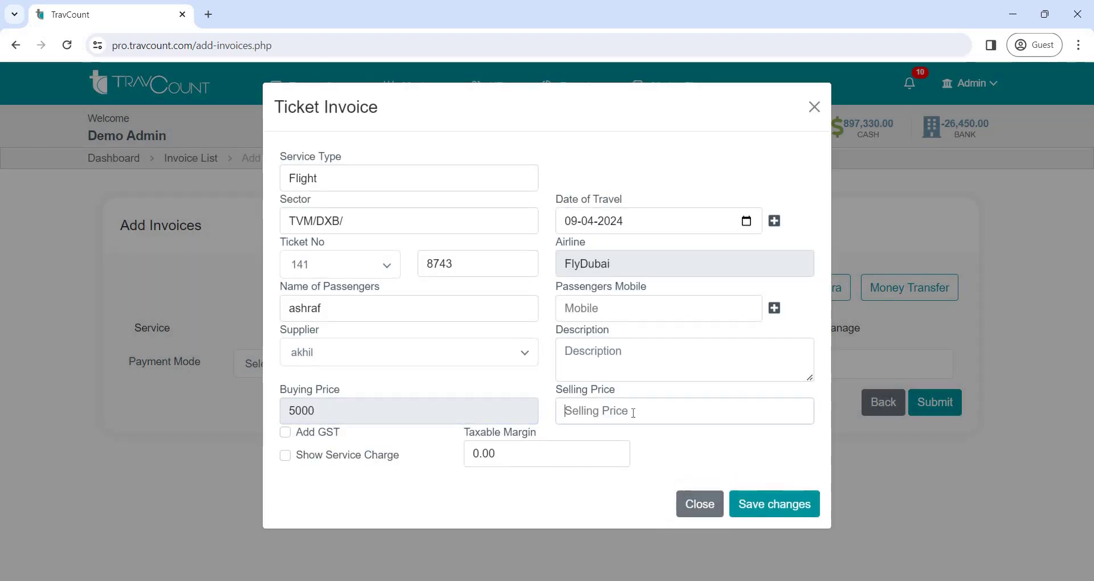
text(159)
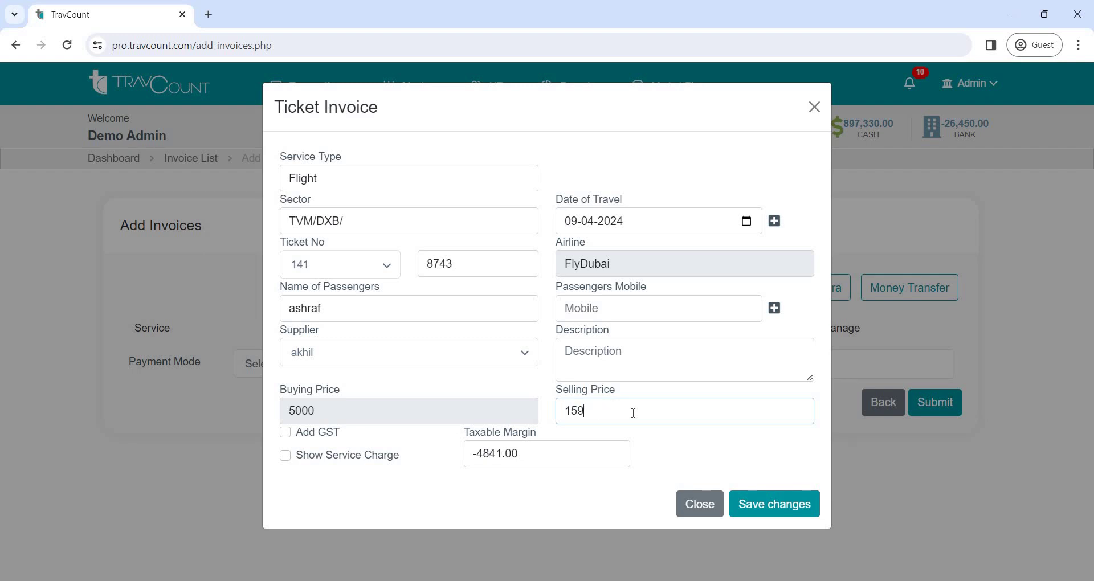
key(BackSpace)
text(000)
- Toggle Add GST on and off, tick Show Service Charge, and save the flight ticket to the invoice
click(285, 433)
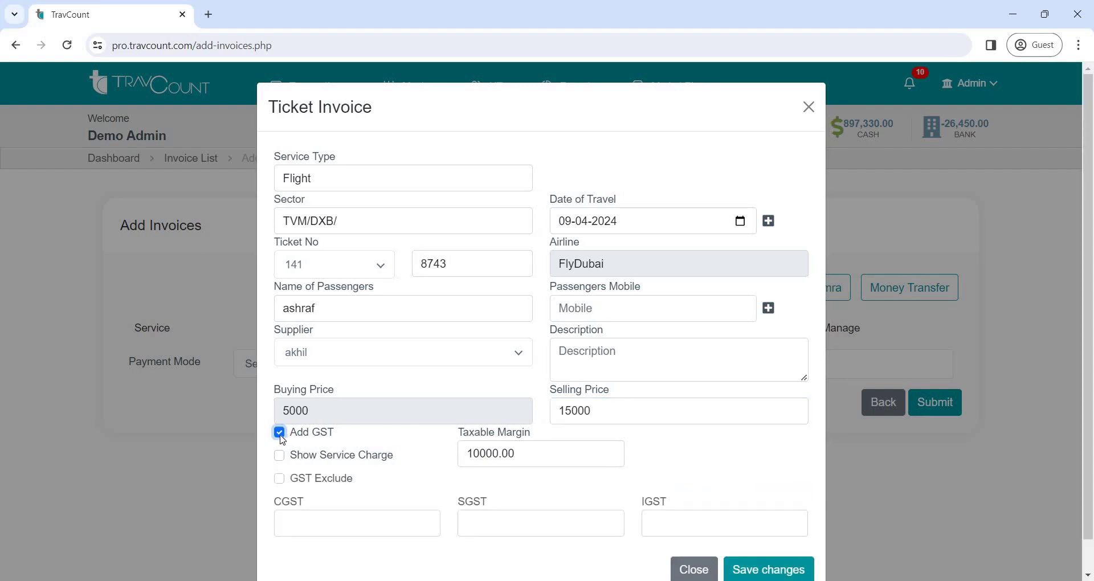
click(280, 435)
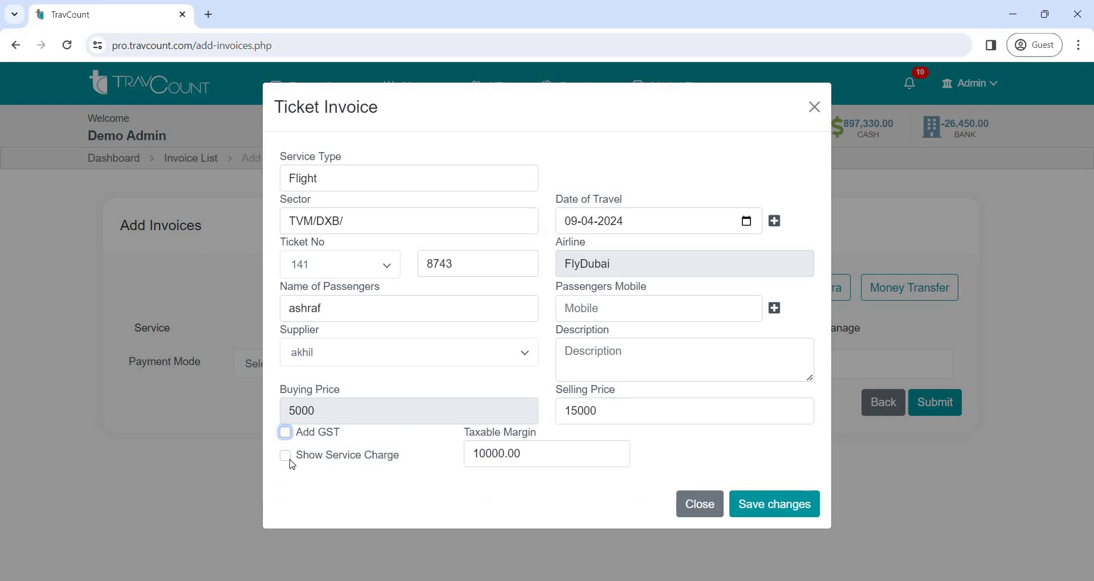
click(286, 457)
click(766, 504)
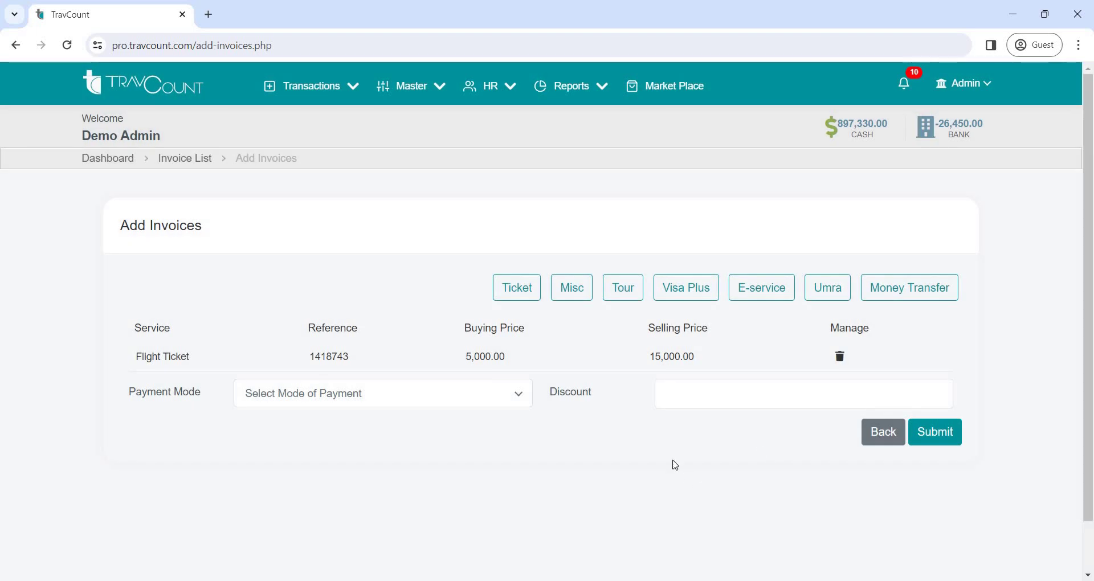
- Submit the invoice without choosing a payment mode and review its printable version
click(934, 435)
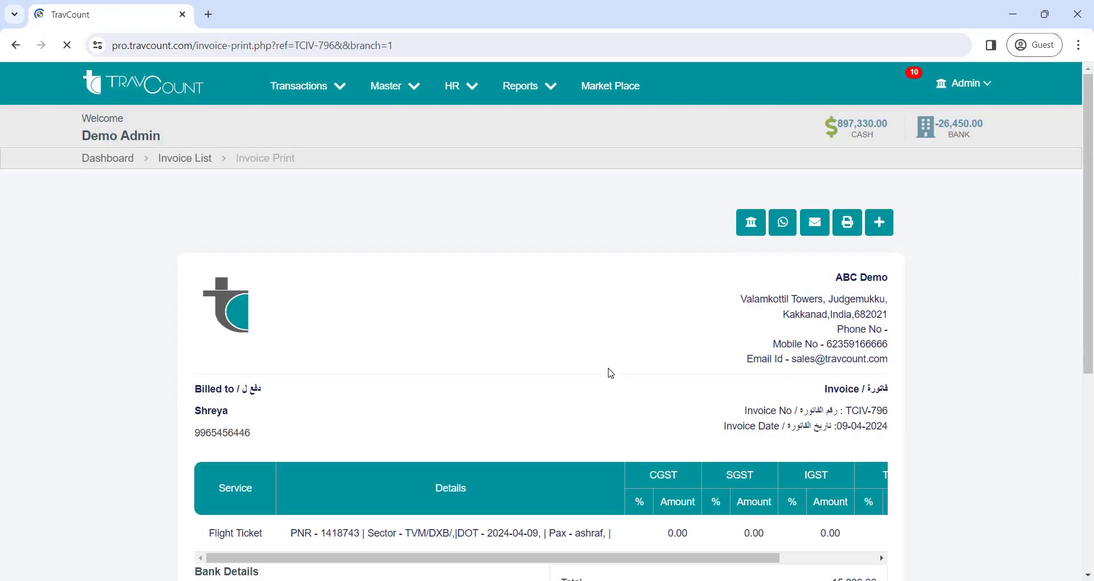
scroll(609, 369, down, 3)
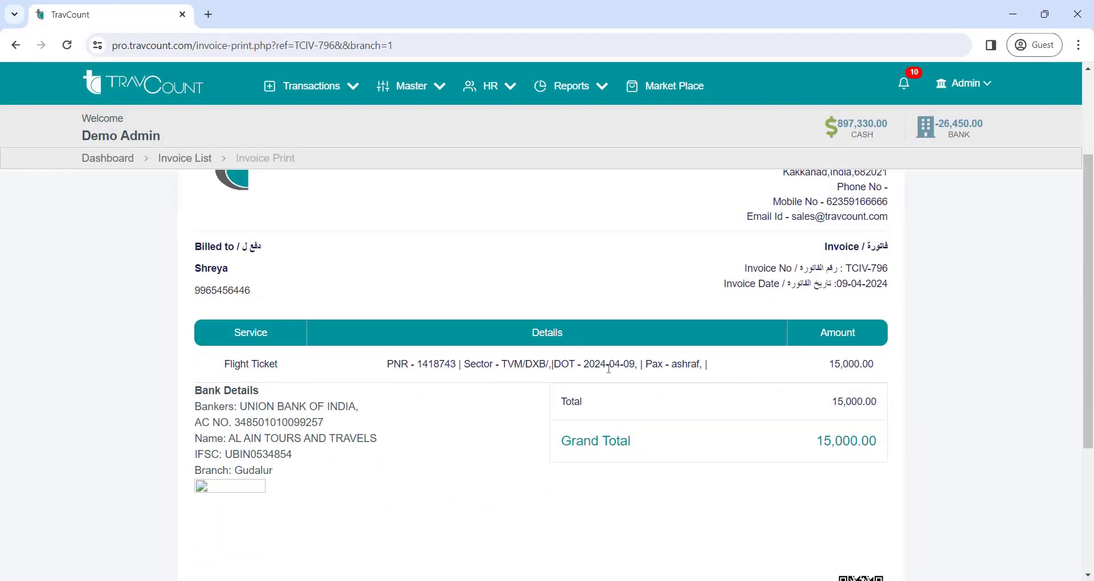
scroll(609, 369, up, 3)
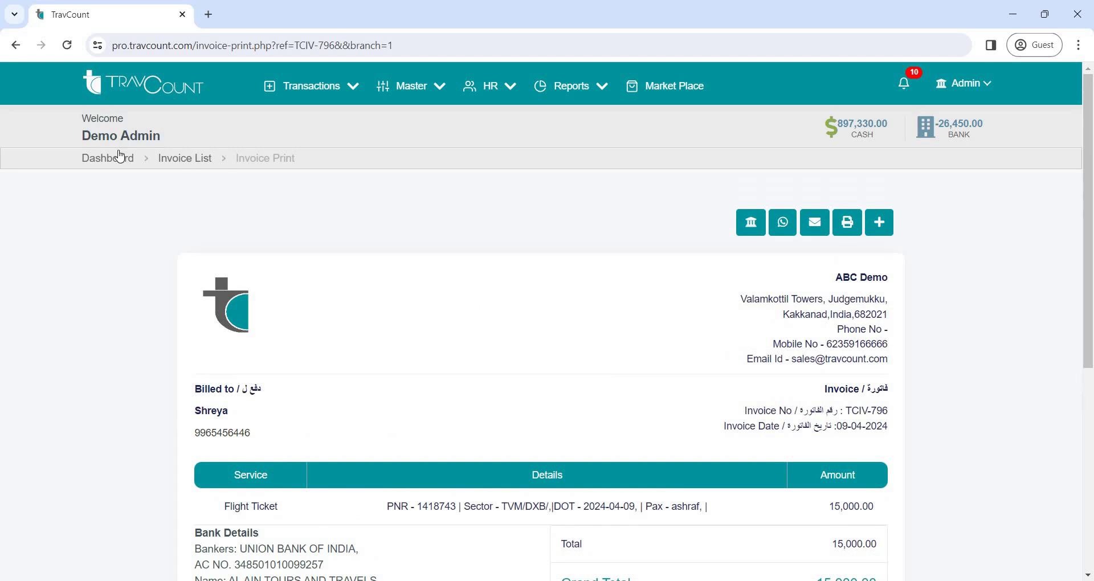
- Start a new receipt for branch Main Baranch ( Test), billed to the customer from the invoice just created
click(120, 158)
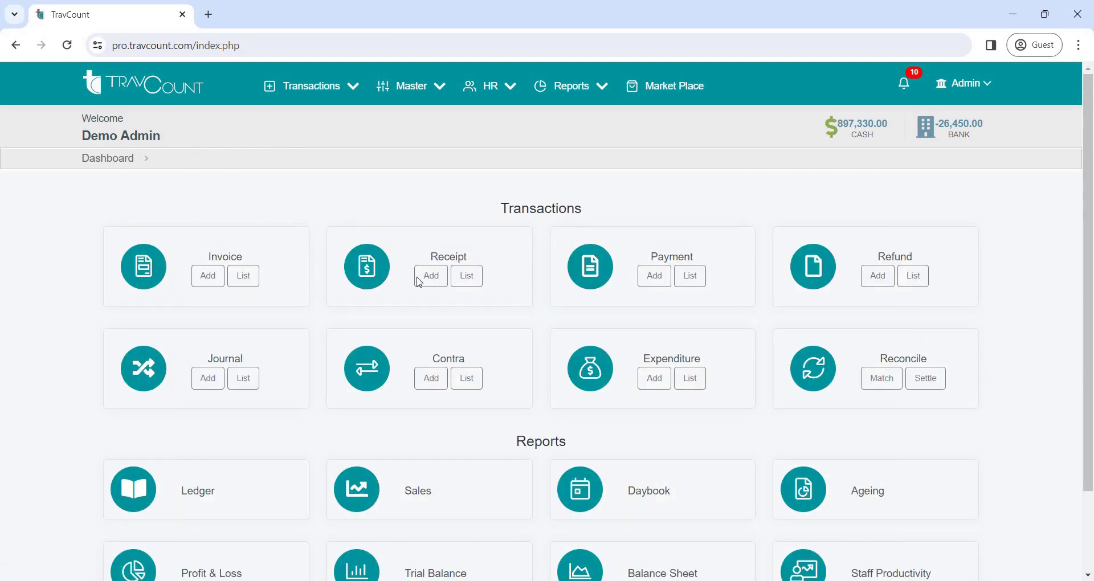
click(419, 281)
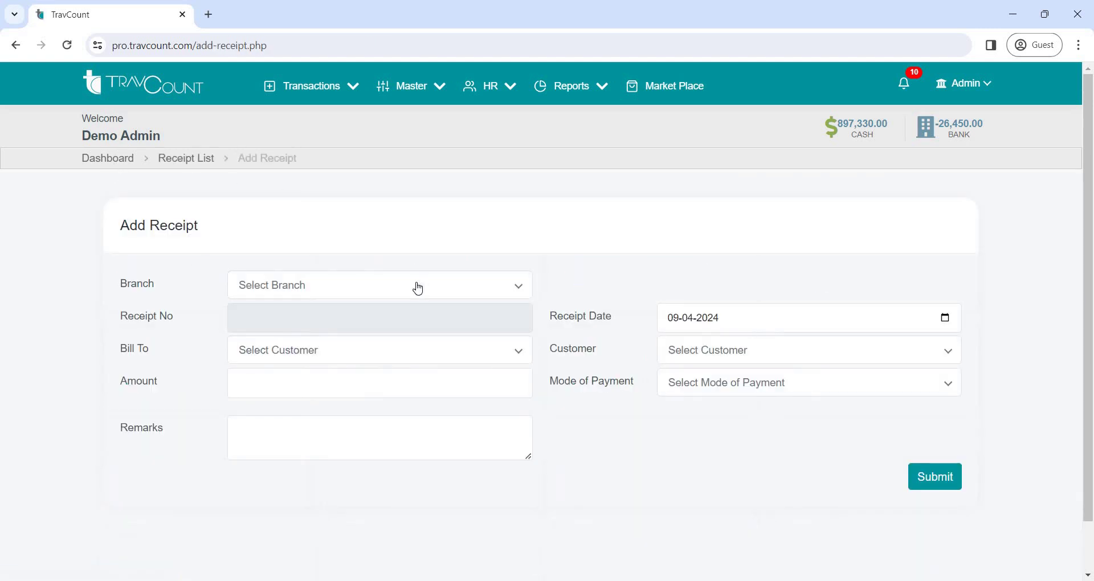
click(418, 288)
click(391, 335)
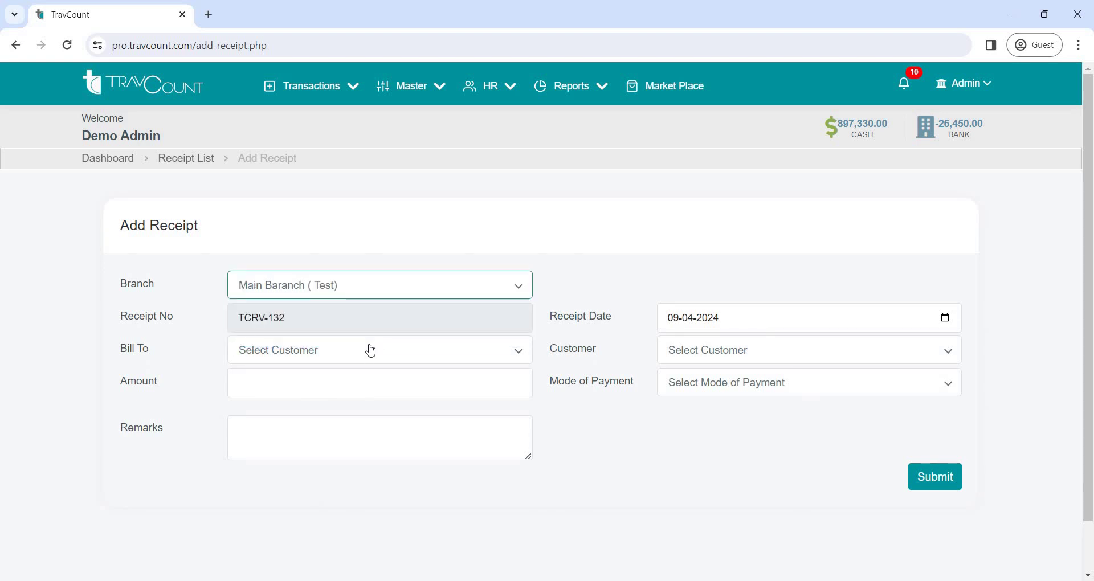
click(371, 351)
click(339, 397)
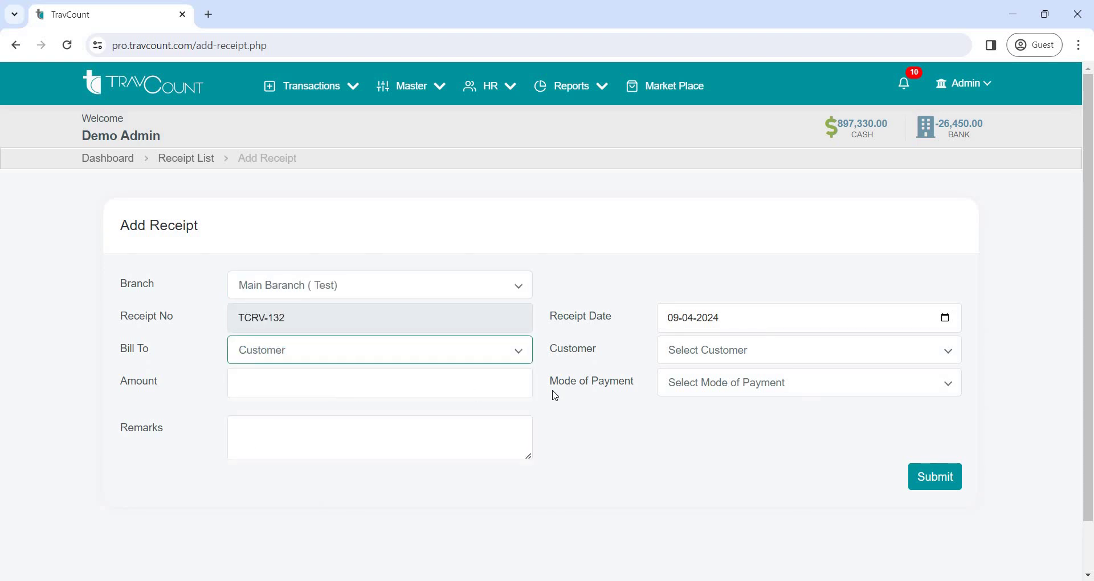
click(695, 351)
click(699, 436)
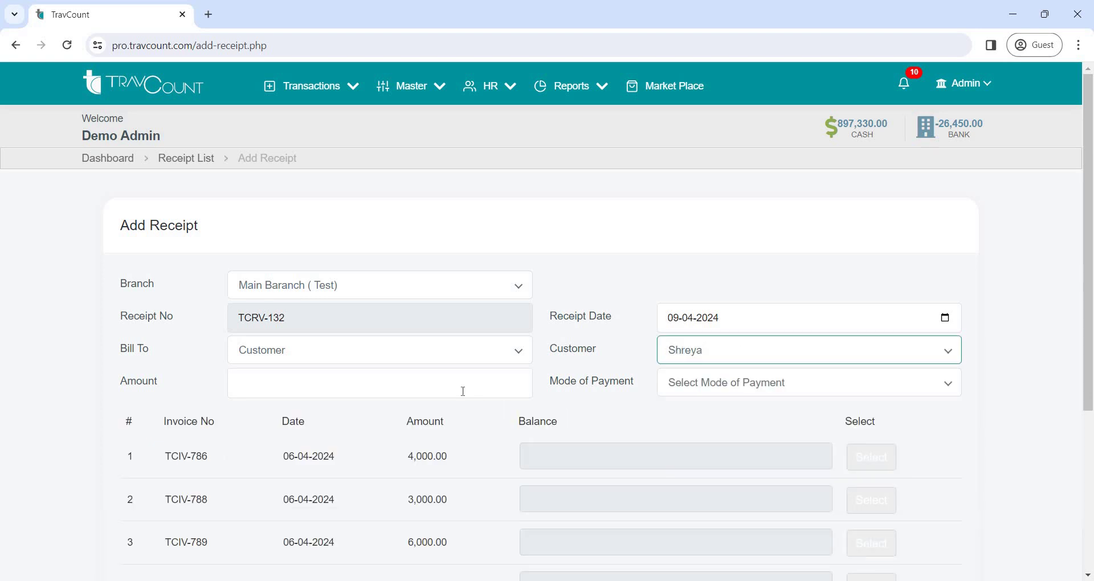
- Set the receipt amount to 6000 and allocate it to invoice TCIV-789
click(426, 381)
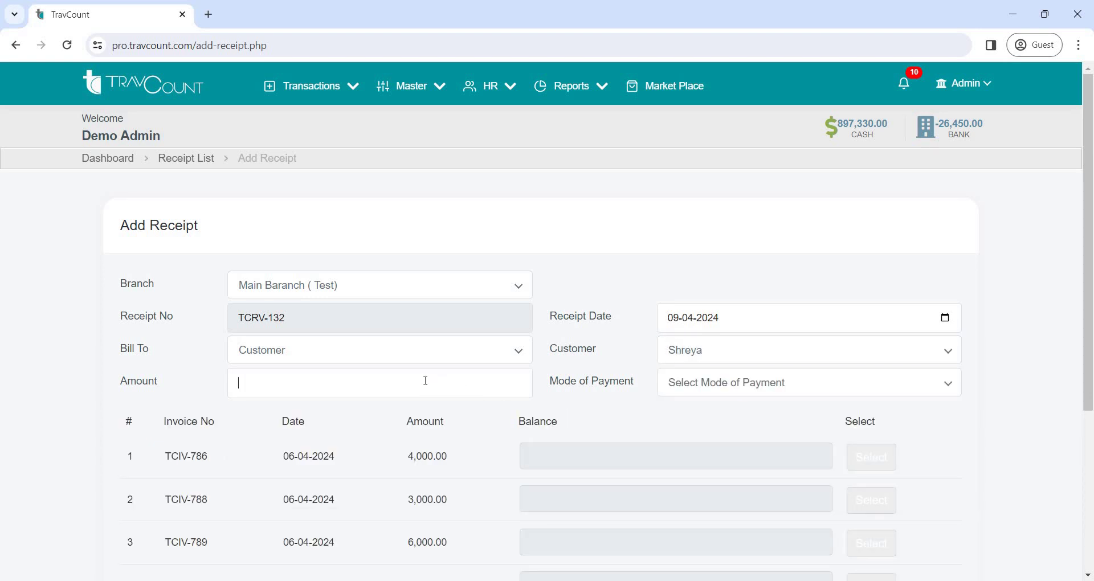
text(6000)
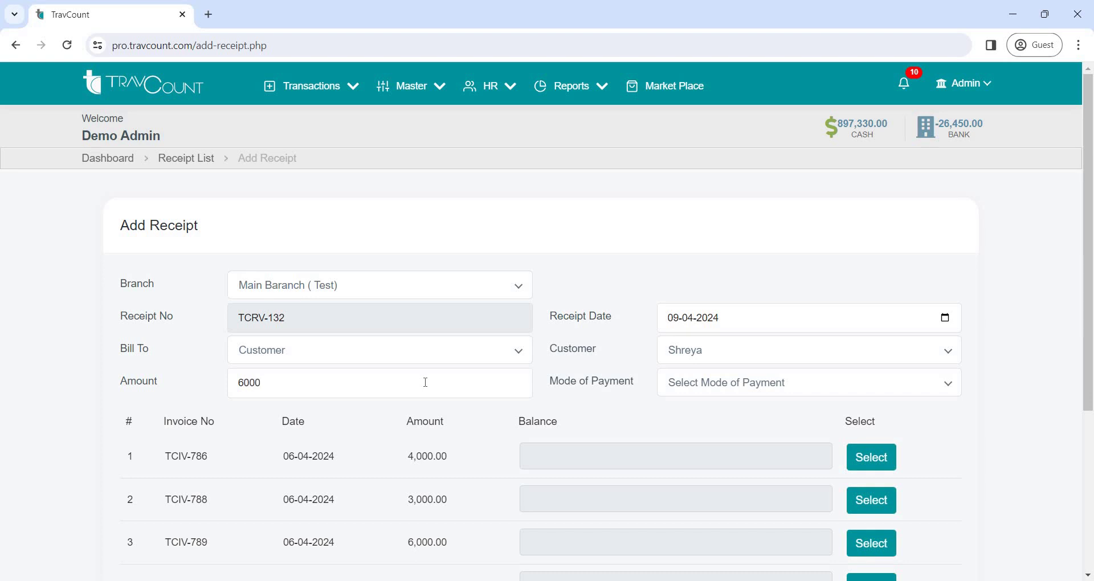
click(875, 549)
- Choose CASH as the receipt's mode of payment, submit the receipt, and review its printable version
click(735, 386)
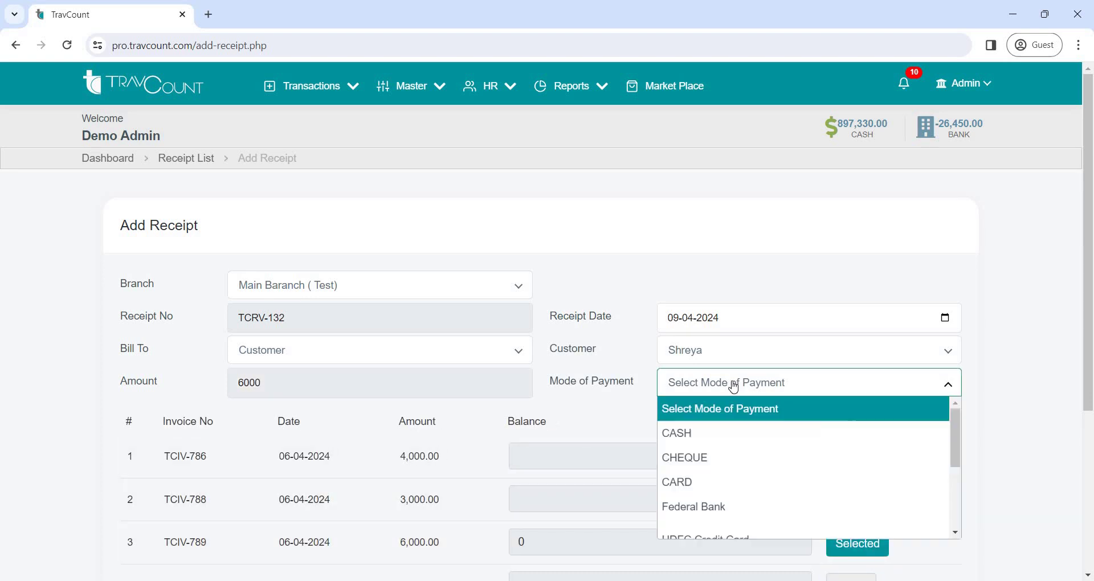
click(727, 434)
scroll(769, 450, down, 4)
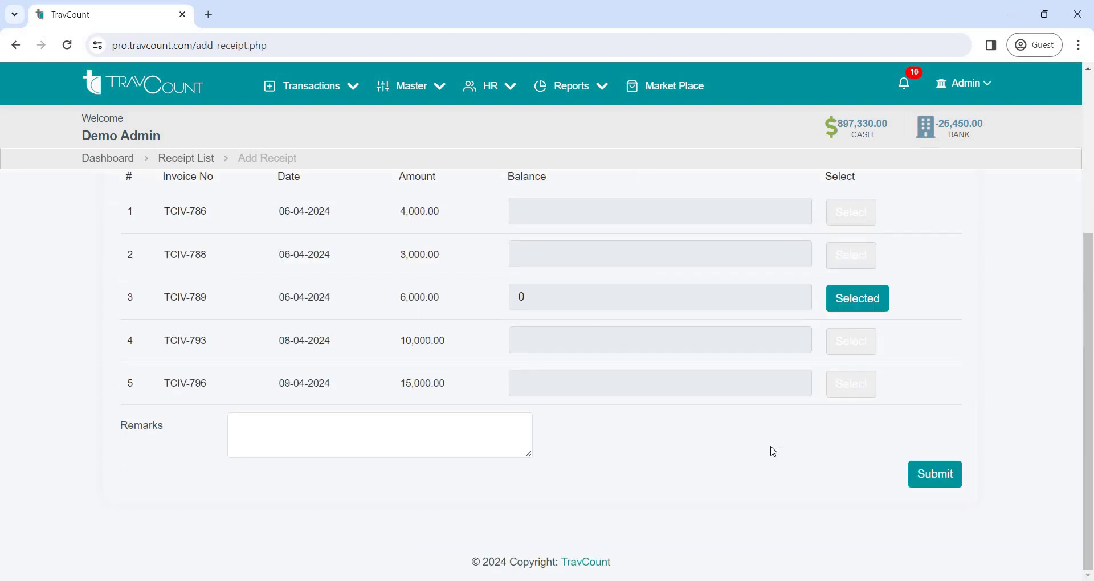
click(935, 475)
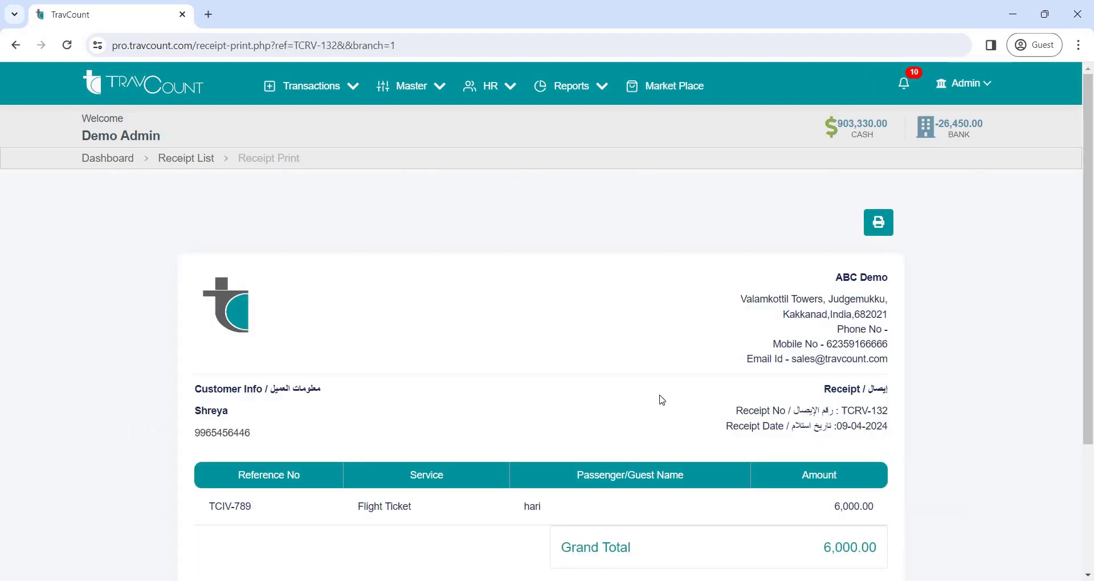
scroll(660, 397, down, 3)
scroll(659, 398, up, 3)
- Start a new payment for branch Main Baranch ( Test), with Bill To set to Supplier, and choose a supplier
click(122, 162)
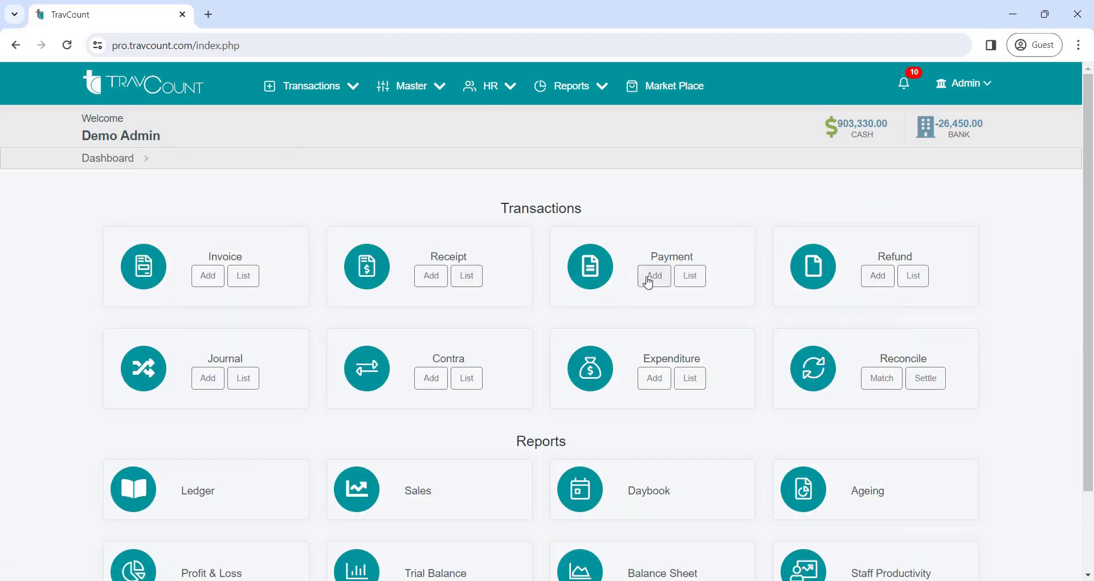
click(648, 279)
click(440, 286)
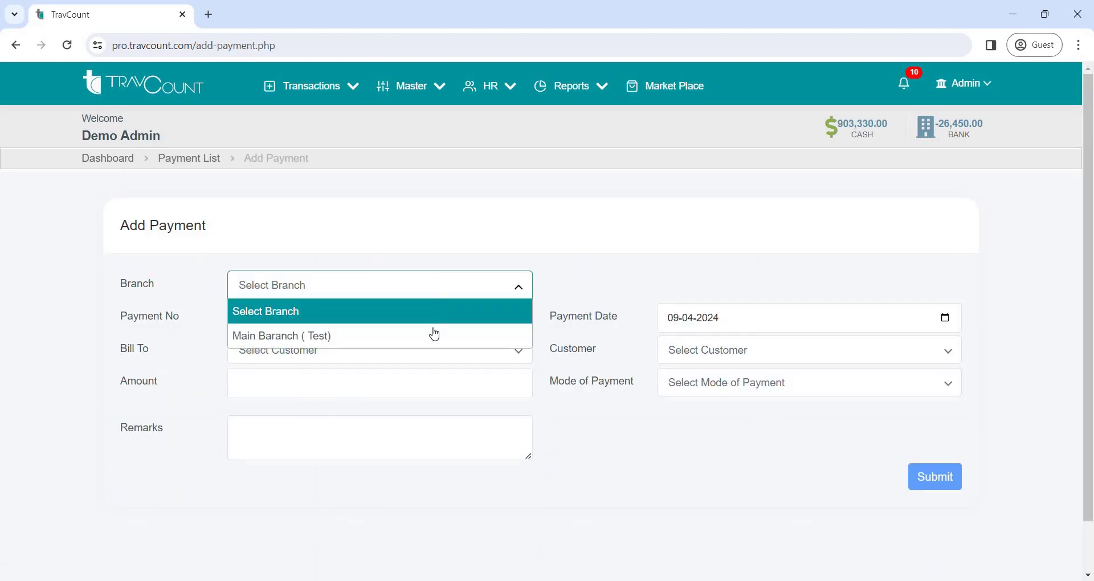
click(435, 334)
click(404, 357)
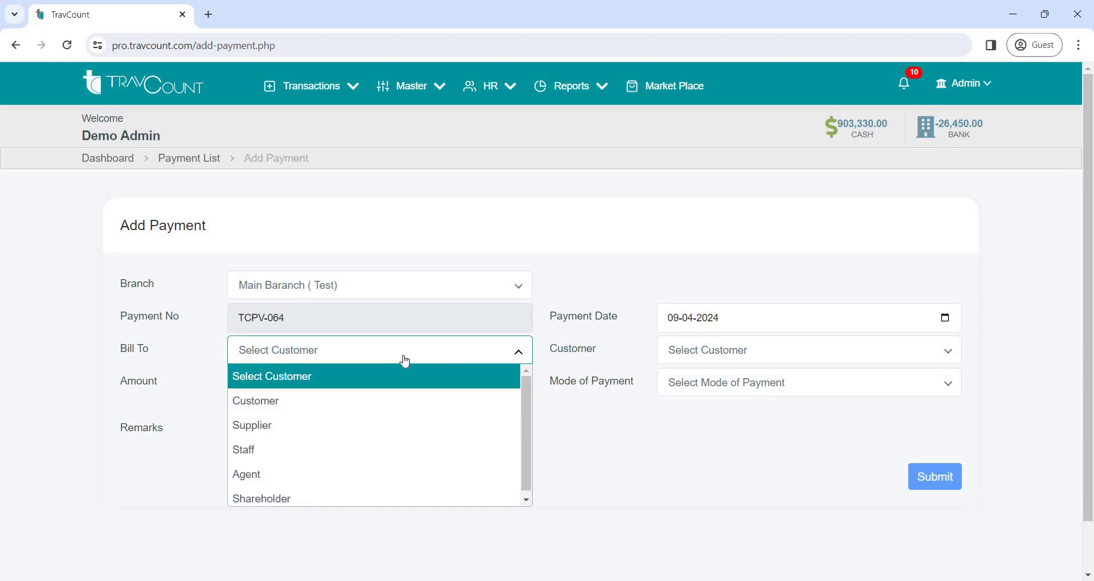
click(370, 427)
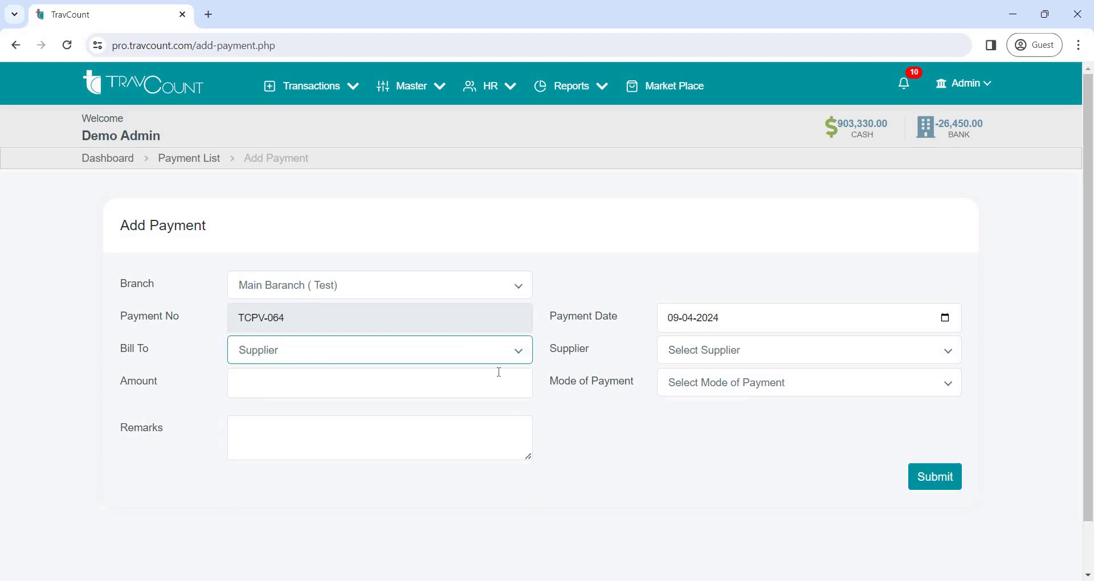
click(716, 362)
click(692, 460)
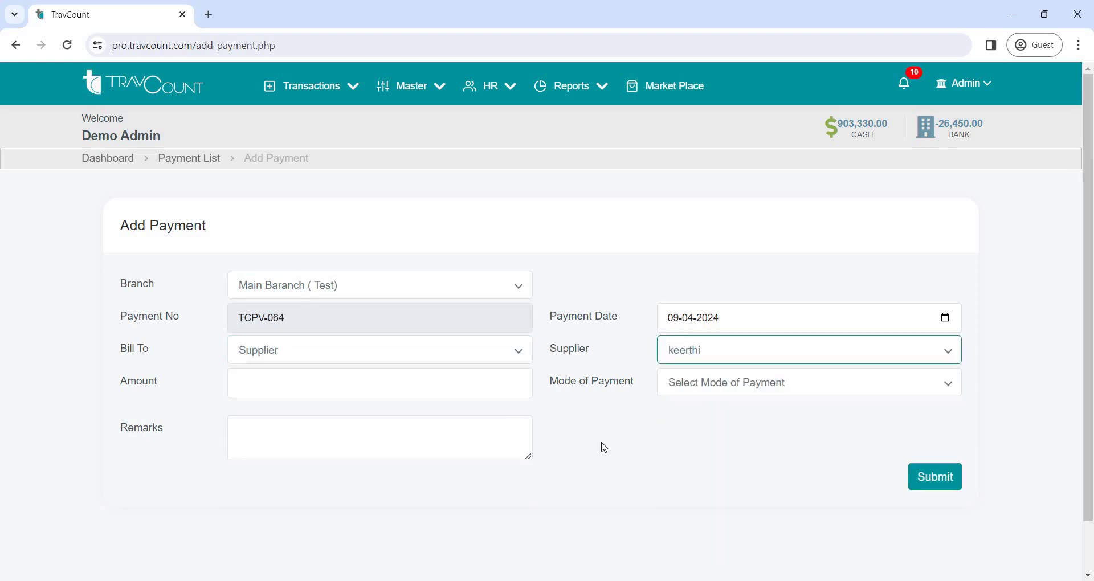
- Set the payment amount to 10000 and the mode of payment to CASH
click(466, 383)
text(10)
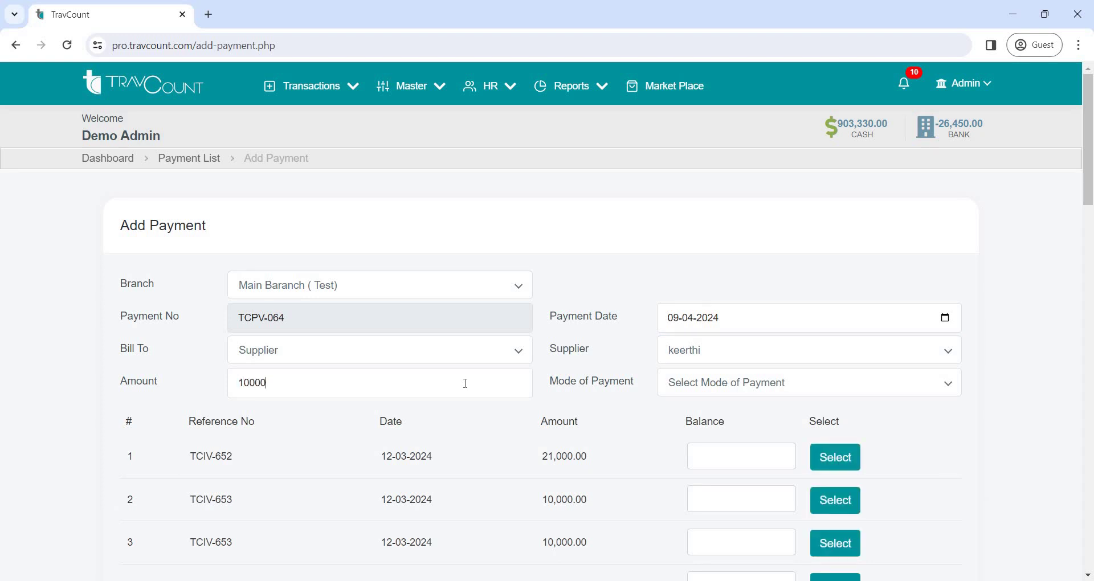
text(000)
click(772, 393)
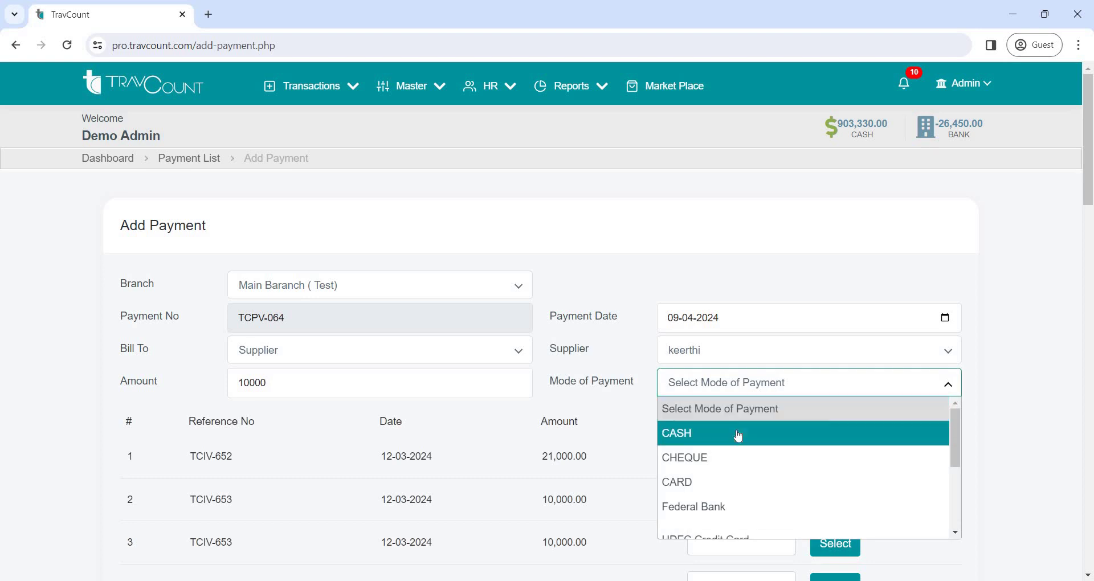
click(738, 435)
- Submit the supplier payment without selecting any listed invoice and review the payment voucher
scroll(738, 436, down, 20)
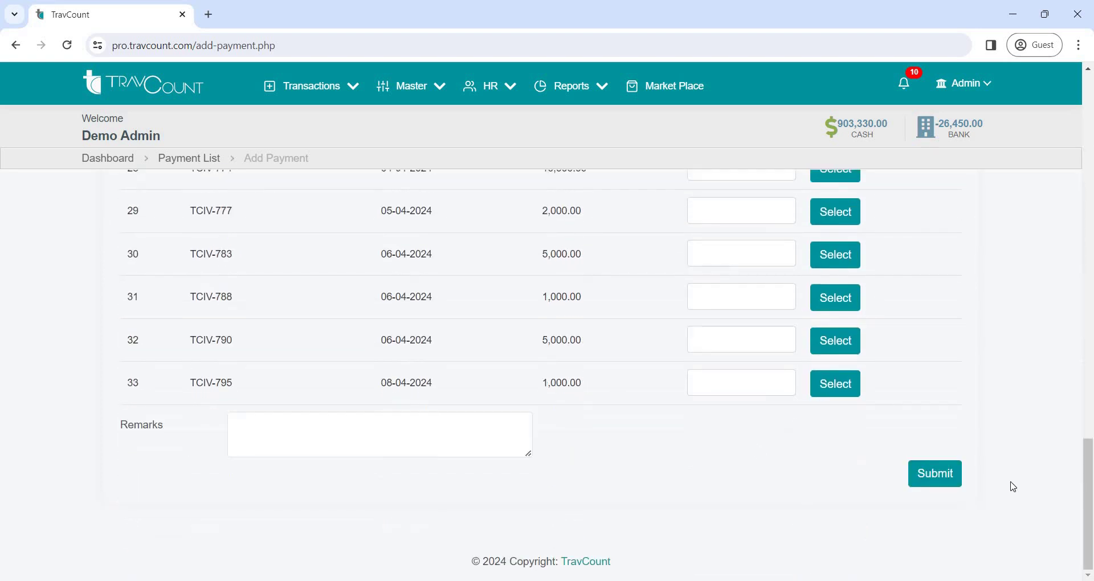
click(923, 485)
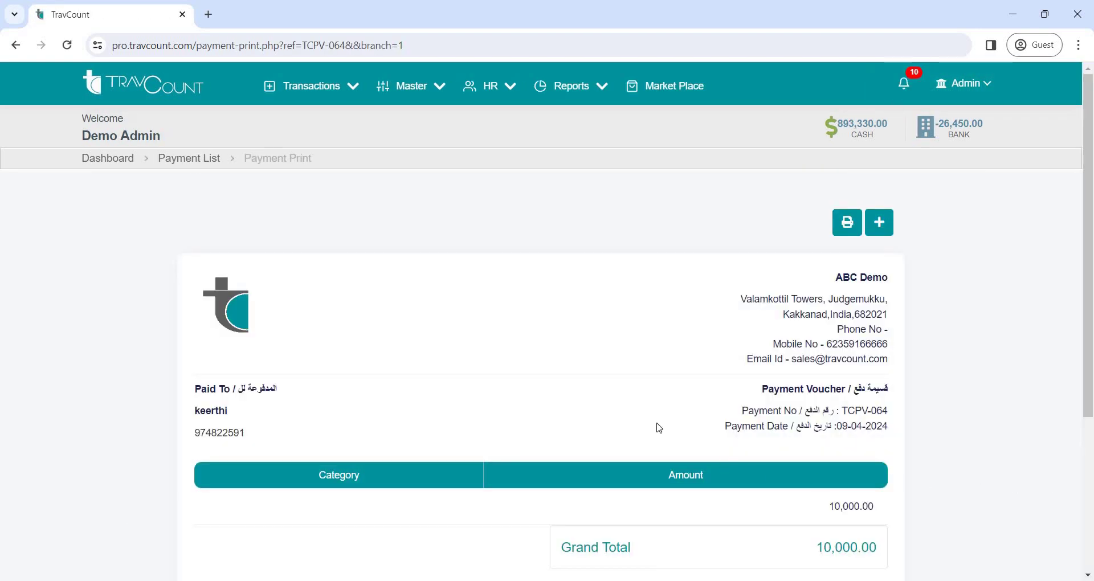
scroll(644, 421, down, 3)
scroll(644, 420, up, 4)
- Start a new refund for branch Main Baranch ( Test)
click(119, 164)
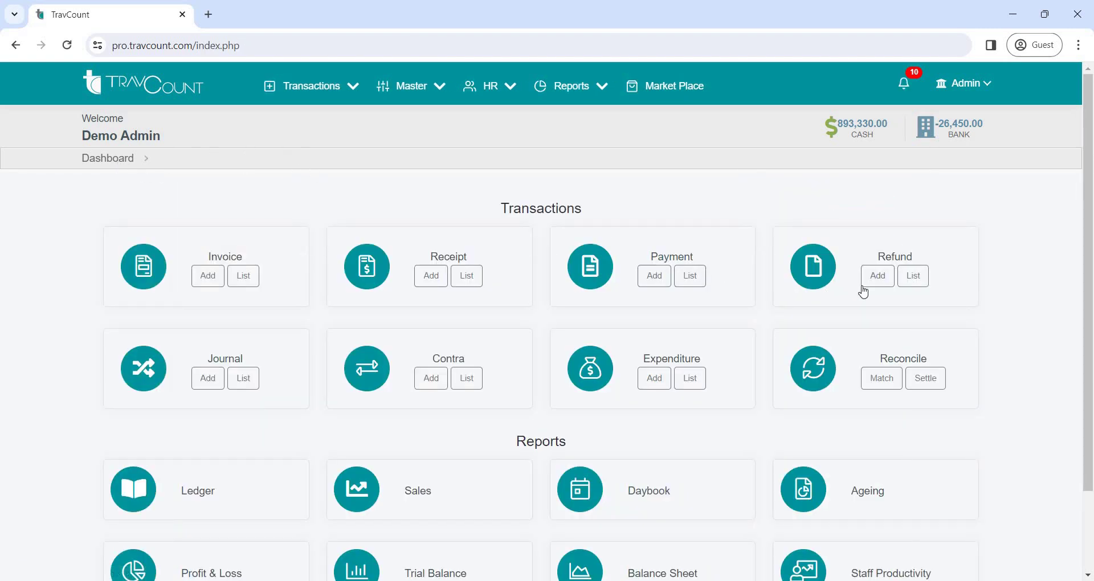
click(879, 276)
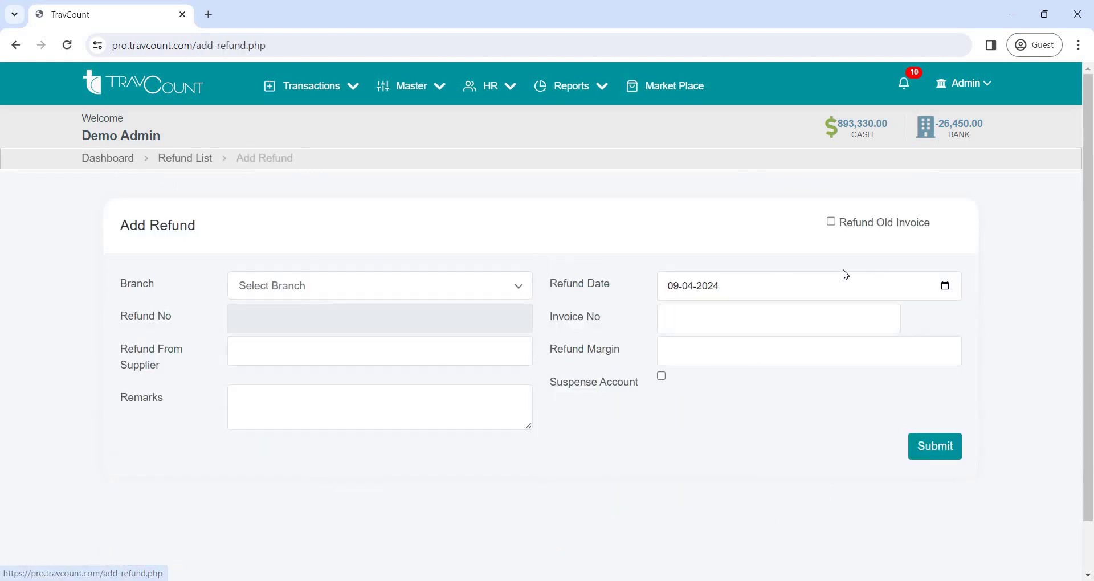
click(486, 293)
click(447, 334)
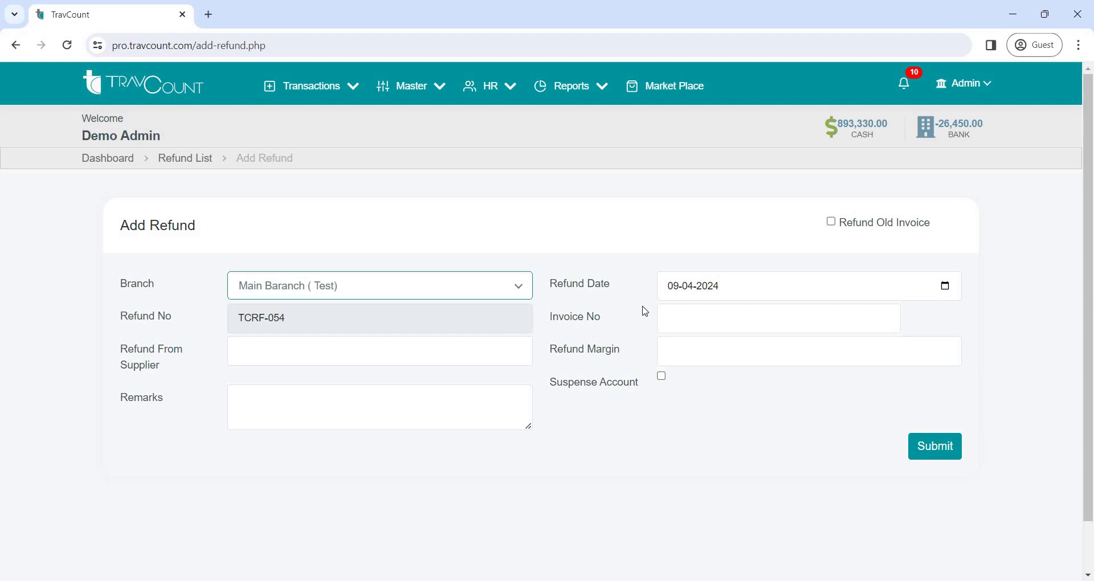
- Try to look up invoice tciv-798 for the refund
click(690, 318)
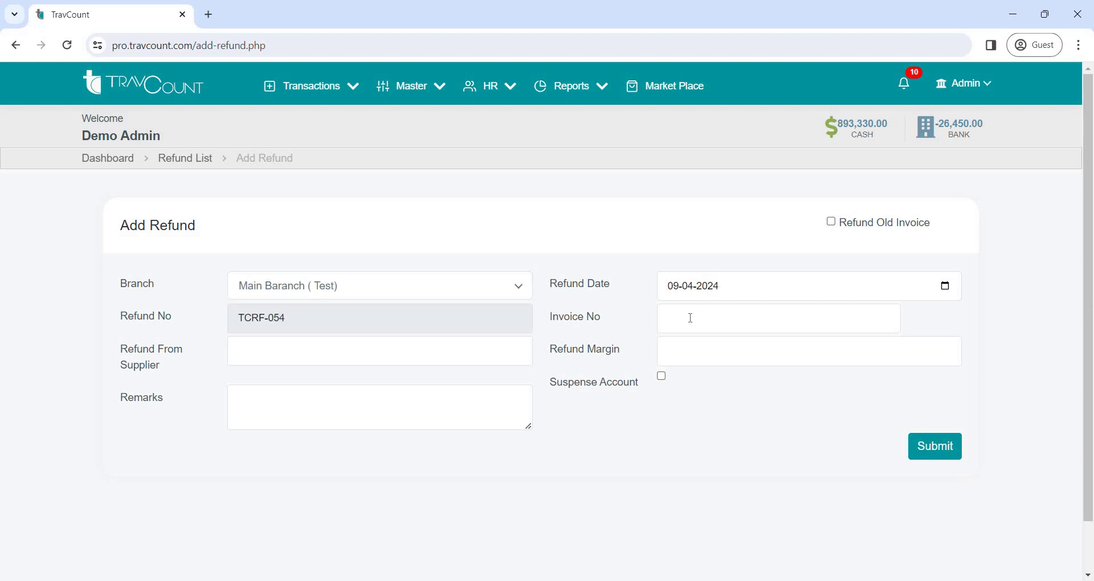
text(tciv)
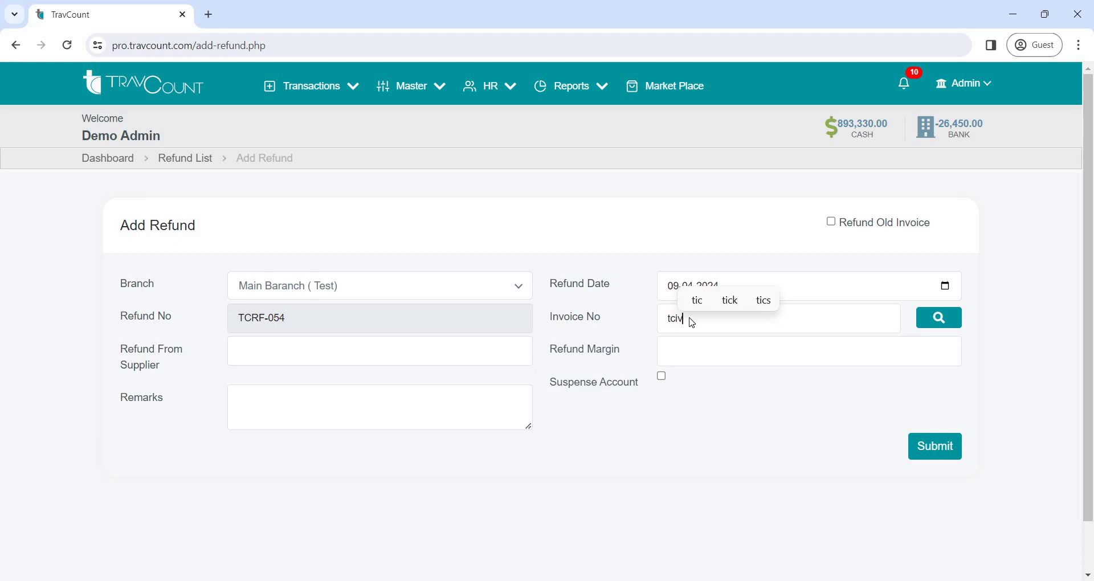
text(-79)
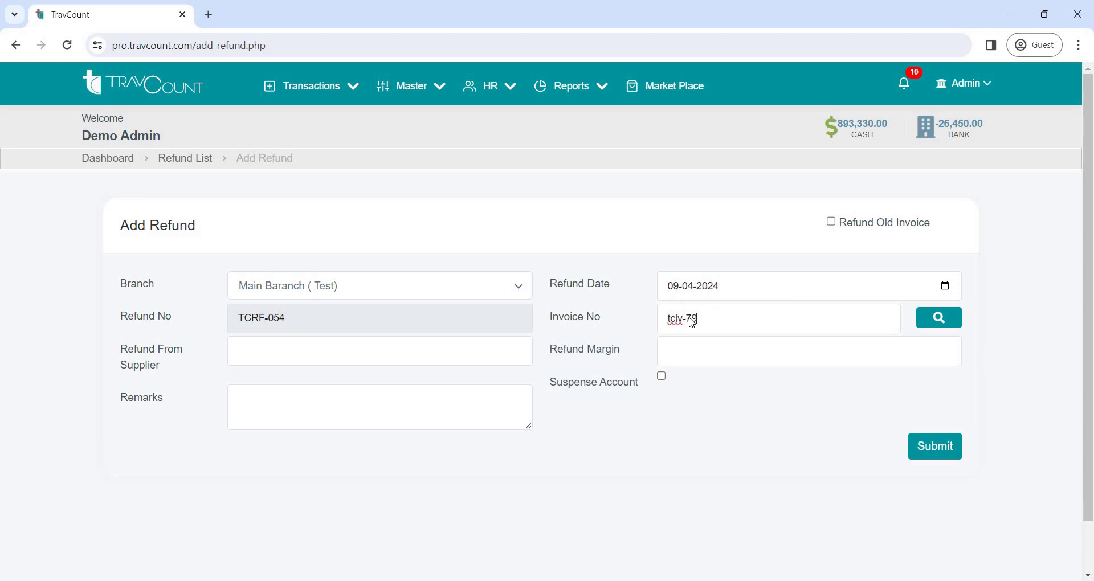
text(8)
click(927, 311)
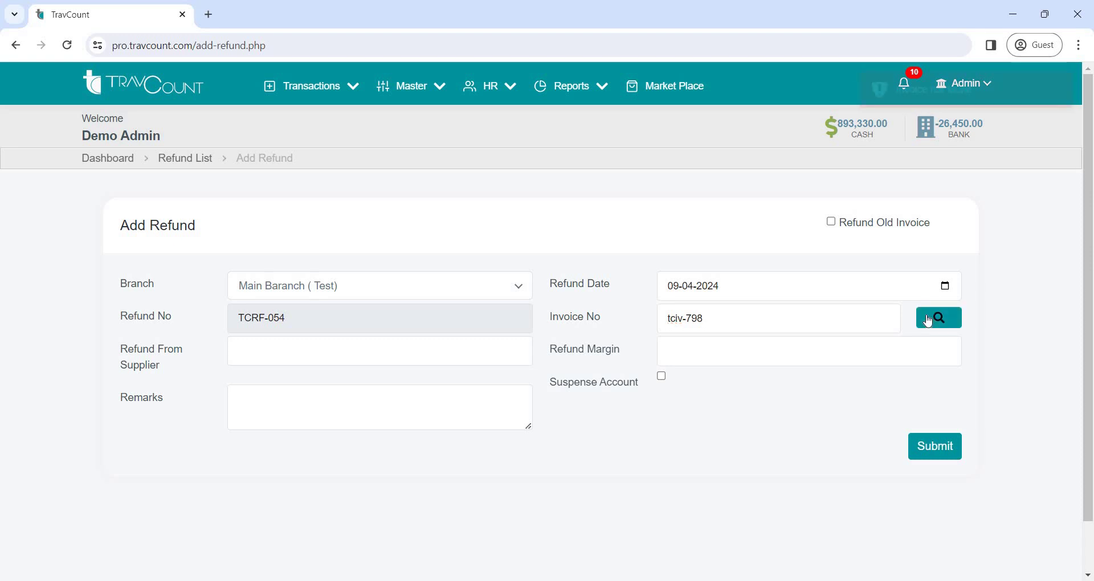
- Return to the dashboard and open the invoice list to check the existing invoice numbers
click(108, 159)
click(244, 278)
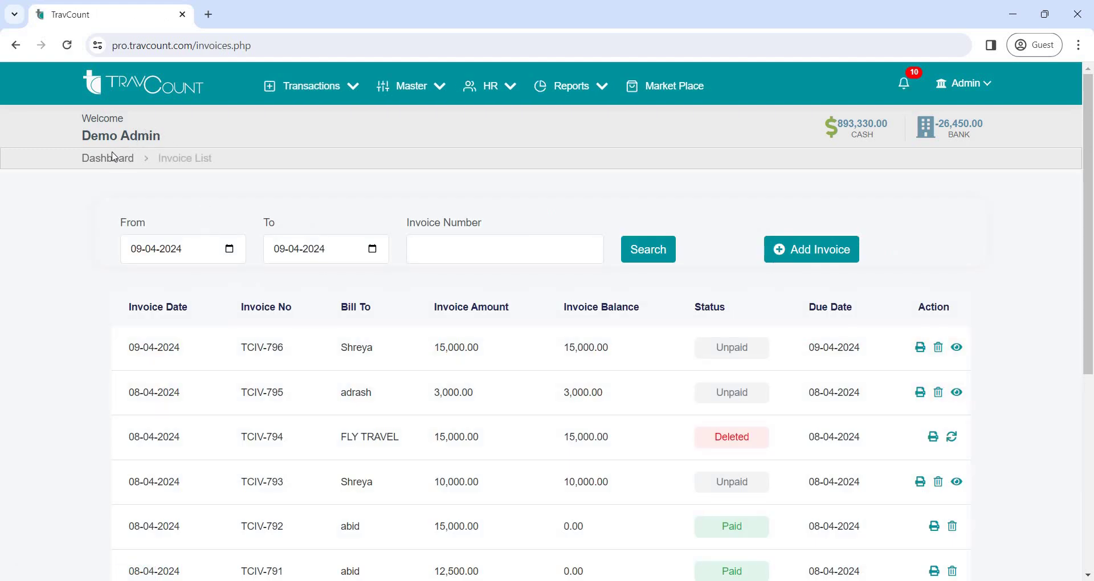
- Return to the dashboard and start a new refund for branch Main Baranch ( Test)
click(136, 162)
click(874, 280)
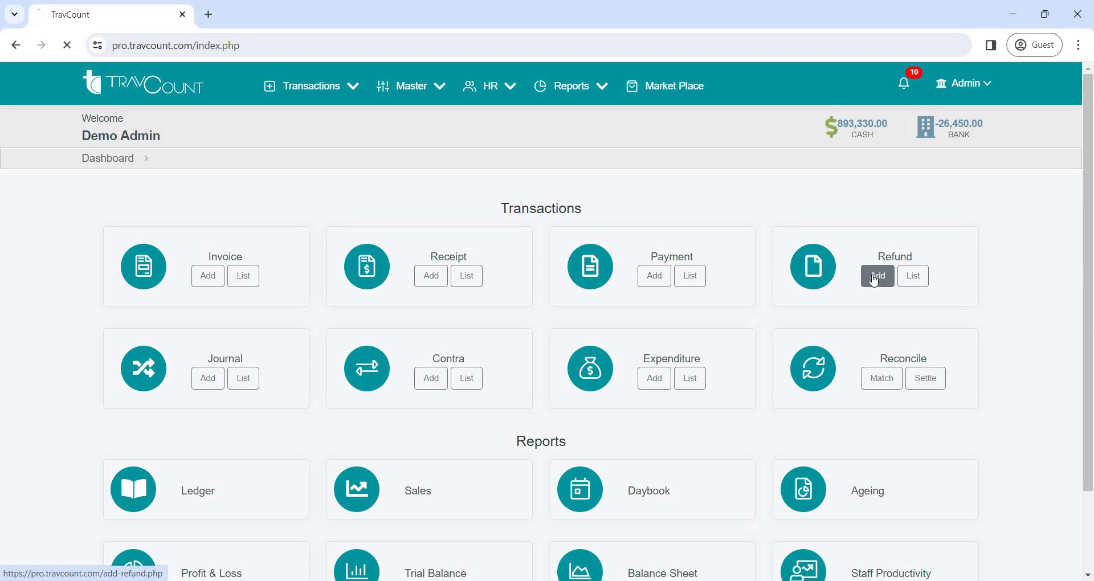
click(471, 288)
click(452, 338)
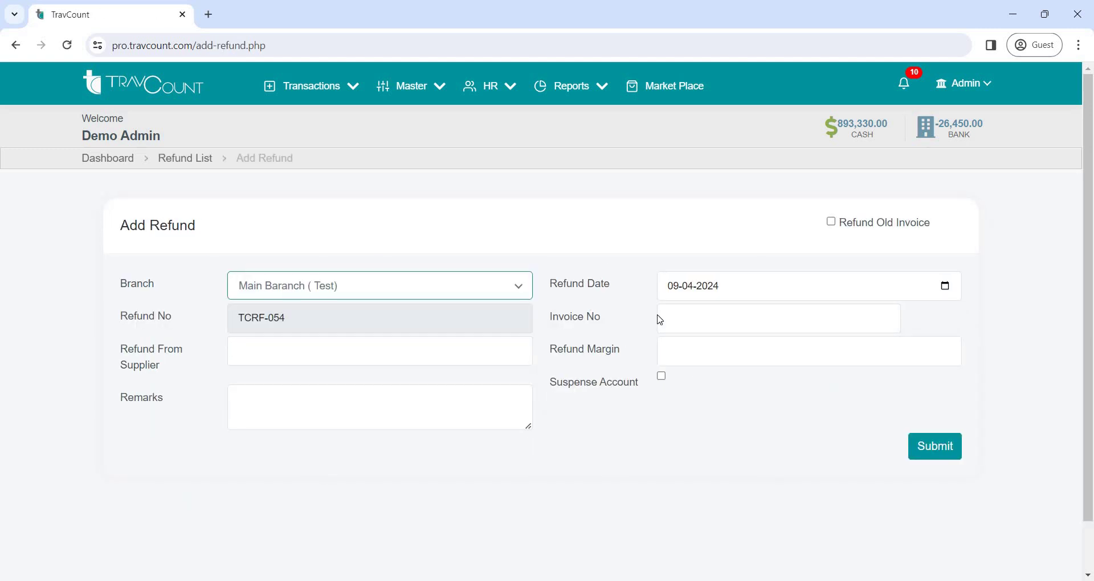
- Look up invoice tciv-796 for the refund and select its reference number
click(674, 320)
text(tc)
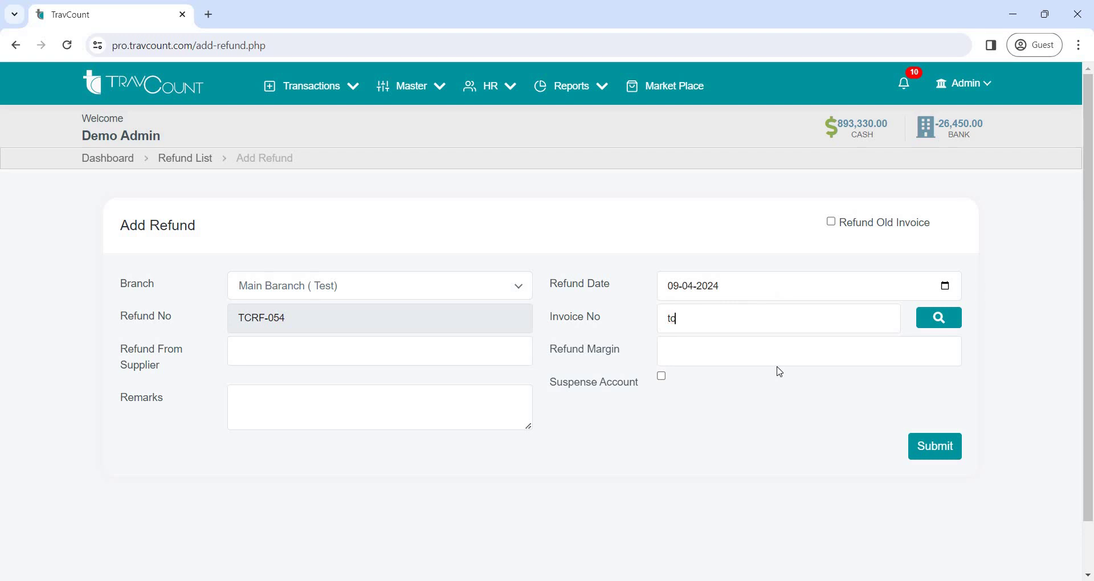
text(iv-796)
click(943, 319)
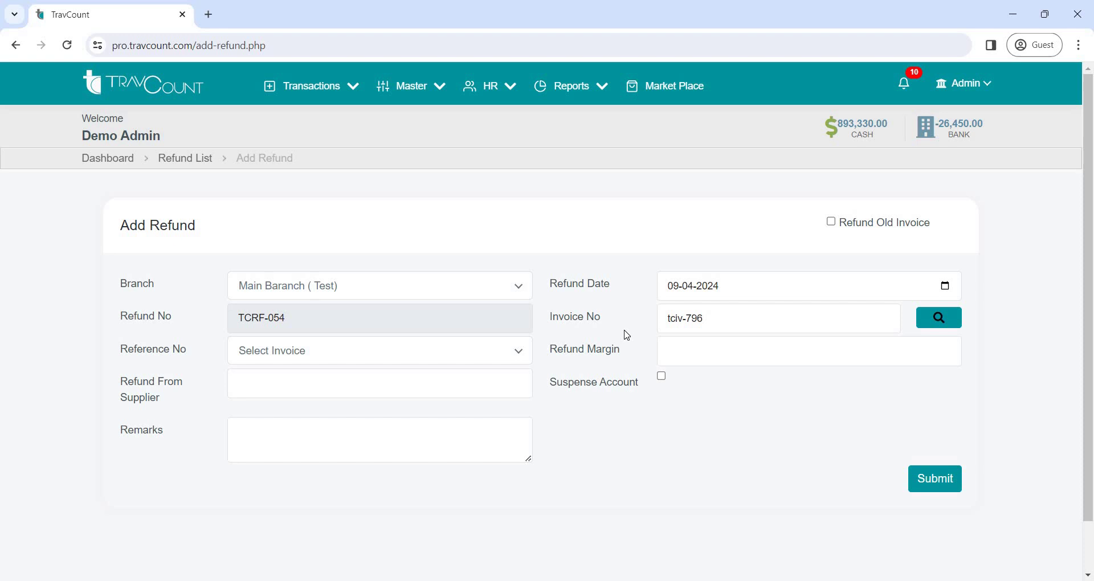
click(373, 351)
click(328, 425)
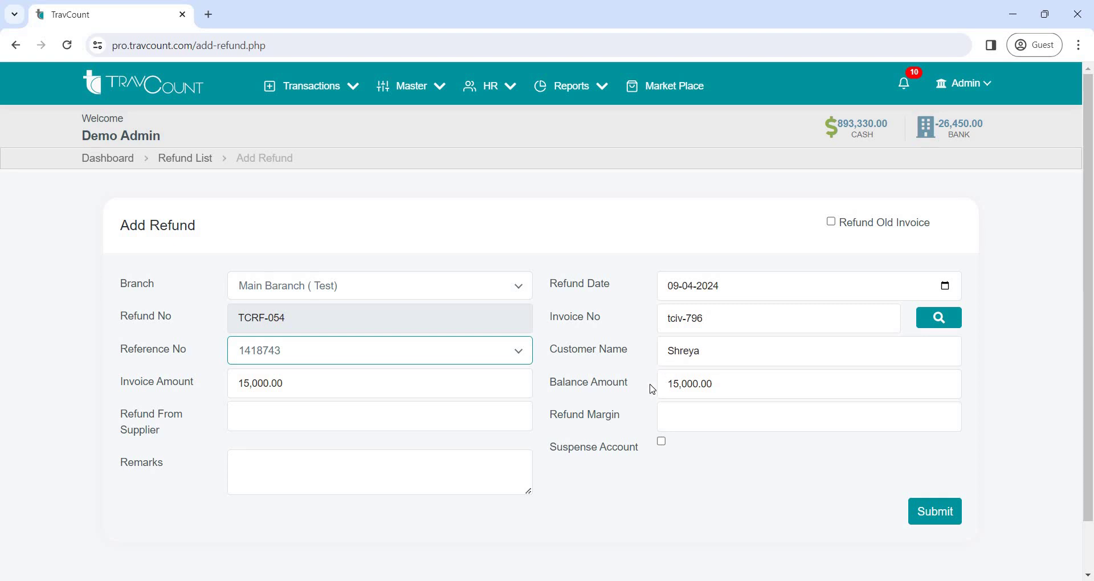
- Enter 10000 as the refund from supplier and 0 as the refund margin, submit the refund and review its voucher
click(382, 415)
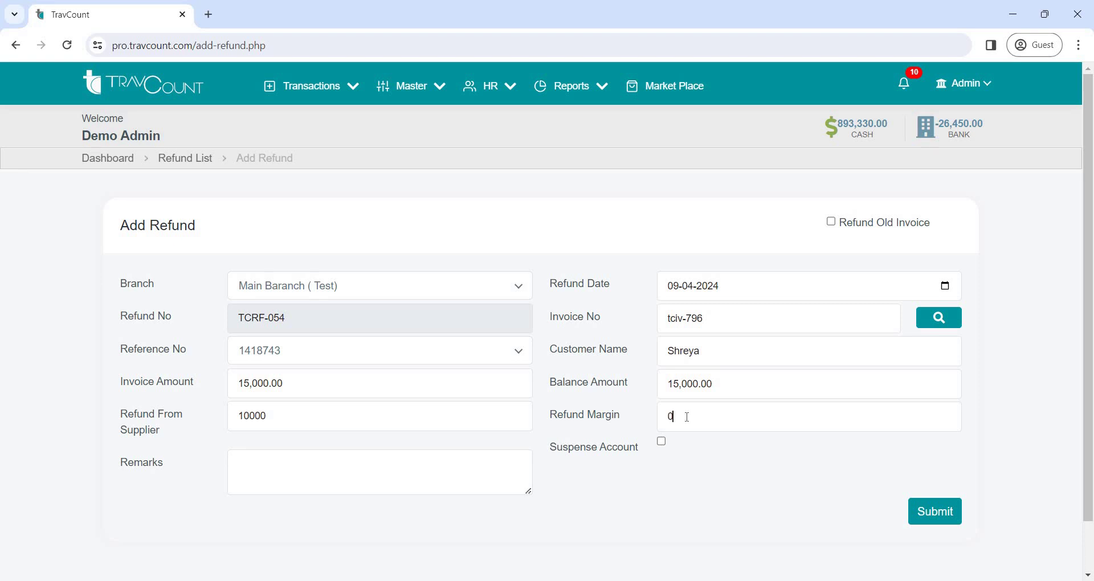
click(940, 516)
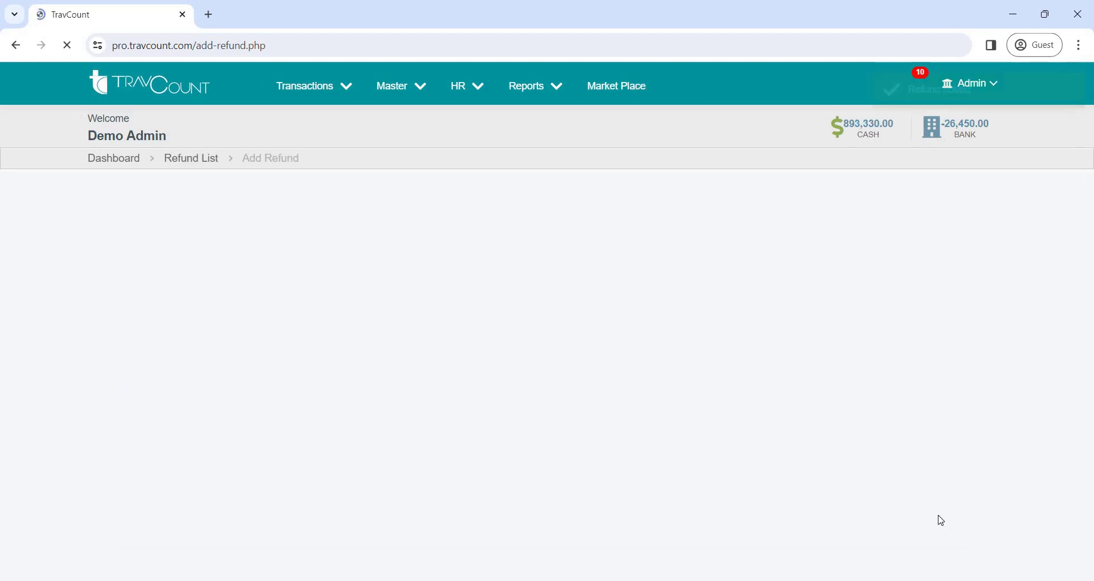
scroll(696, 403, down, 3)
scroll(692, 403, up, 3)
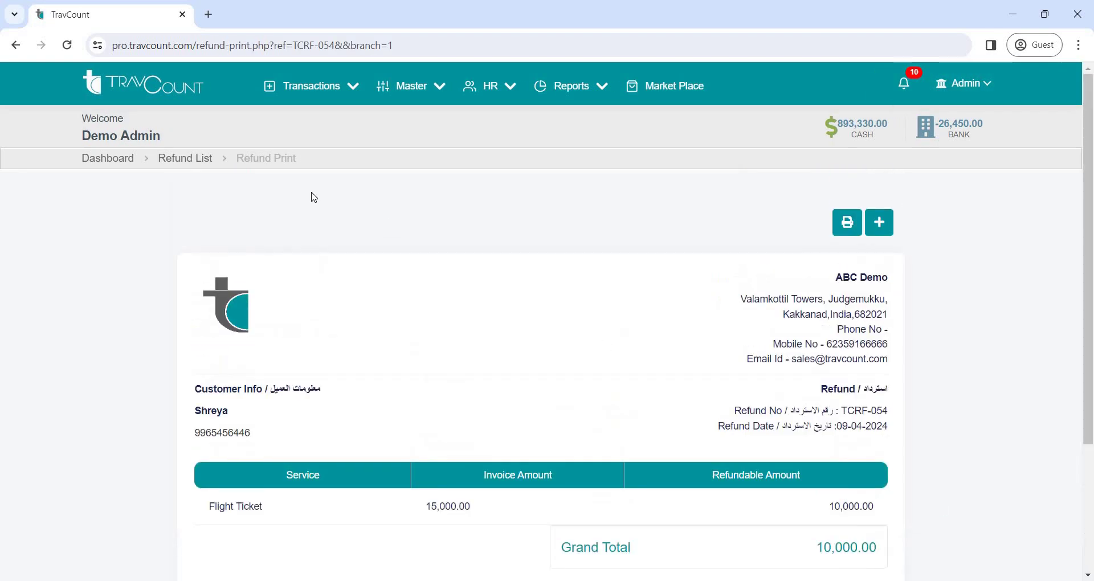
- Start a journal entry for branch Main Baranch ( Test) with the customer of the refunded invoice as the From Account
click(94, 162)
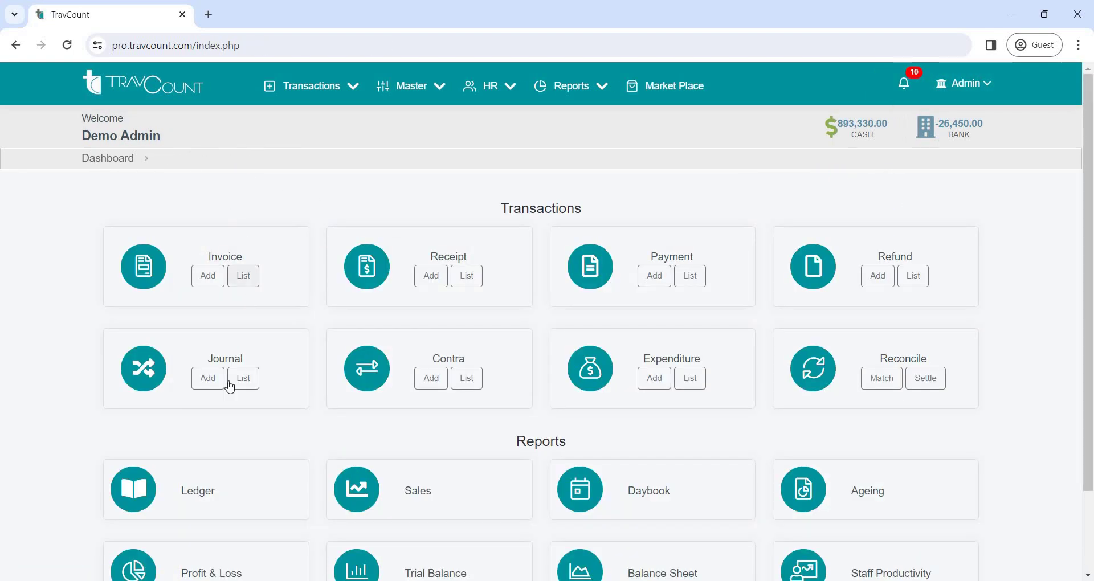
click(206, 379)
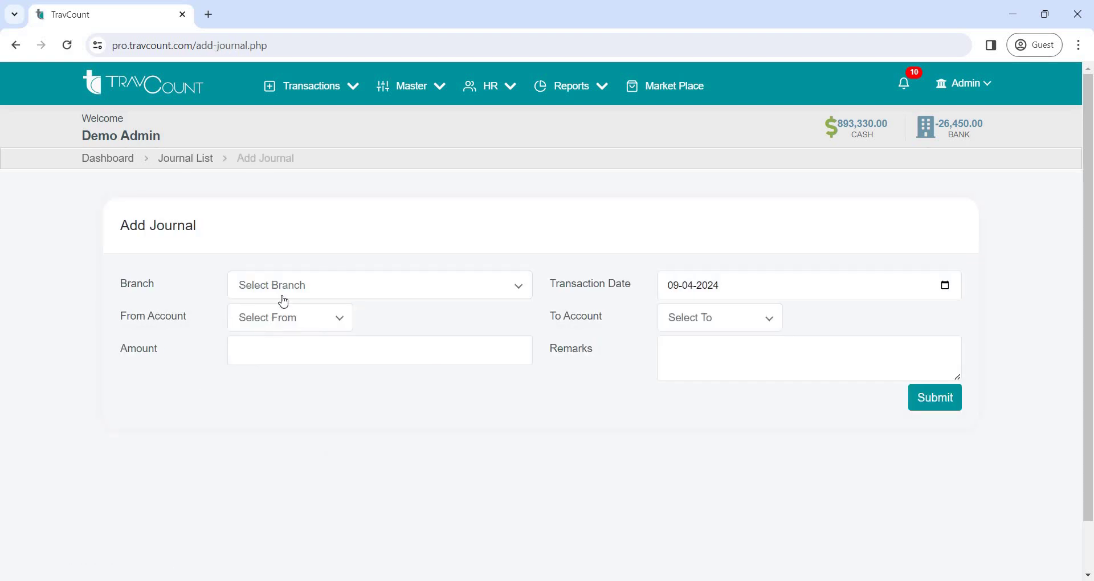
click(283, 293)
click(293, 335)
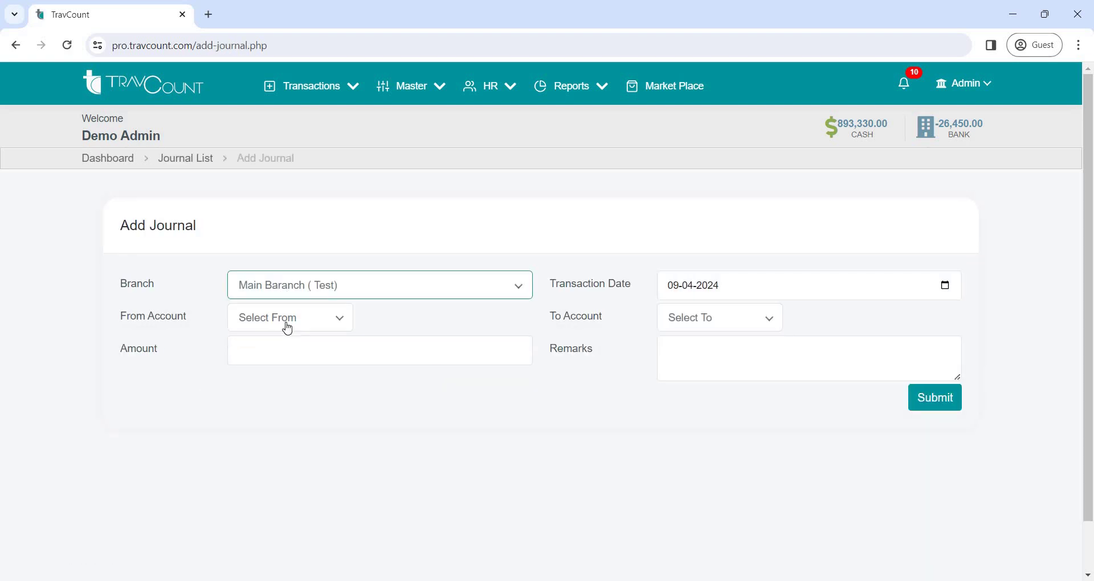
click(288, 328)
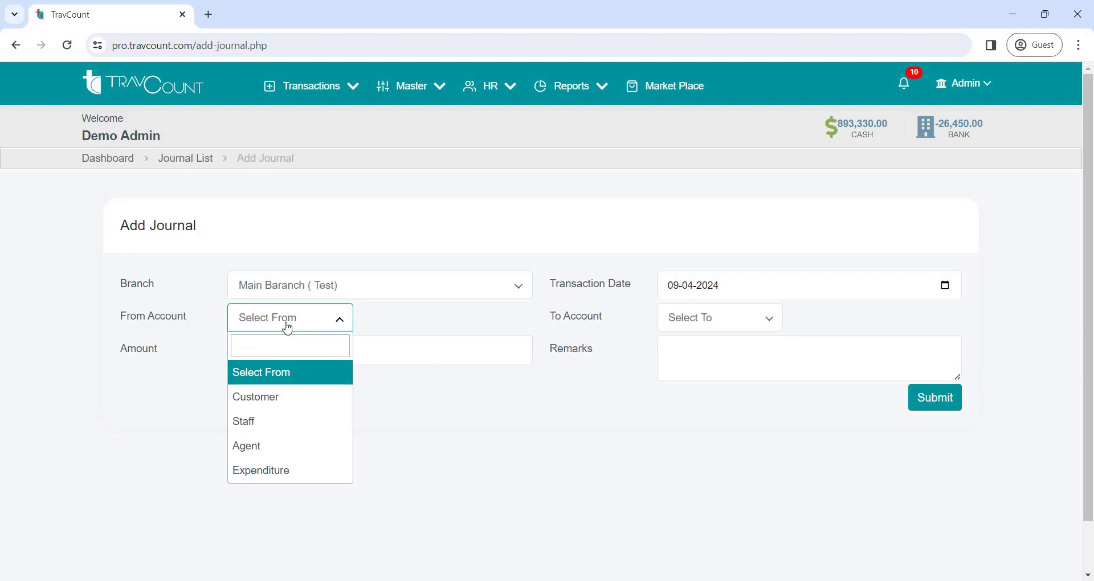
click(282, 402)
click(405, 328)
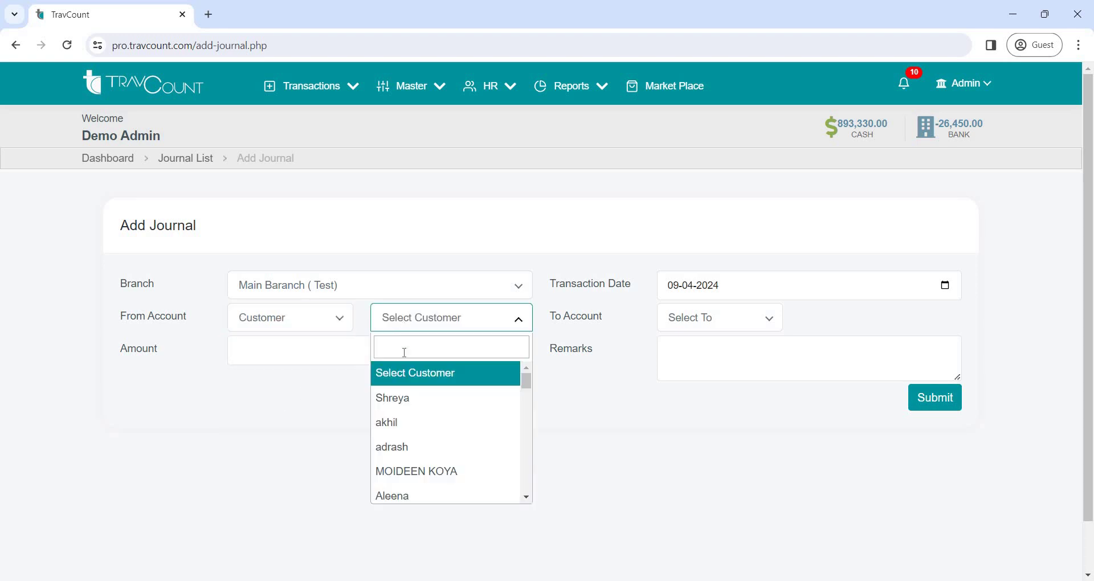
click(412, 399)
- Set the journal's To Account to the agent FLY TRAVEL, enter an amount of 1000 and submit it
click(677, 318)
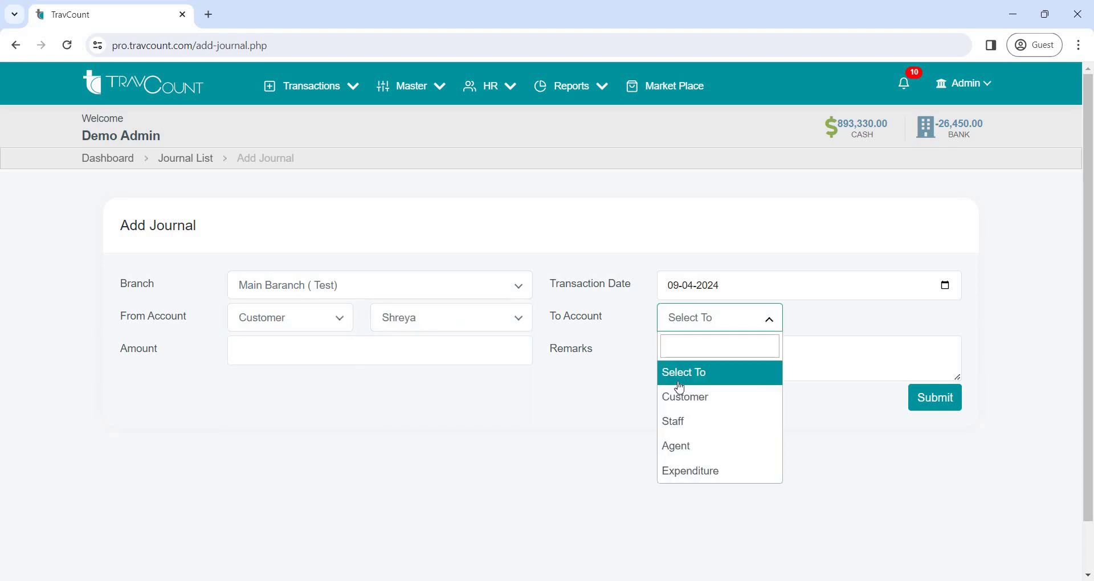
click(677, 446)
click(819, 329)
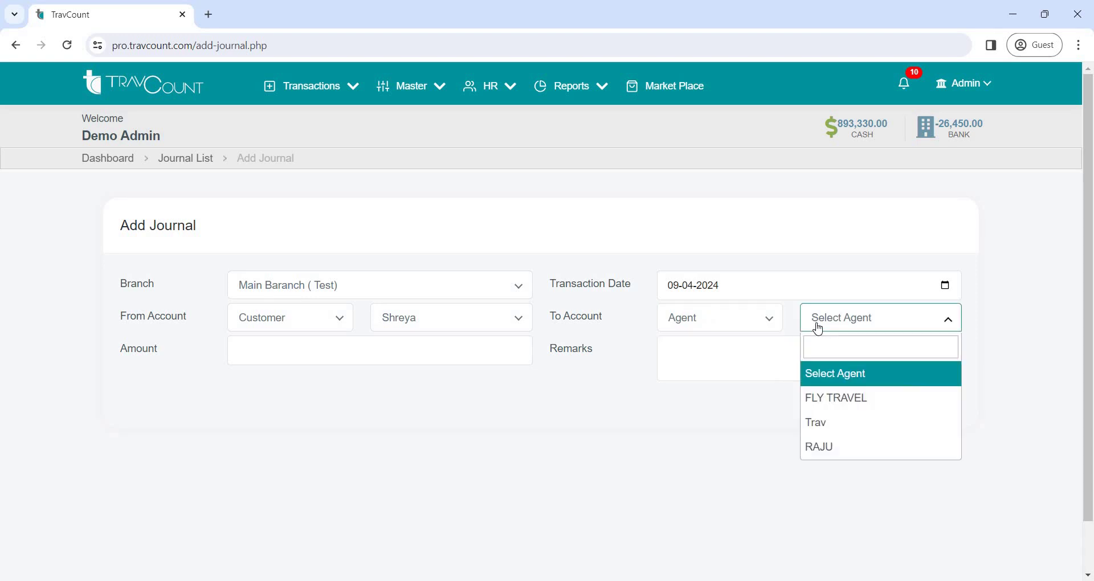
click(828, 408)
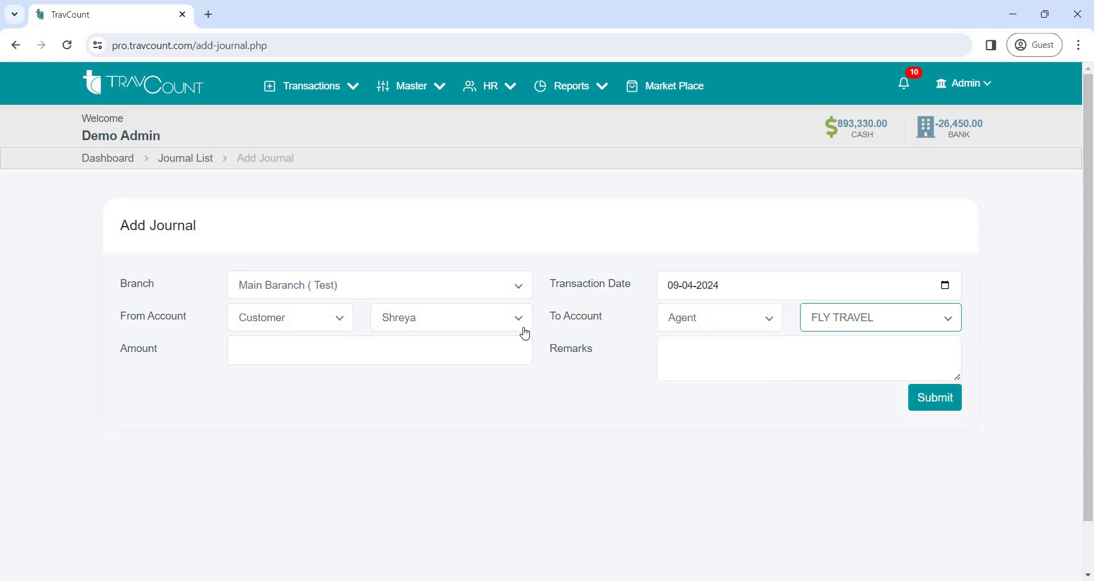
click(479, 348)
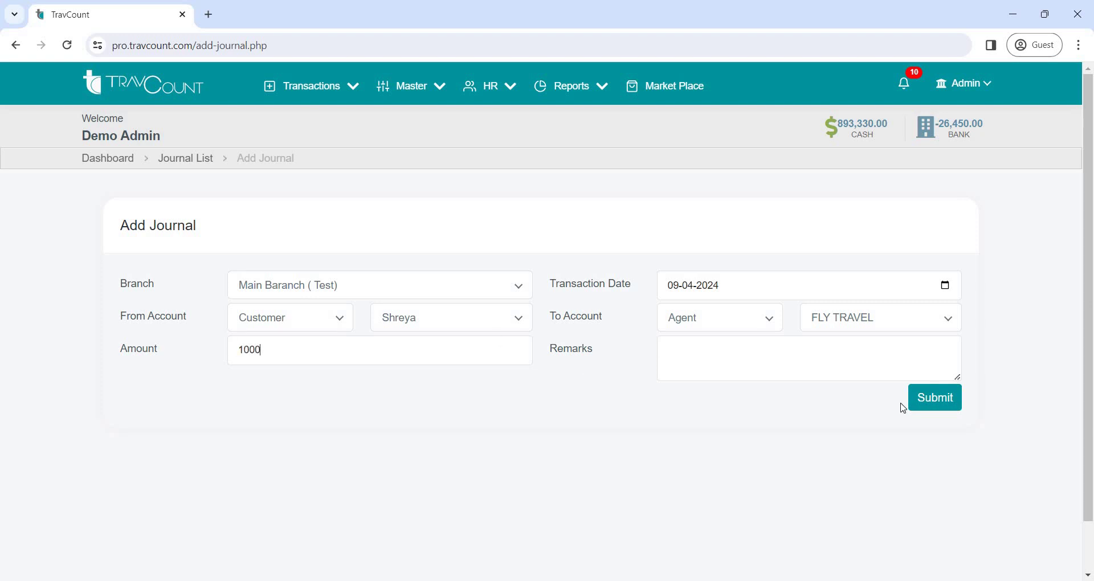
click(923, 405)
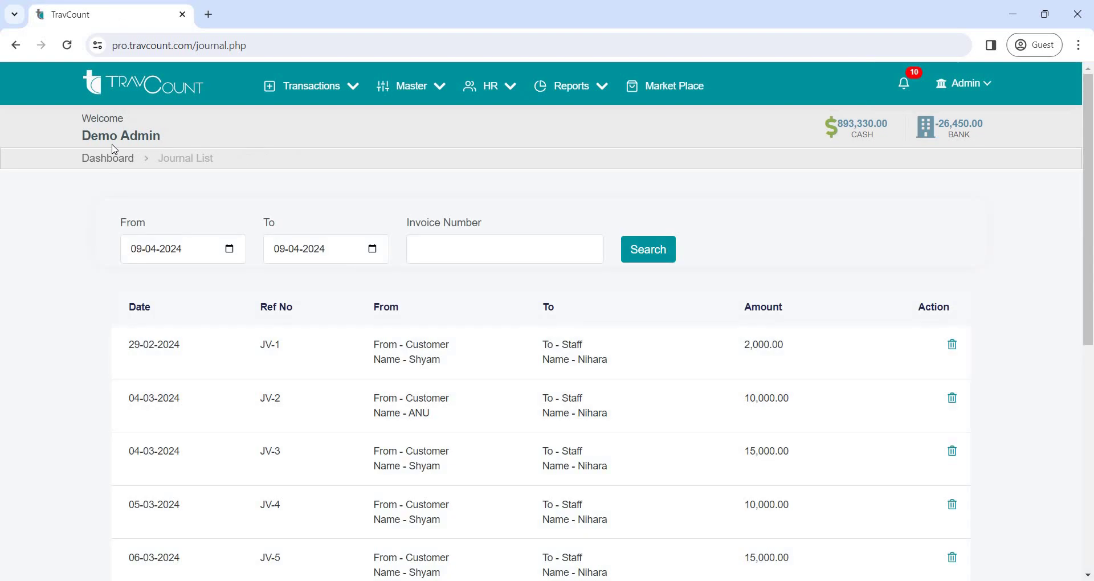
- Start a contra entry for branch Main Baranch ( Test) with CASH as the From Account
click(113, 160)
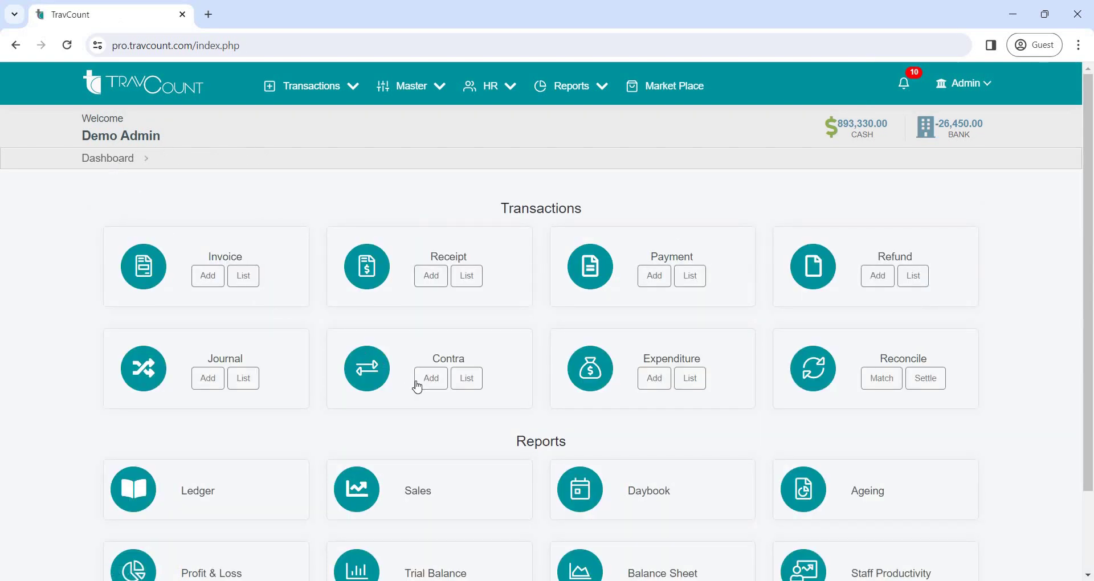
click(432, 378)
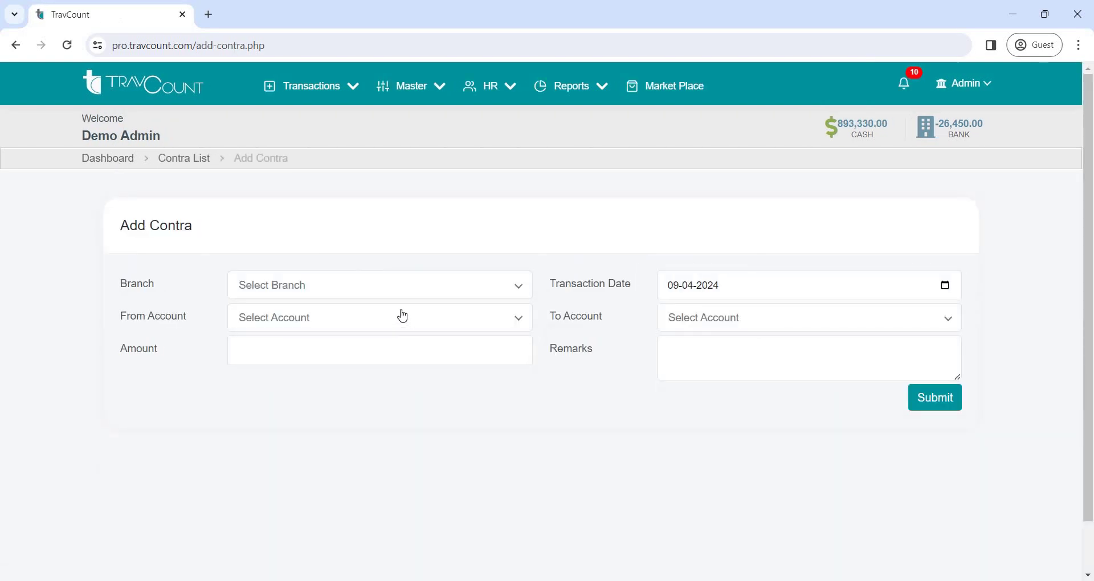
click(394, 290)
click(383, 340)
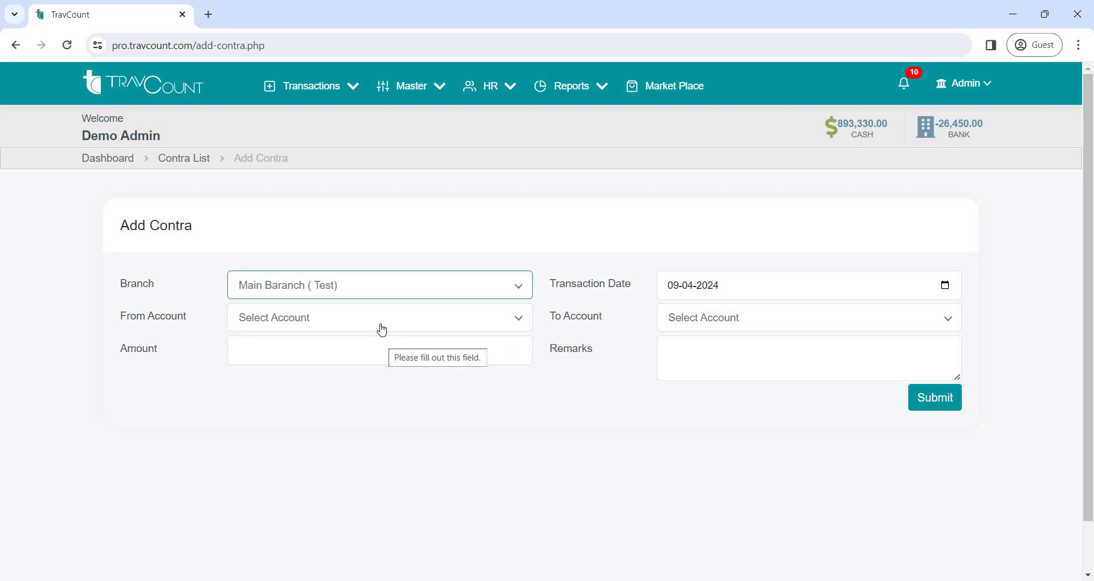
click(379, 325)
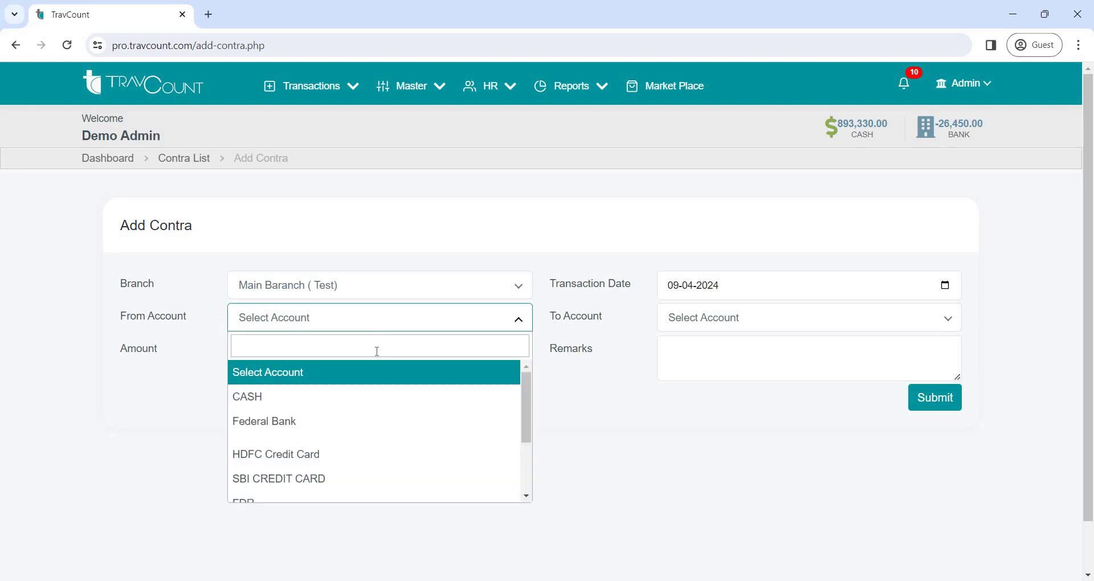
click(353, 397)
- Set the contra's To Account to Federal Bank, enter an amount of 5000 and submit the entry
click(691, 319)
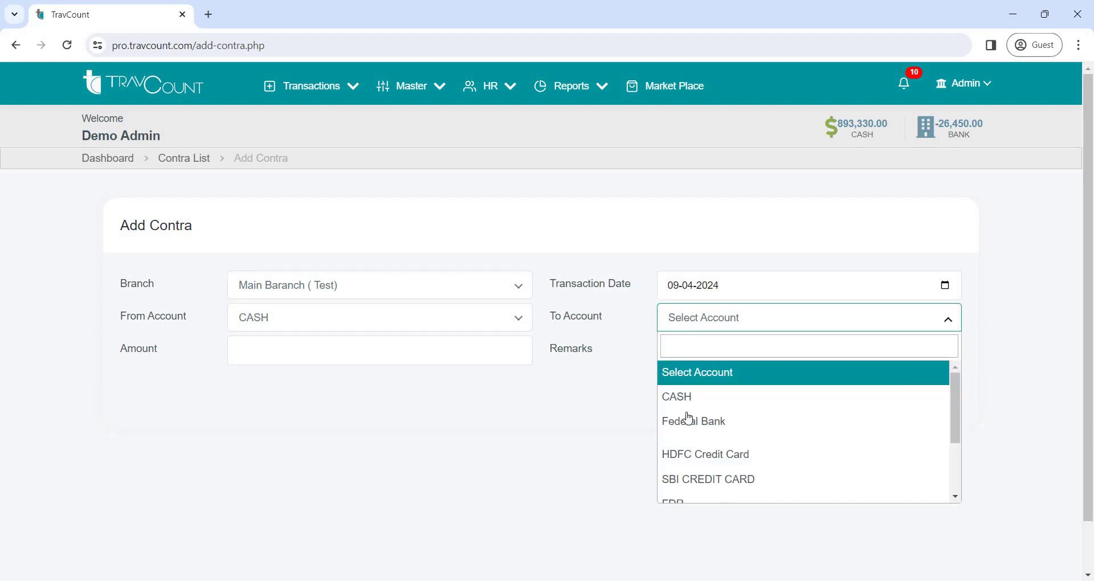
click(688, 422)
click(427, 347)
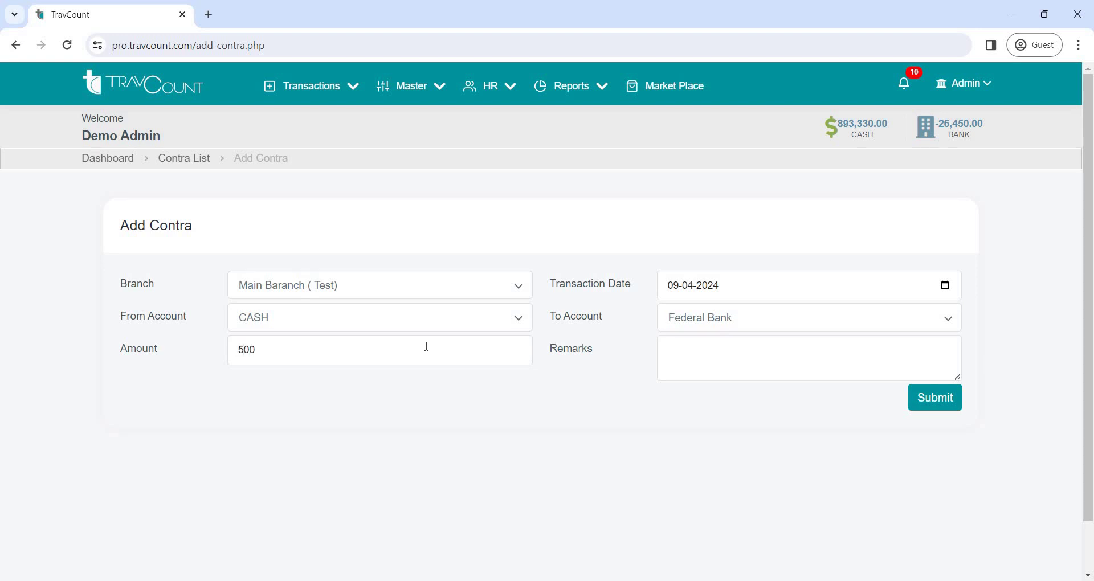
click(939, 407)
- Start a new expenditure for branch Main Baranch ( Test) under the Staff ledger with the staff entry Test
click(127, 165)
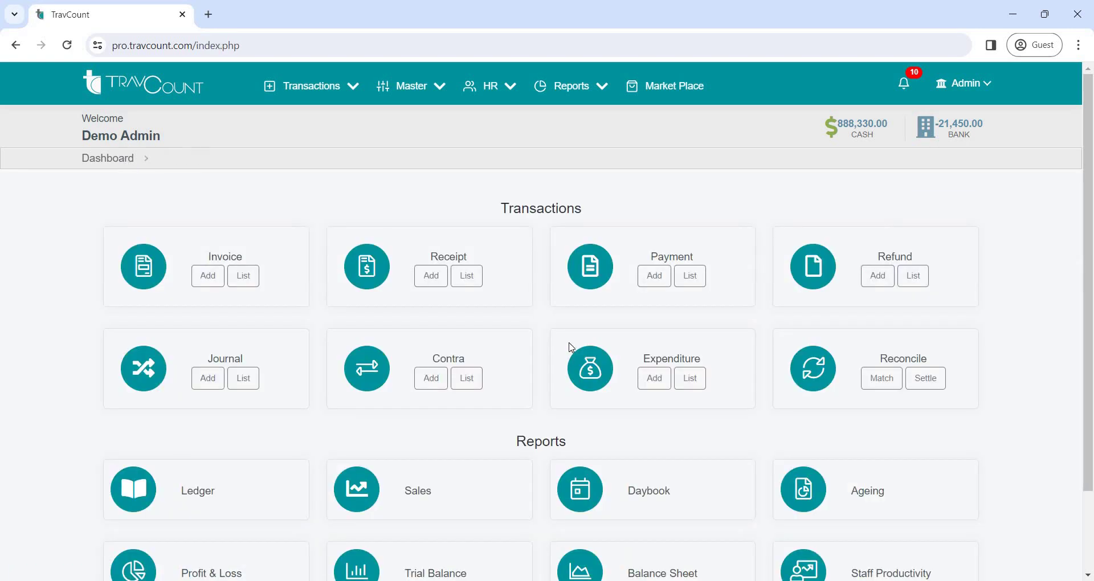
click(655, 378)
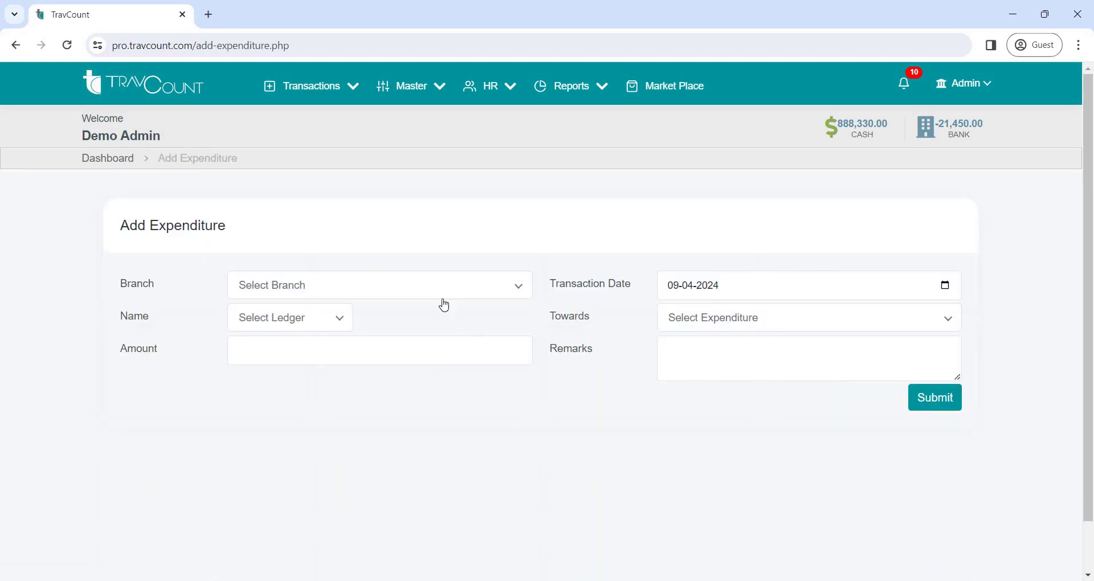
click(443, 286)
click(430, 335)
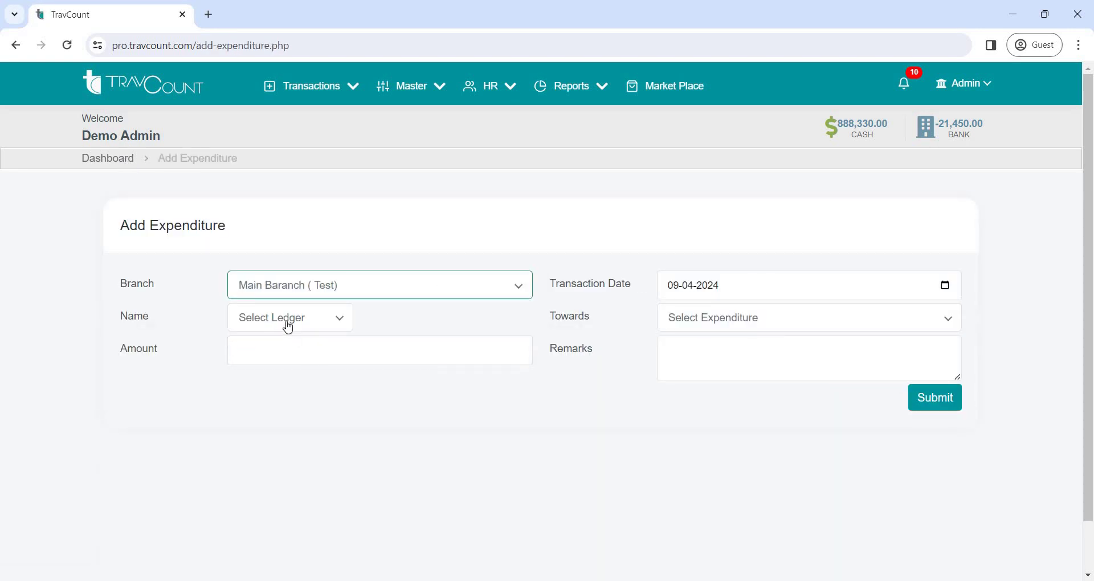
click(286, 323)
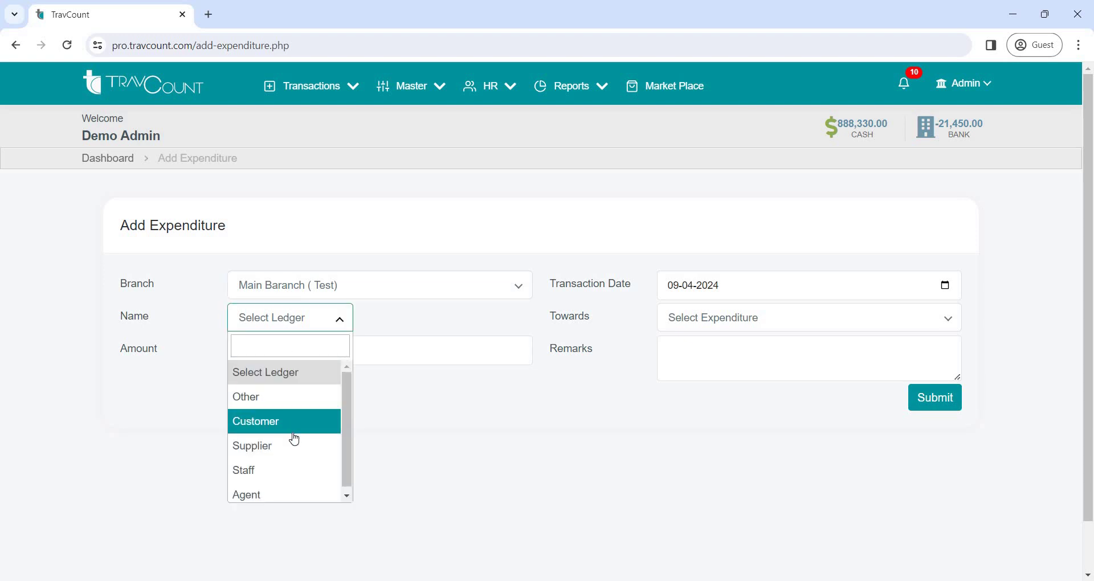
click(284, 471)
click(410, 317)
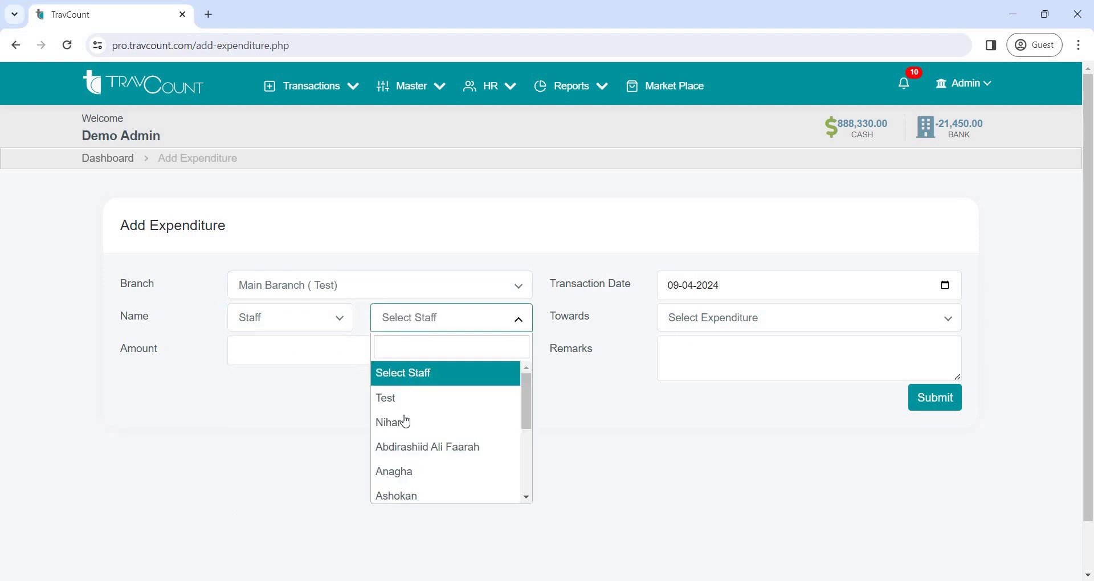
- Book the expenditure towards Staff welfare, enter its amount and submit it
click(723, 319)
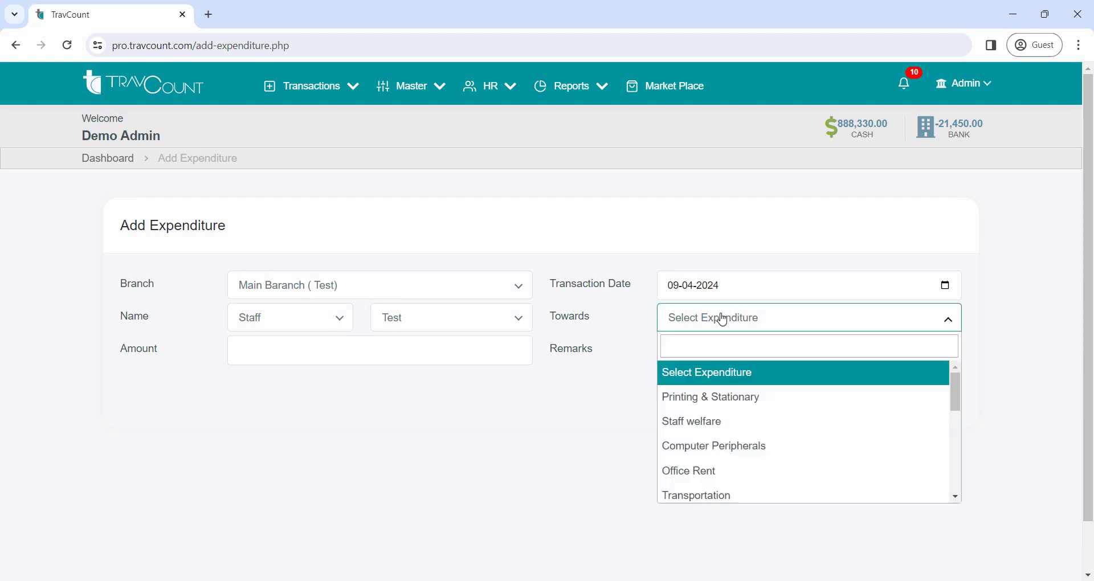
click(710, 423)
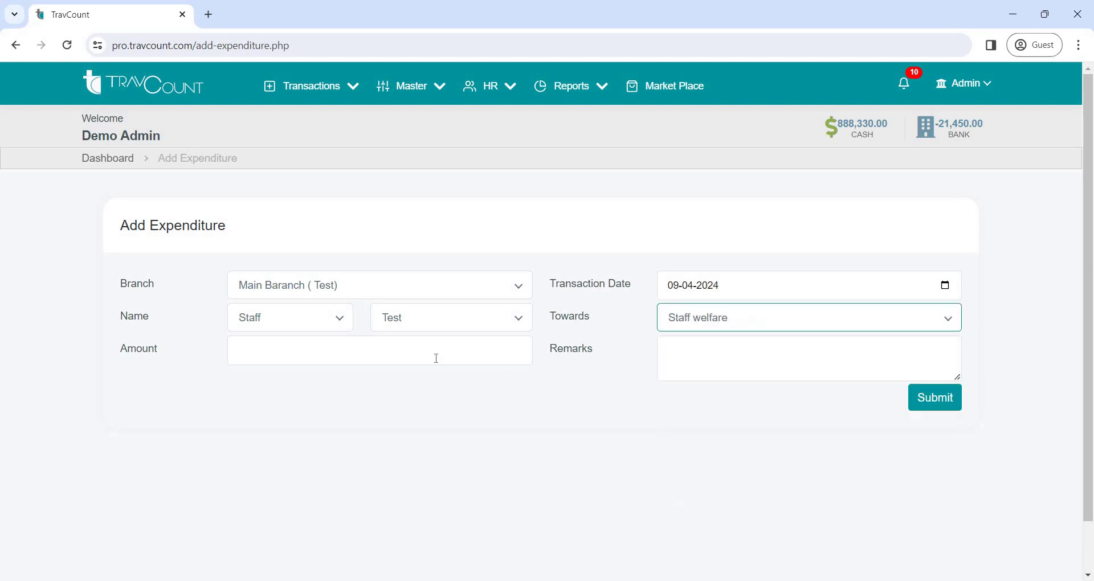
click(435, 358)
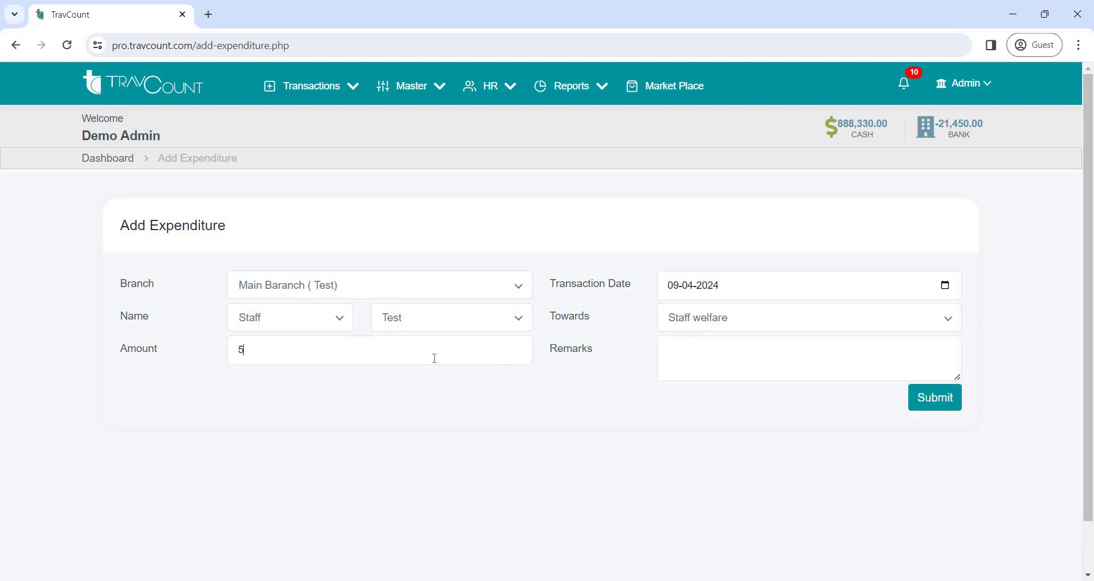
click(913, 392)
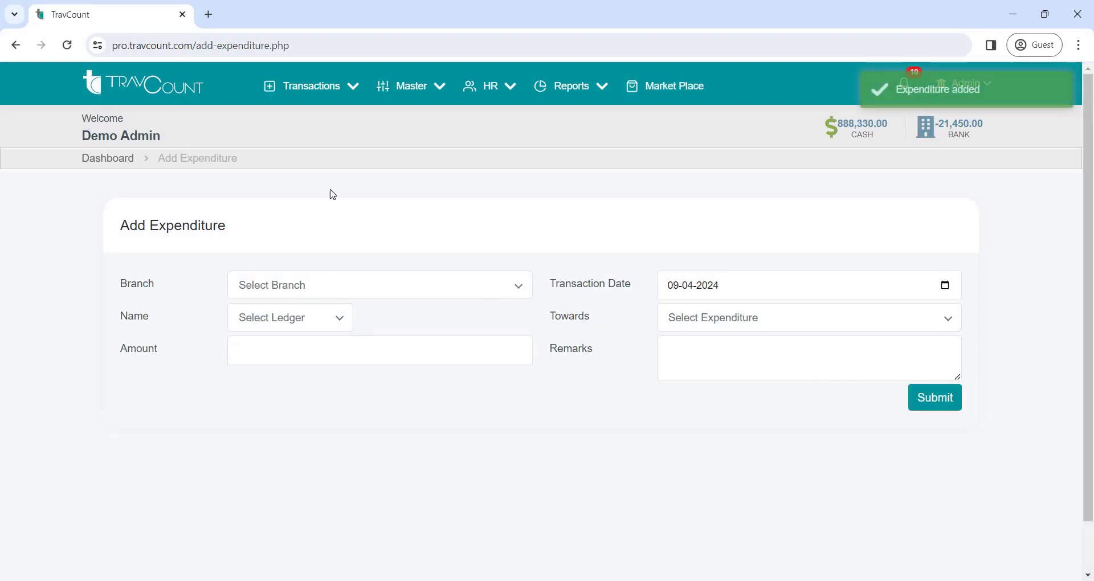
- Open the expenditure list from the dashboard and start paying an expenditure
click(131, 161)
click(688, 379)
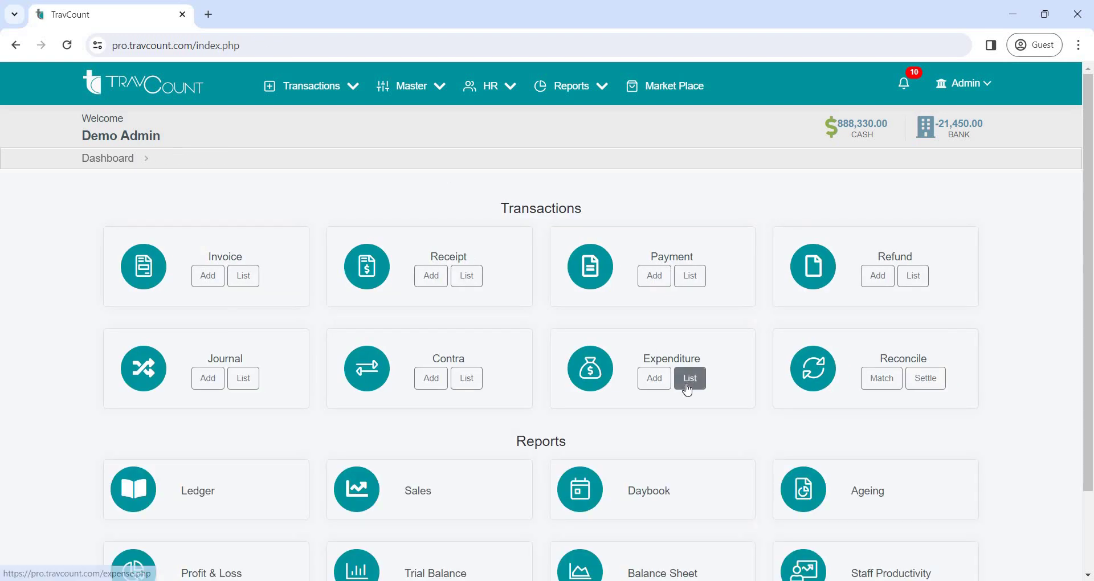
click(899, 218)
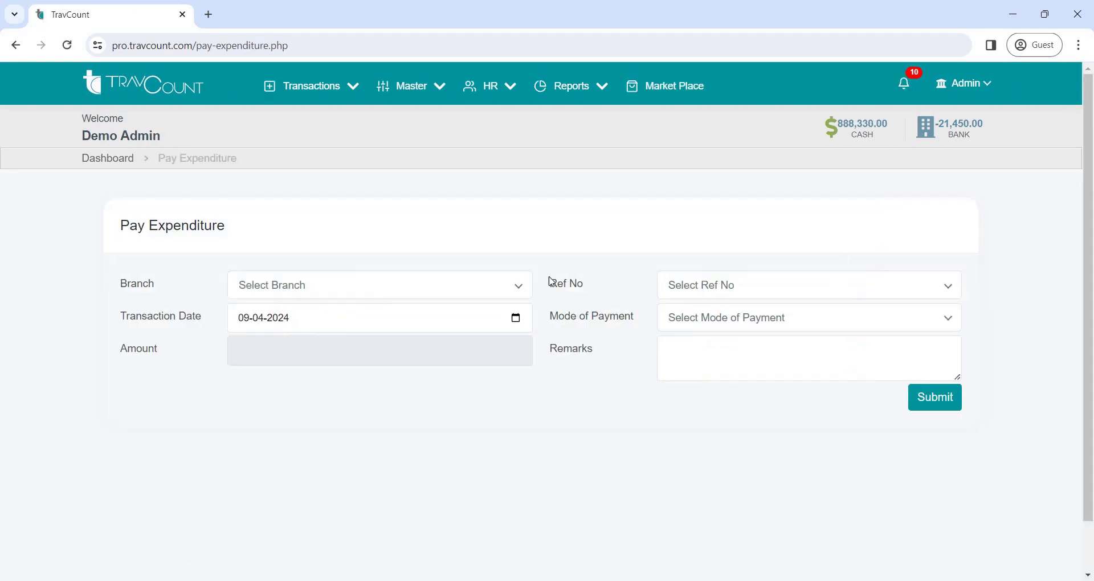
- Set the expenditure payment's branch to Main Baranch ( Test) and its reference number to XP-40
click(480, 288)
click(655, 304)
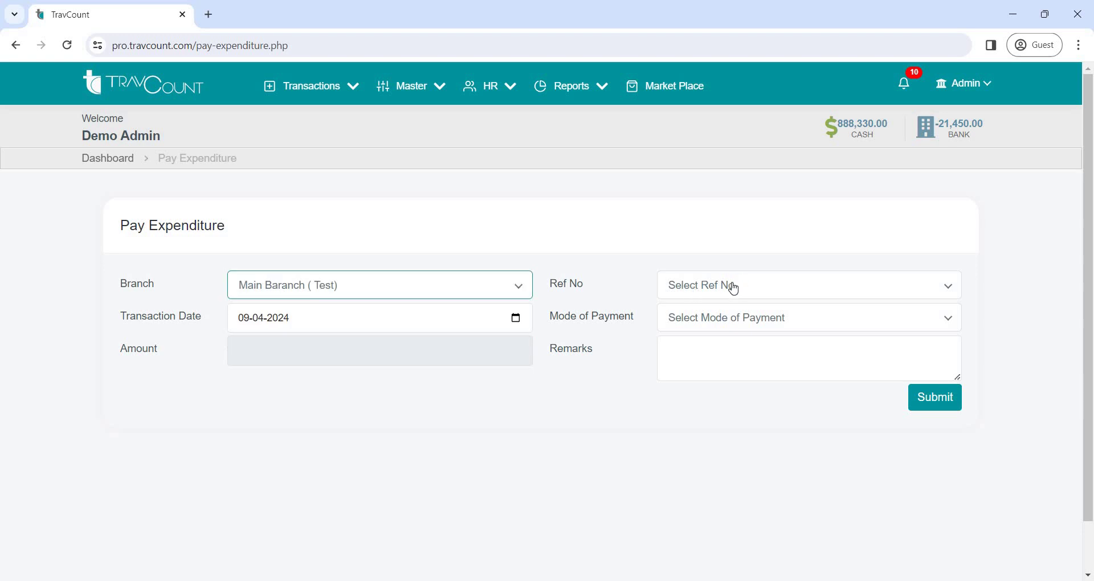
click(730, 286)
scroll(730, 399, down, 6)
scroll(734, 425, down, 7)
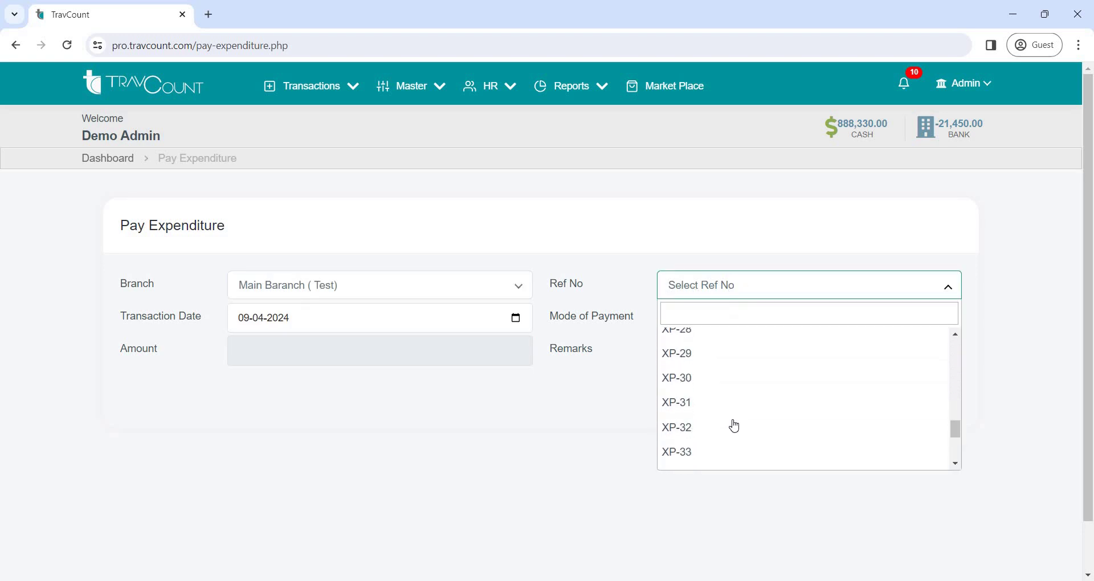
click(724, 409)
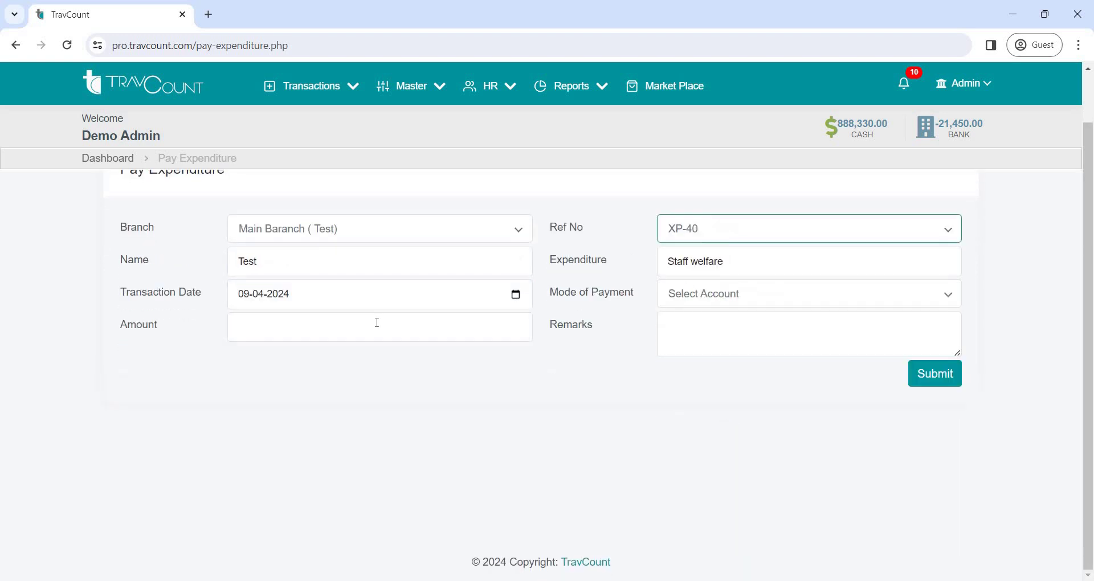
- Enter a payment amount of 500 with CASH as the mode of payment and submit the expenditure payment
click(369, 333)
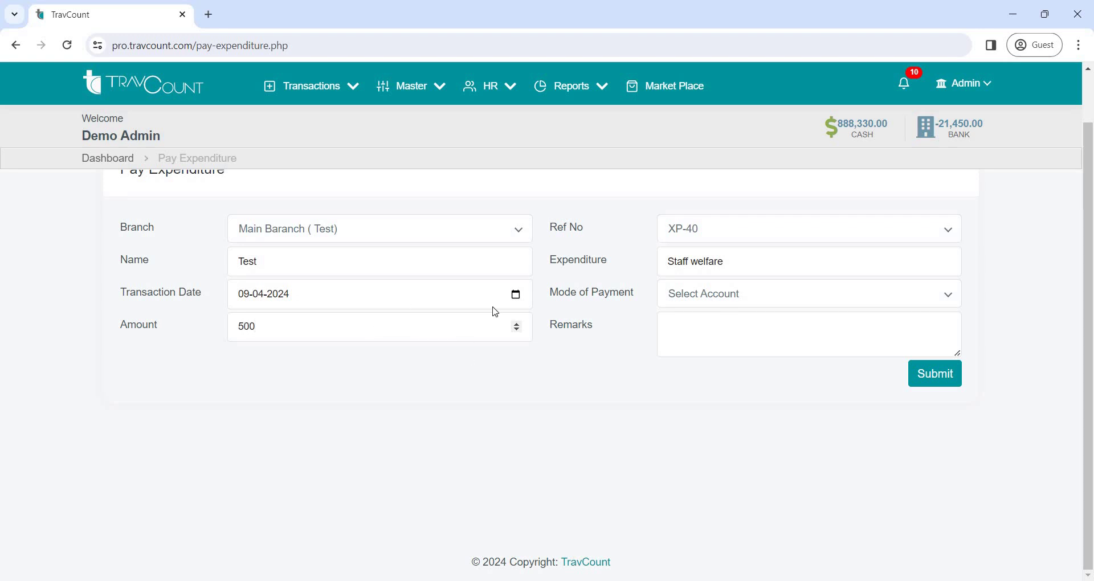
click(686, 297)
click(708, 374)
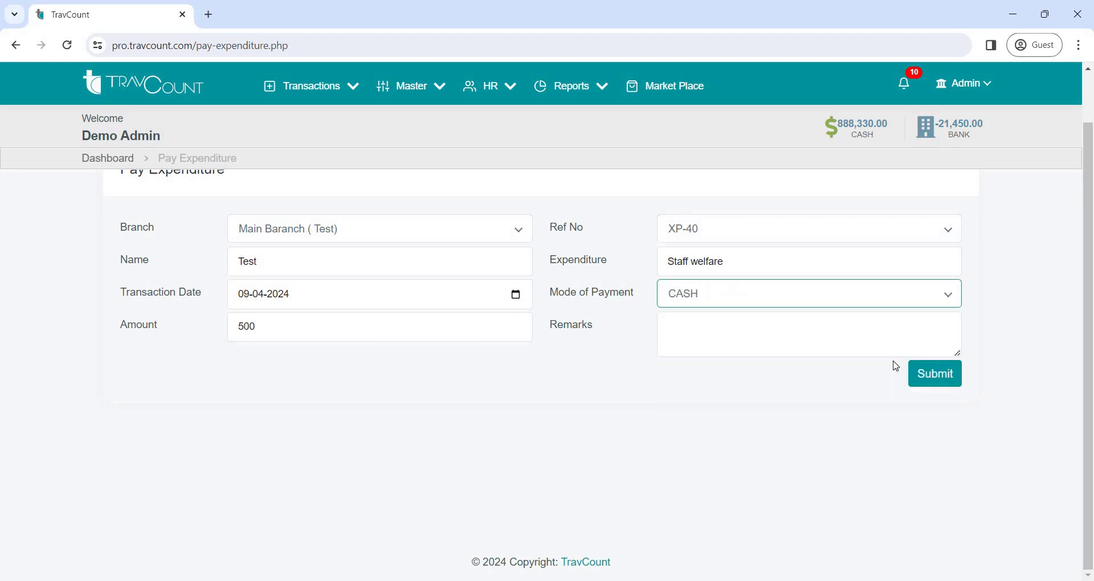
click(945, 387)
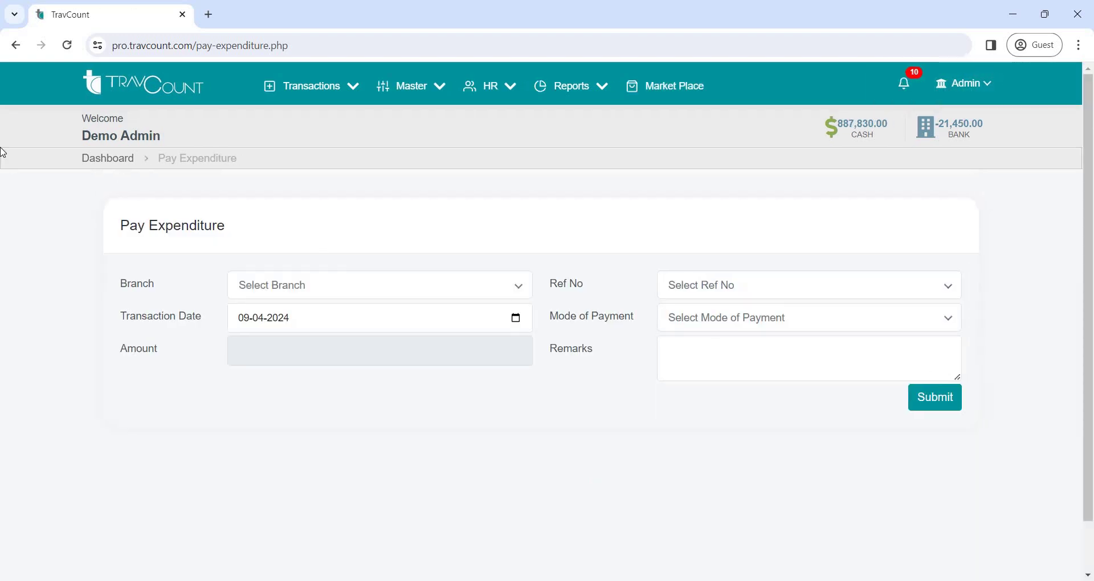
- Open the Reconcile match form from the dashboard, choose branch Main Baranch ( Test) and view the available match types
click(96, 157)
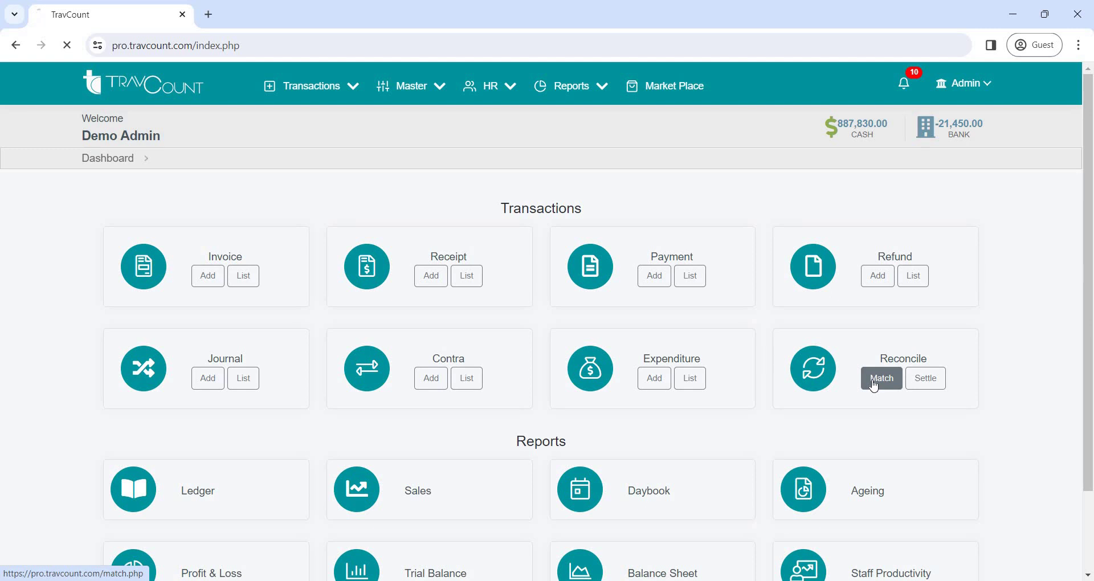
click(489, 296)
click(475, 336)
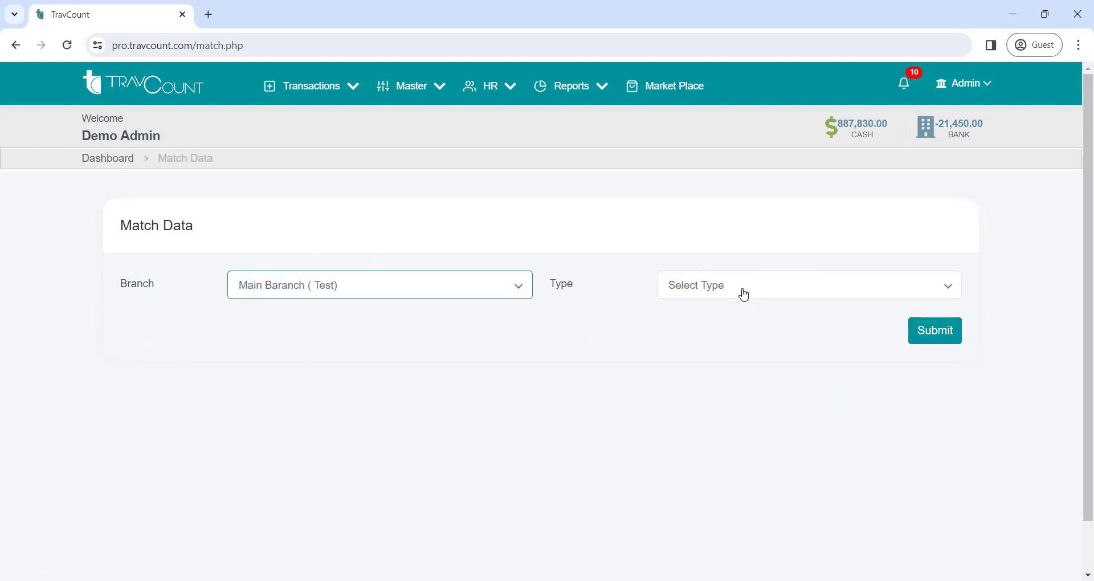
click(745, 294)
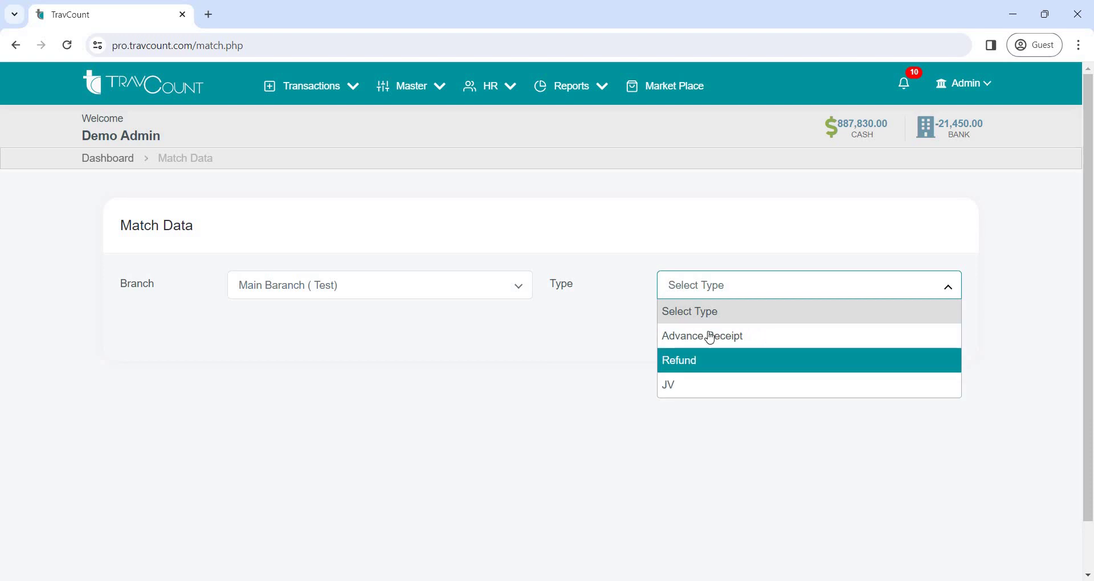
- Open the Ledger report from the dashboard and filter it by branch Main Baranch ( Test) and ledger type Customer
click(109, 157)
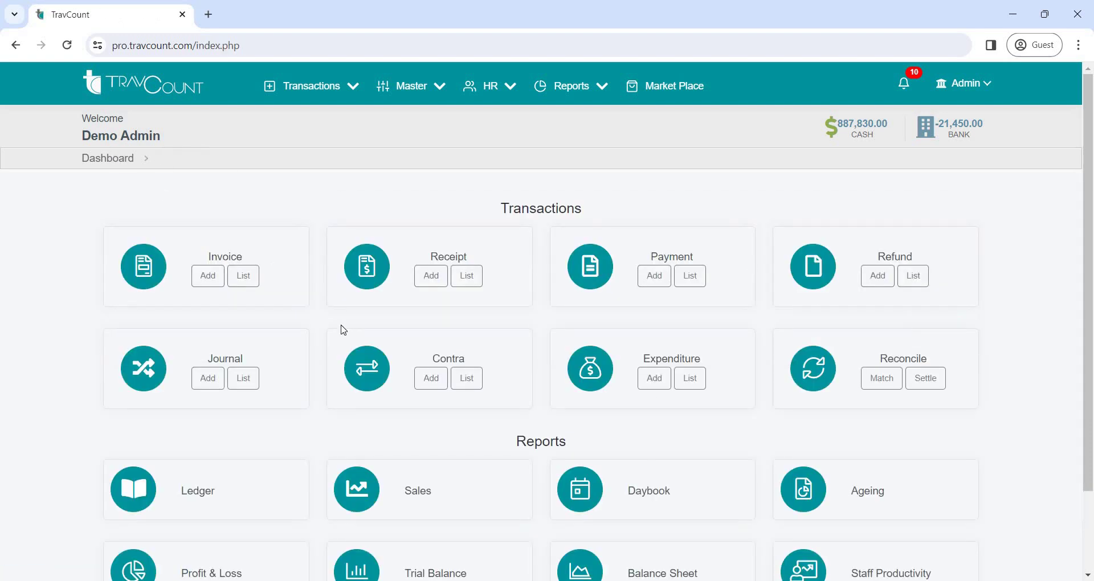
scroll(497, 355, down, 2)
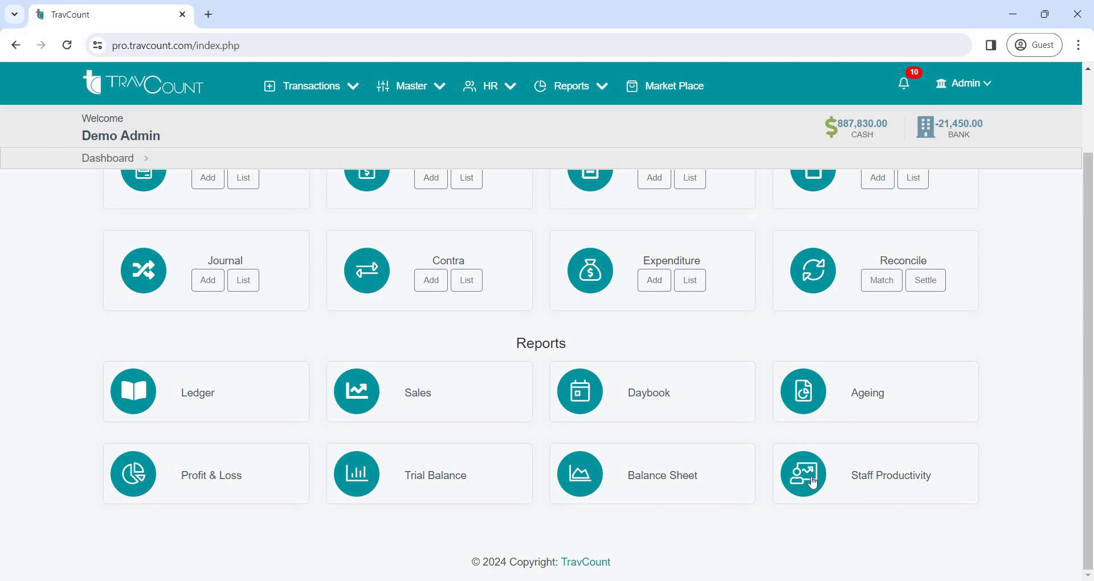
click(166, 407)
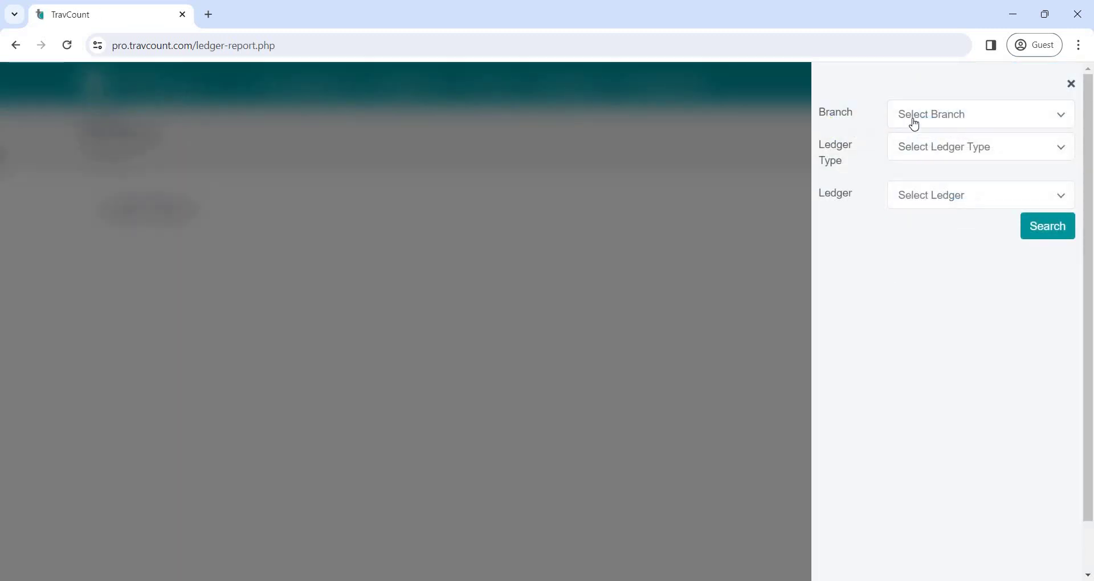
click(914, 124)
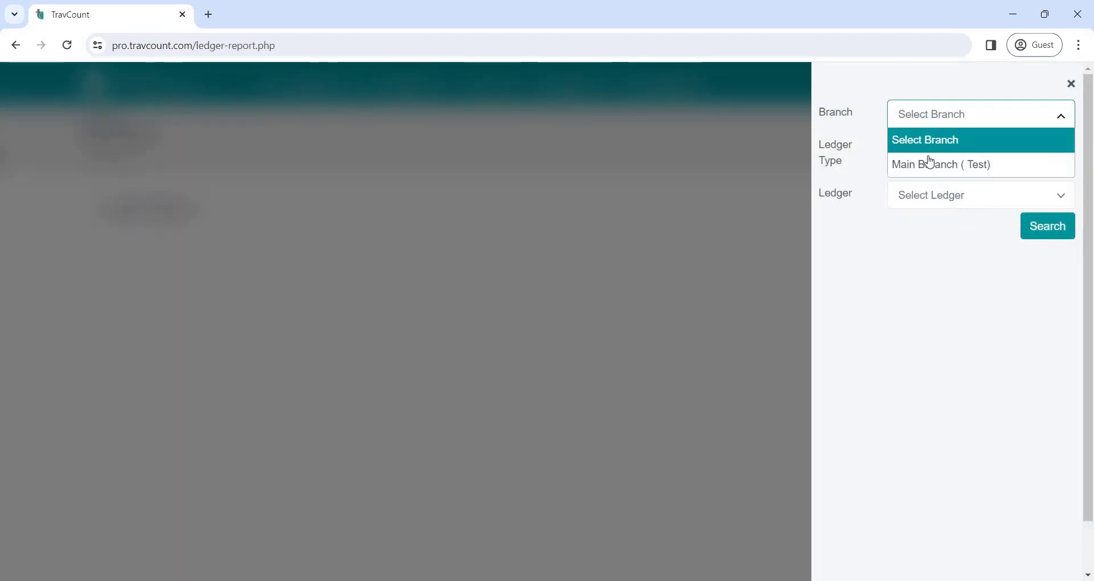
click(929, 165)
click(930, 154)
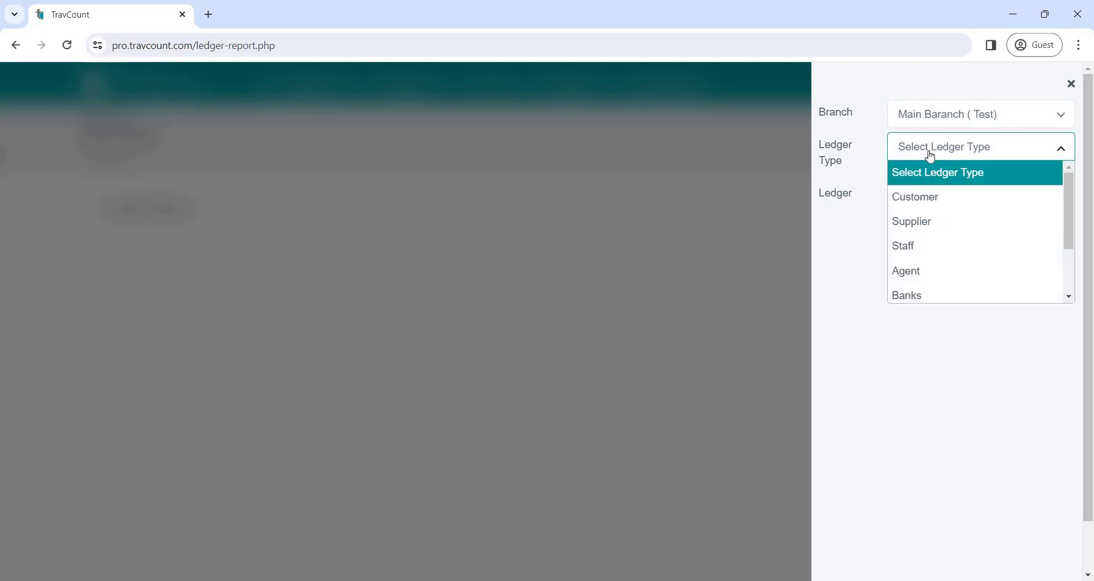
click(929, 200)
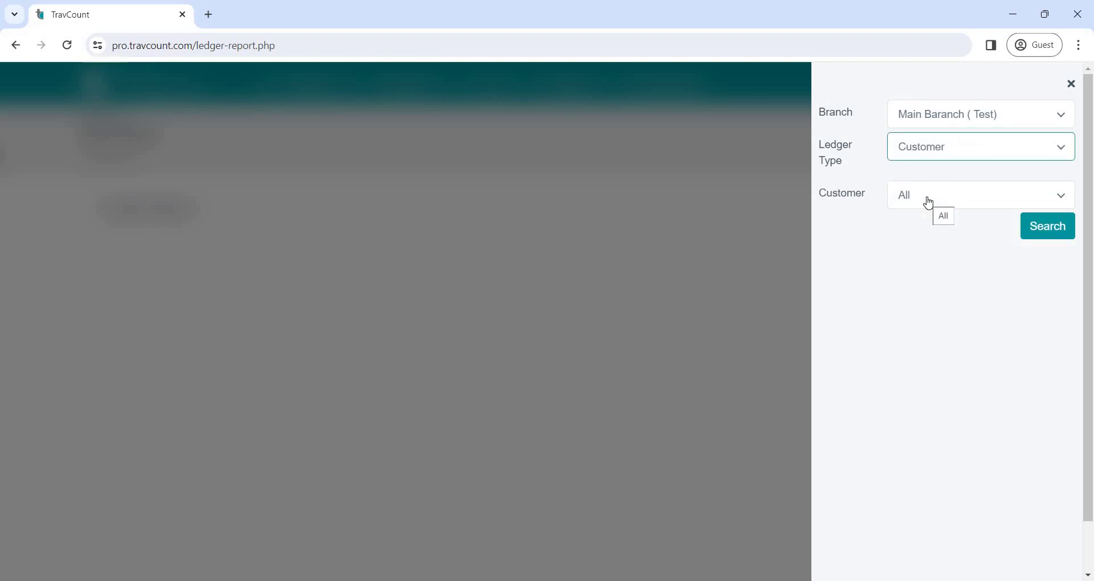
- Run the ledger search for one specific customer and look through the entries of the customer statement
click(929, 203)
click(918, 275)
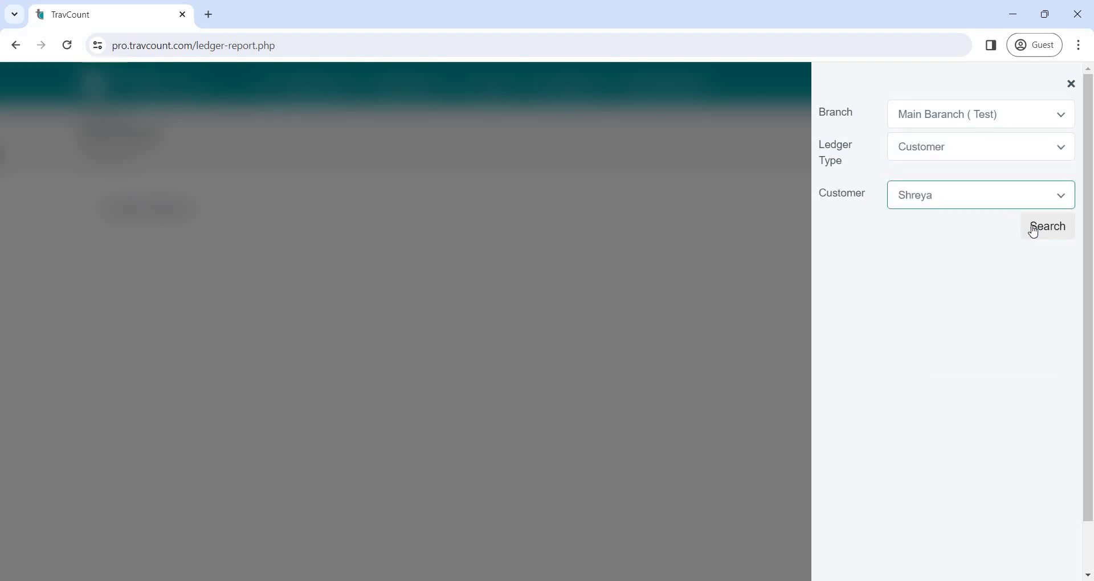
click(1026, 227)
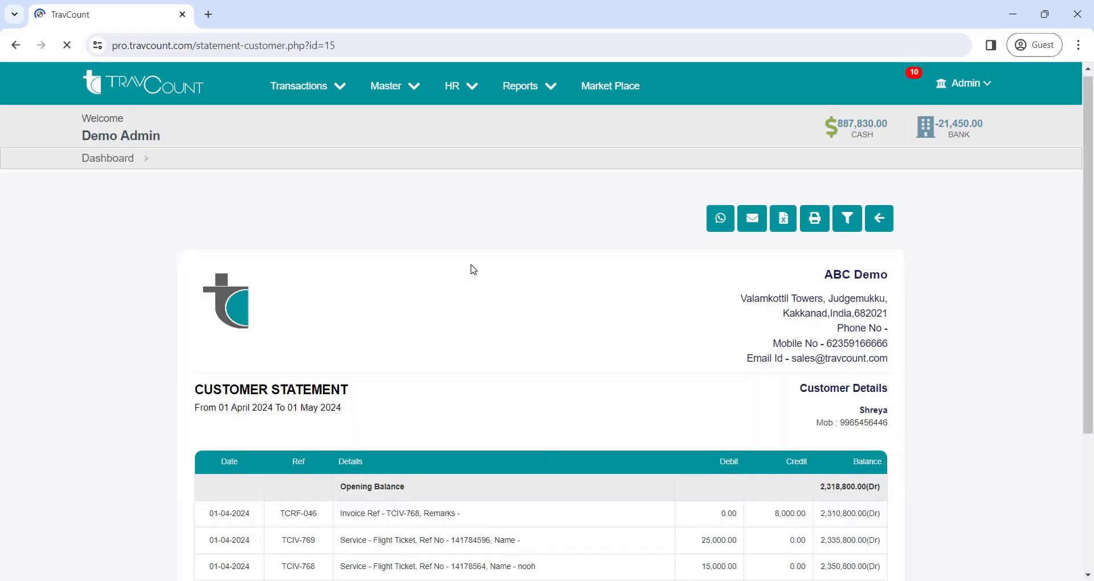
scroll(476, 273, down, 15)
scroll(479, 276, up, 12)
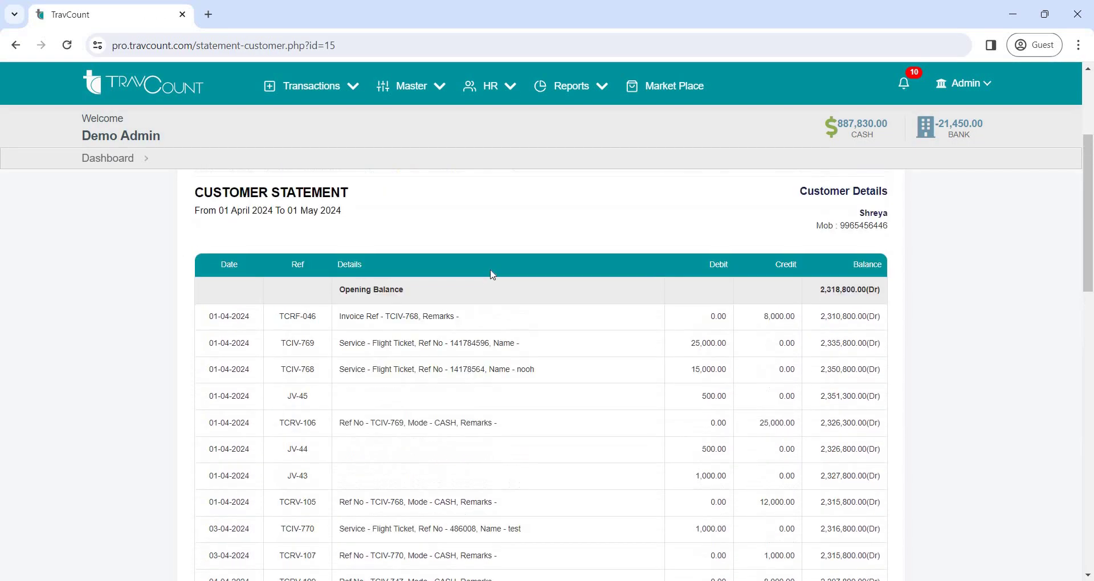
scroll(604, 261, up, 5)
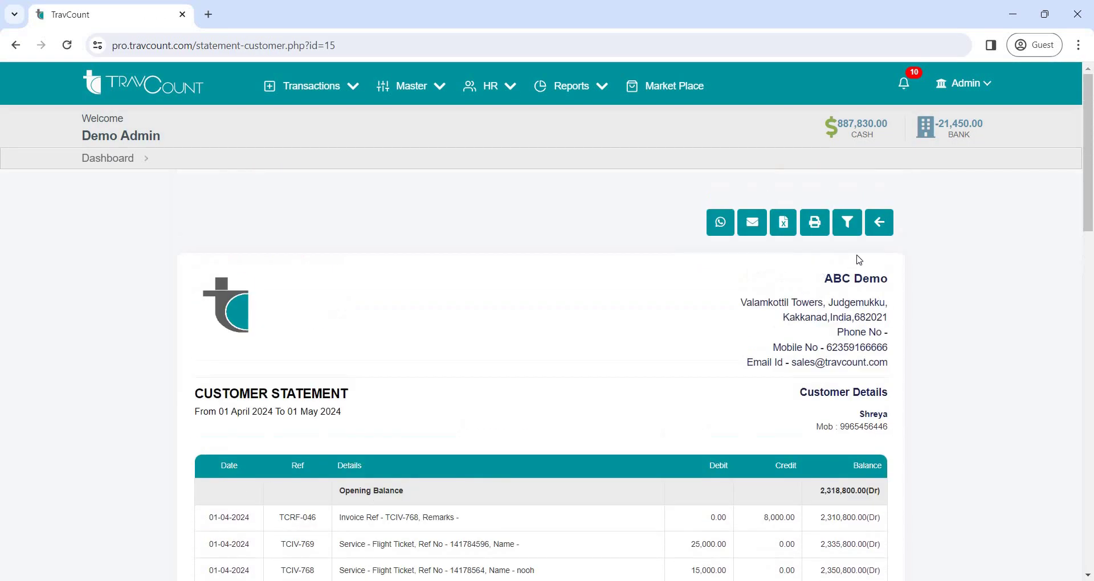
- Check the customer statement's date and transaction type filters, close them and return to the reports on the dashboard
click(849, 225)
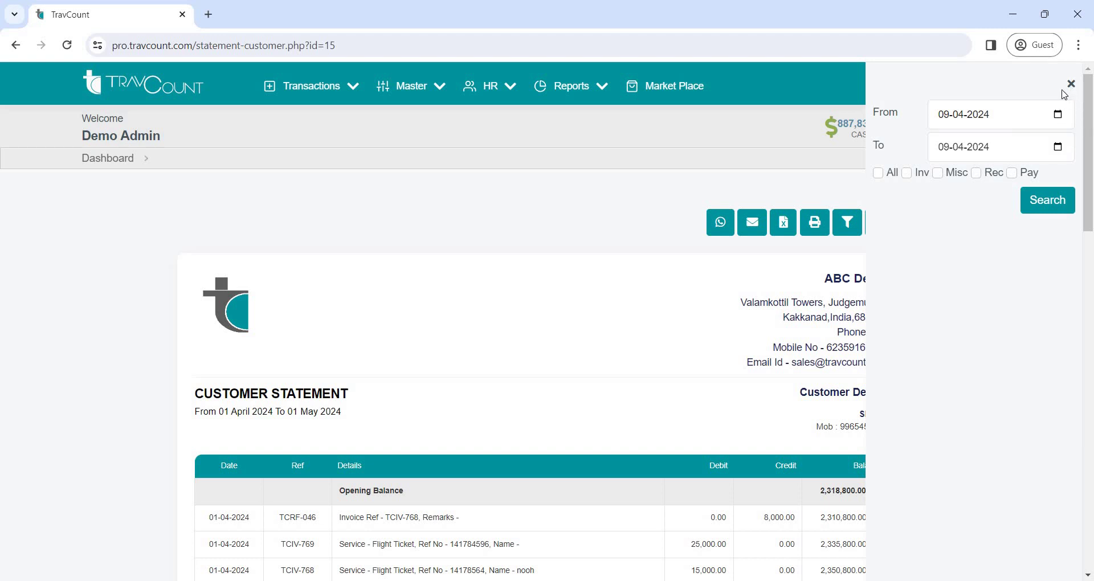
click(1072, 86)
scroll(650, 318, down, 6)
scroll(262, 247, up, 3)
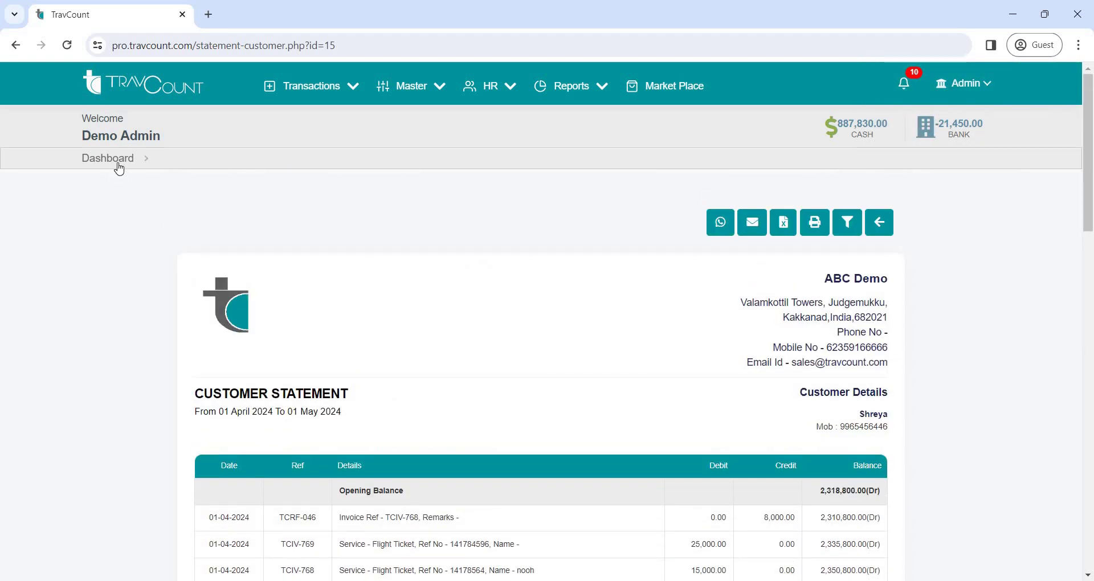
click(117, 162)
scroll(548, 321, down, 1)
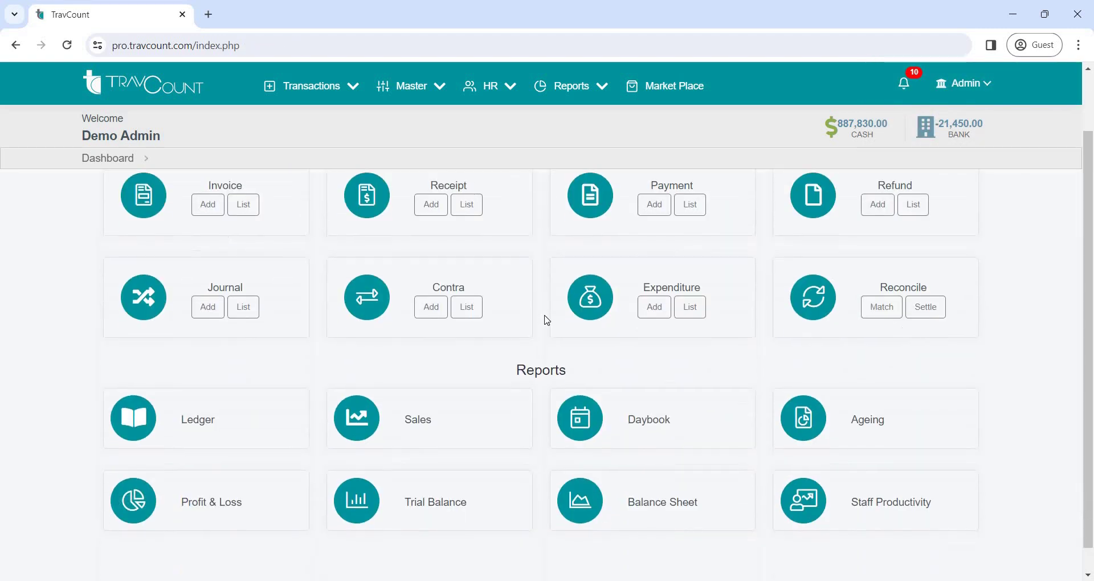